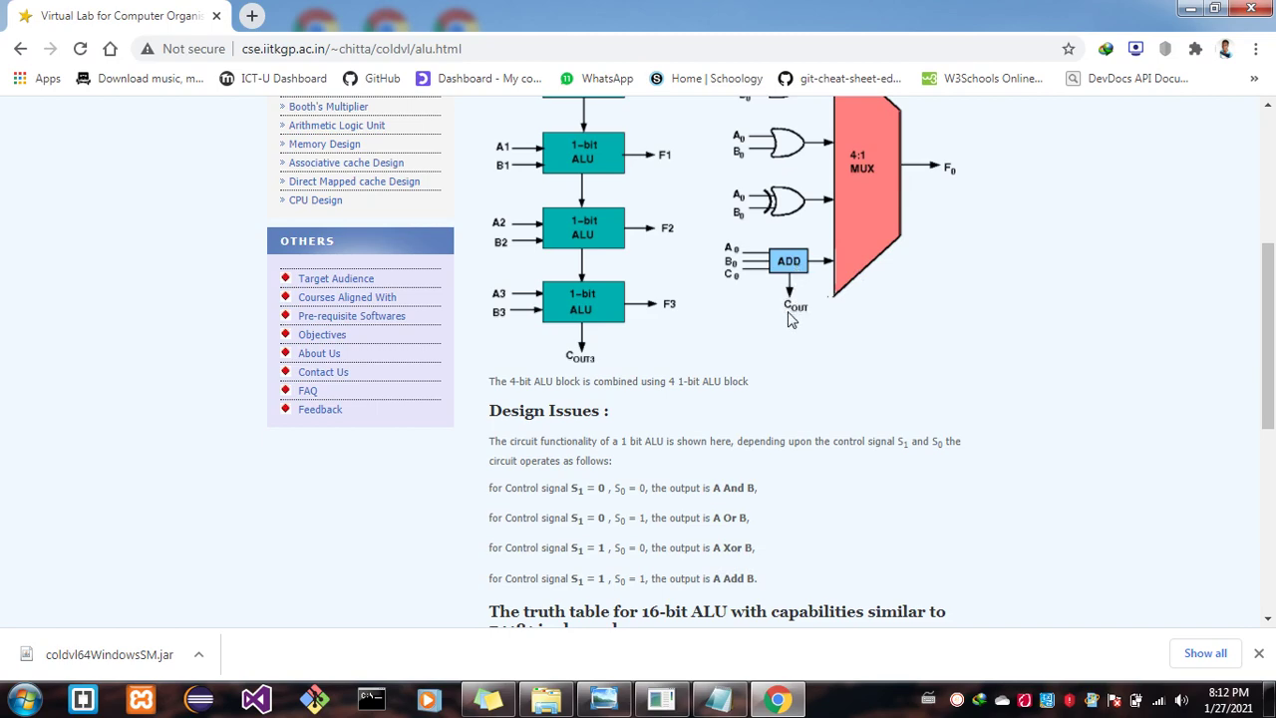
# Review the 4-bit ALU block diagram and launch the simulator from the downloaded coldvl64WindowsSM.jar file
pyautogui.scroll(1, 791, 319)
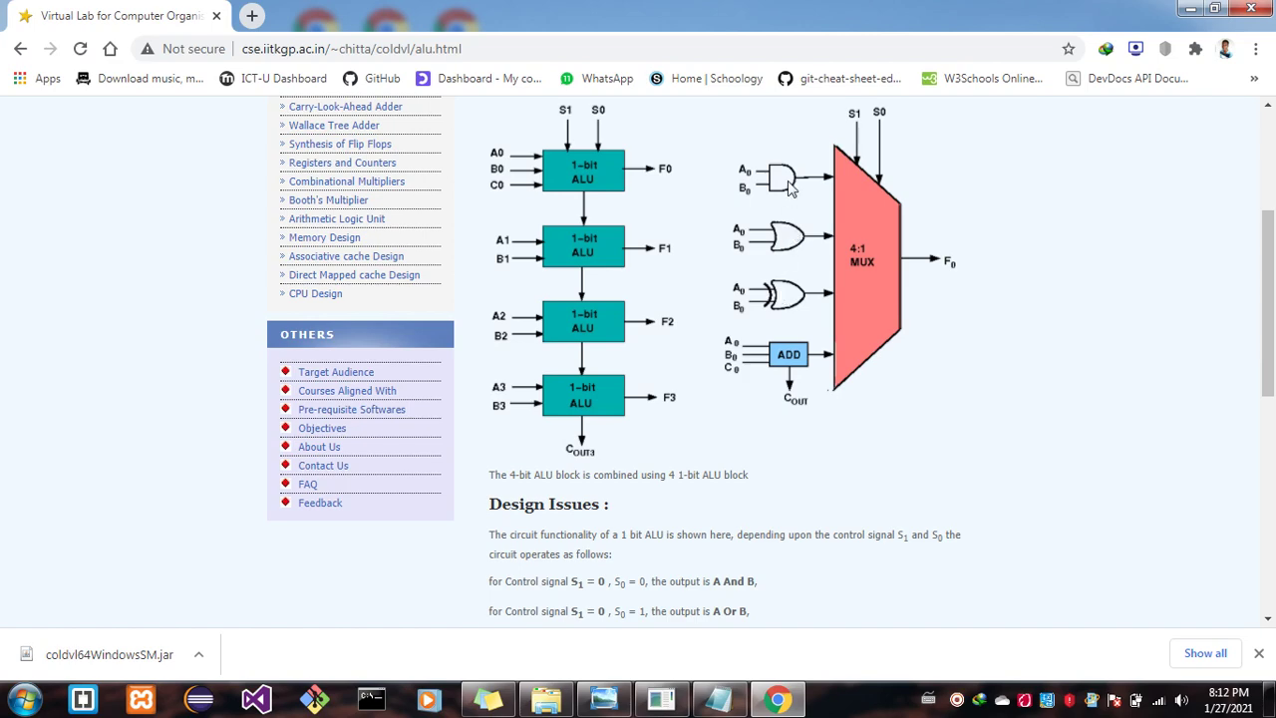
pyautogui.scroll(1, 791, 189)
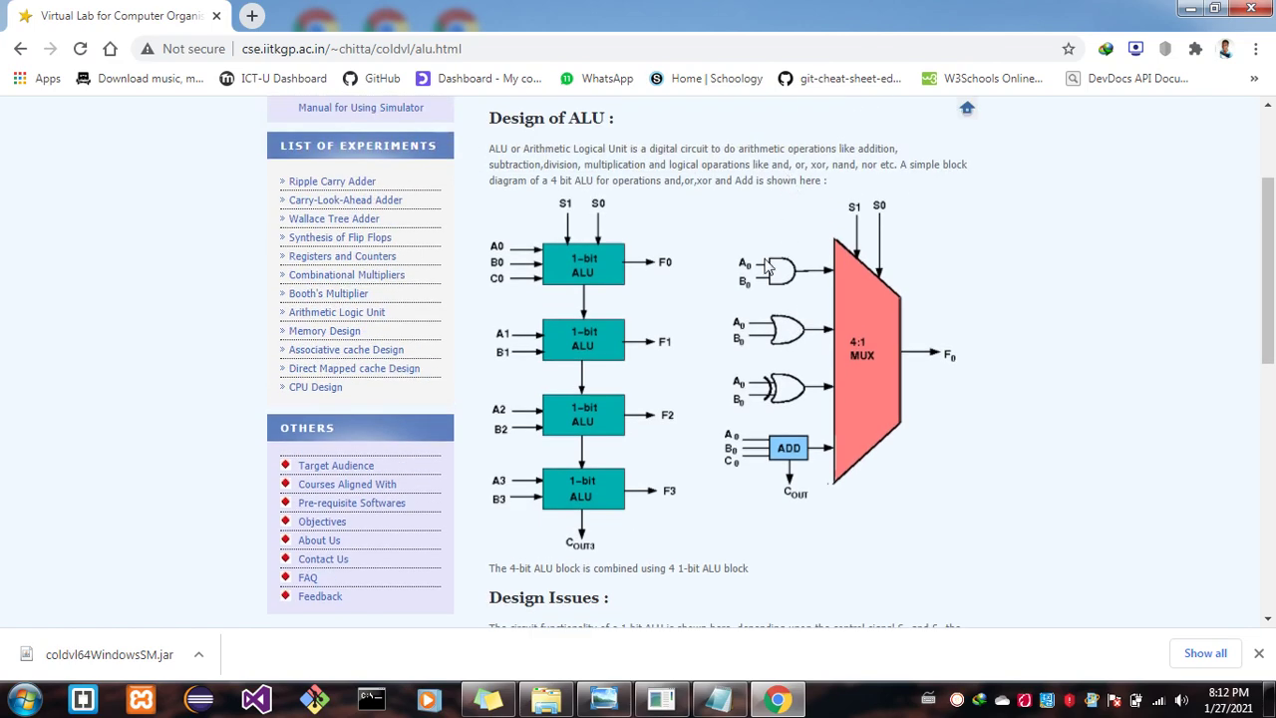
pyautogui.scroll(-1, 768, 266)
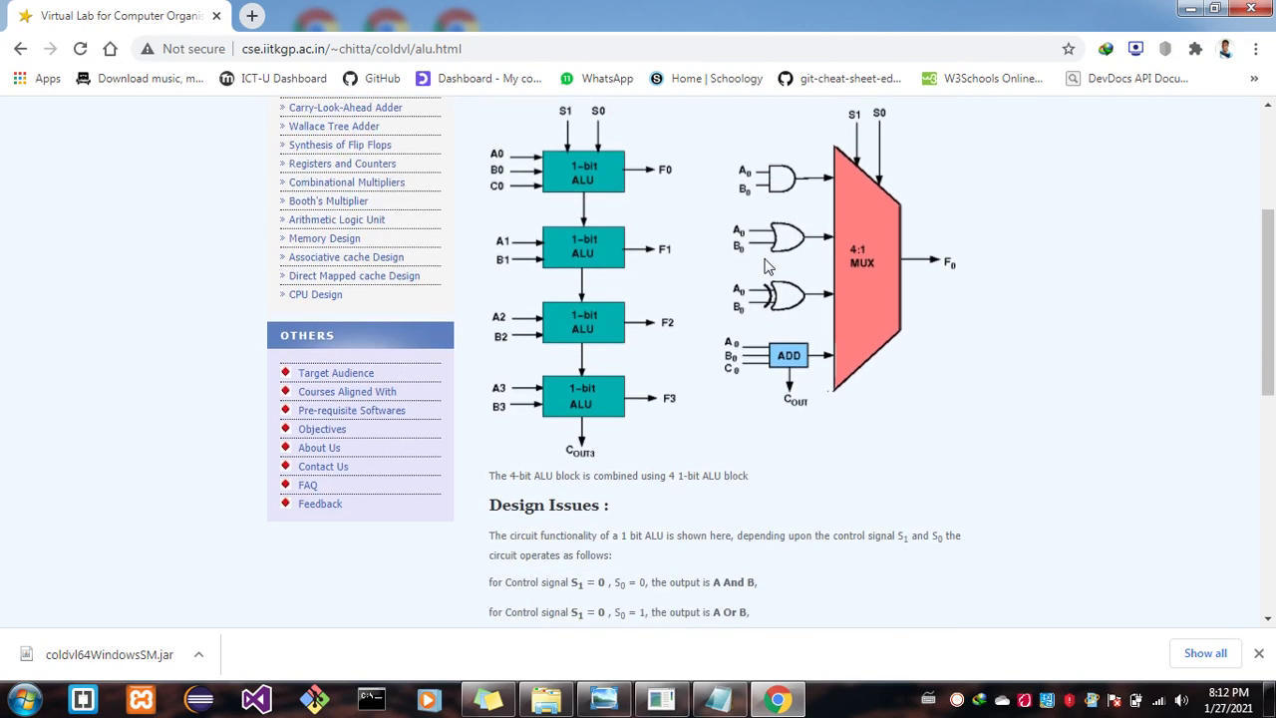
pyautogui.click(129, 658)
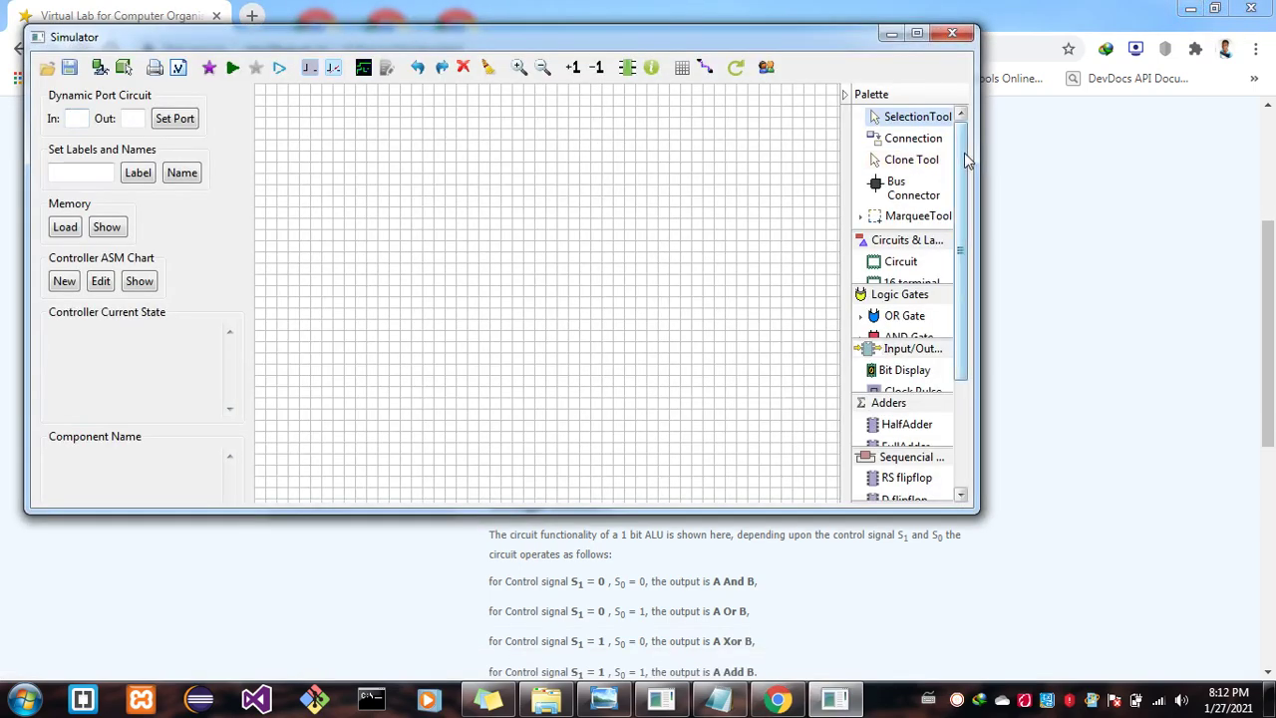
# Close the previously opened simulator window and maximize the newly launched Simulator
pyautogui.rightClick(661, 698)
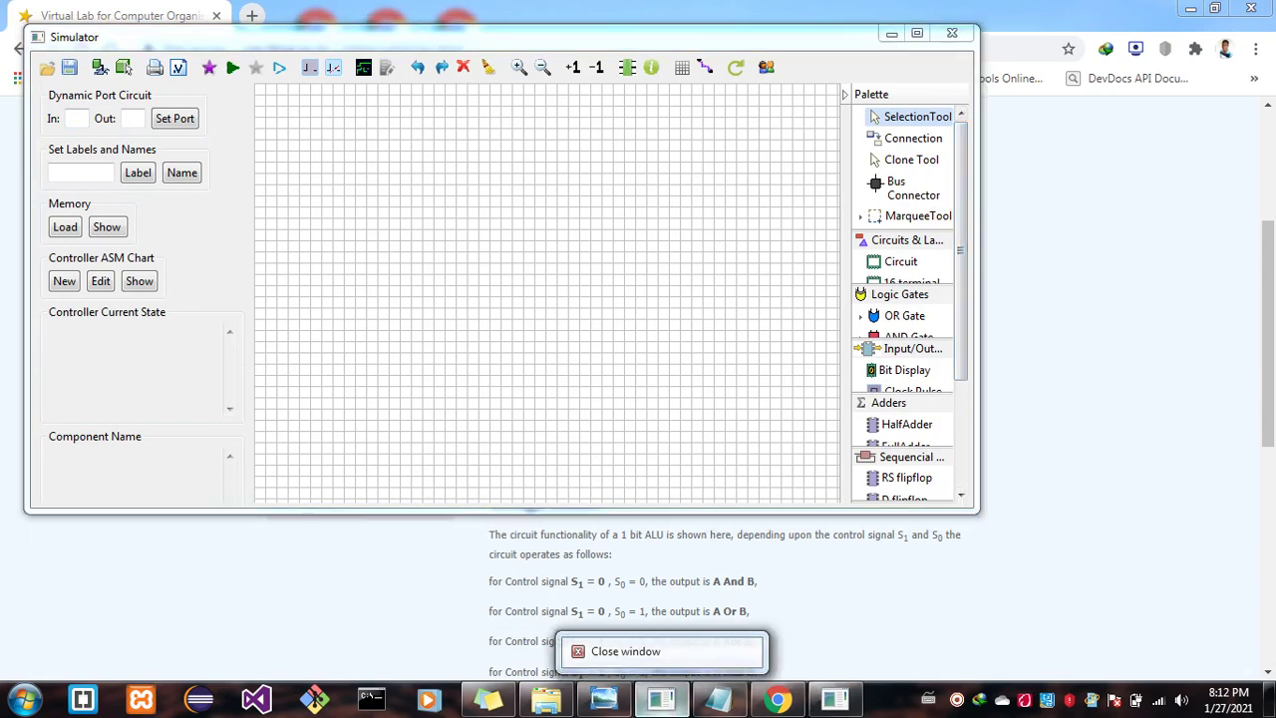
pyautogui.click(588, 649)
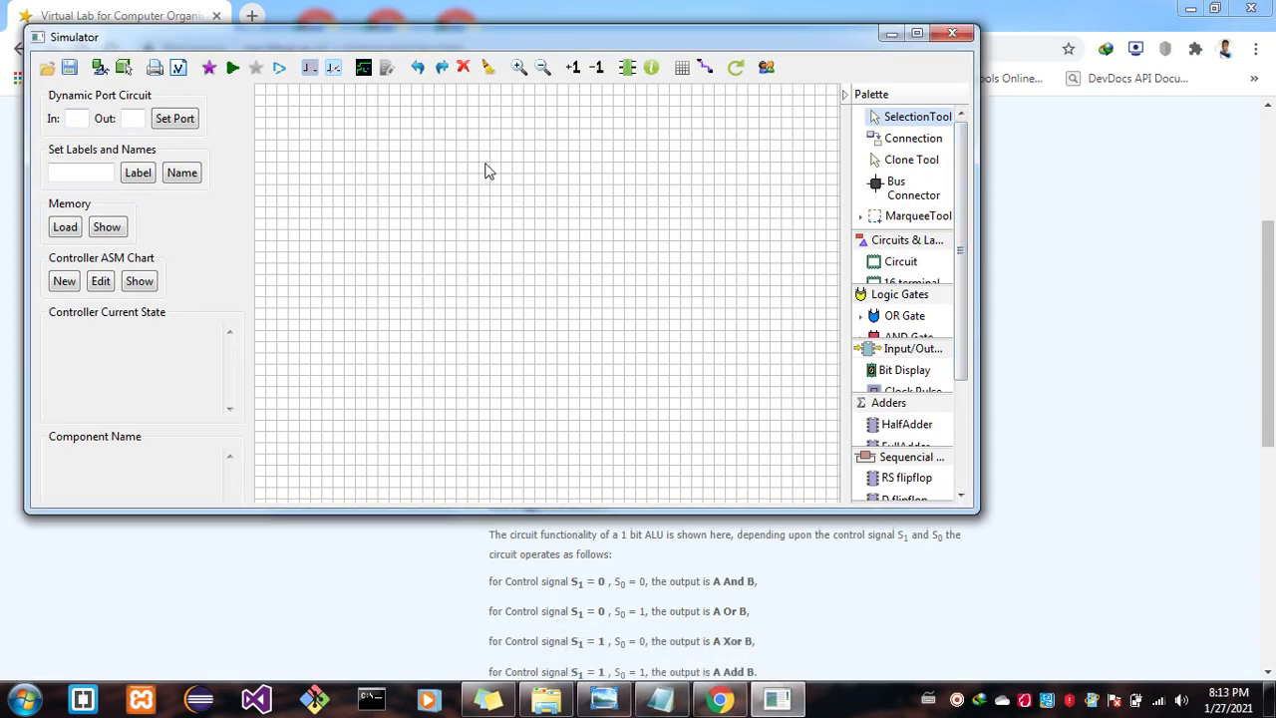
pyautogui.click(918, 34)
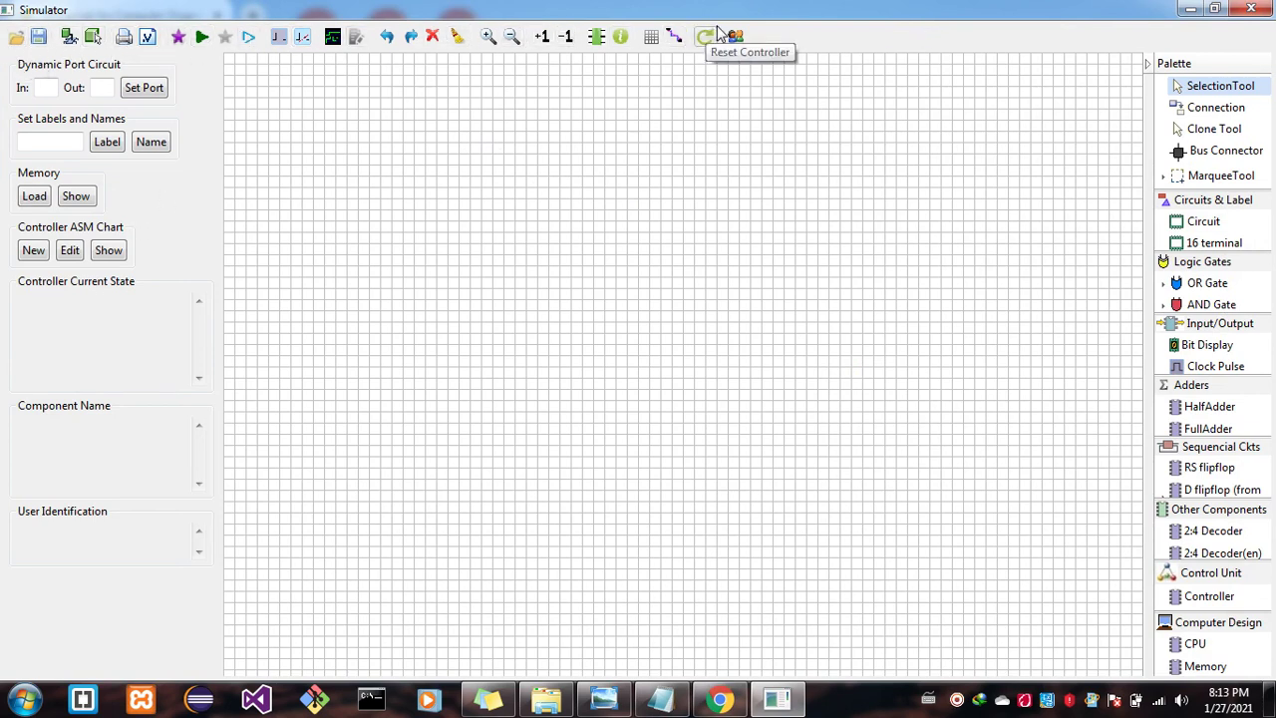
pyautogui.click(14, 46)
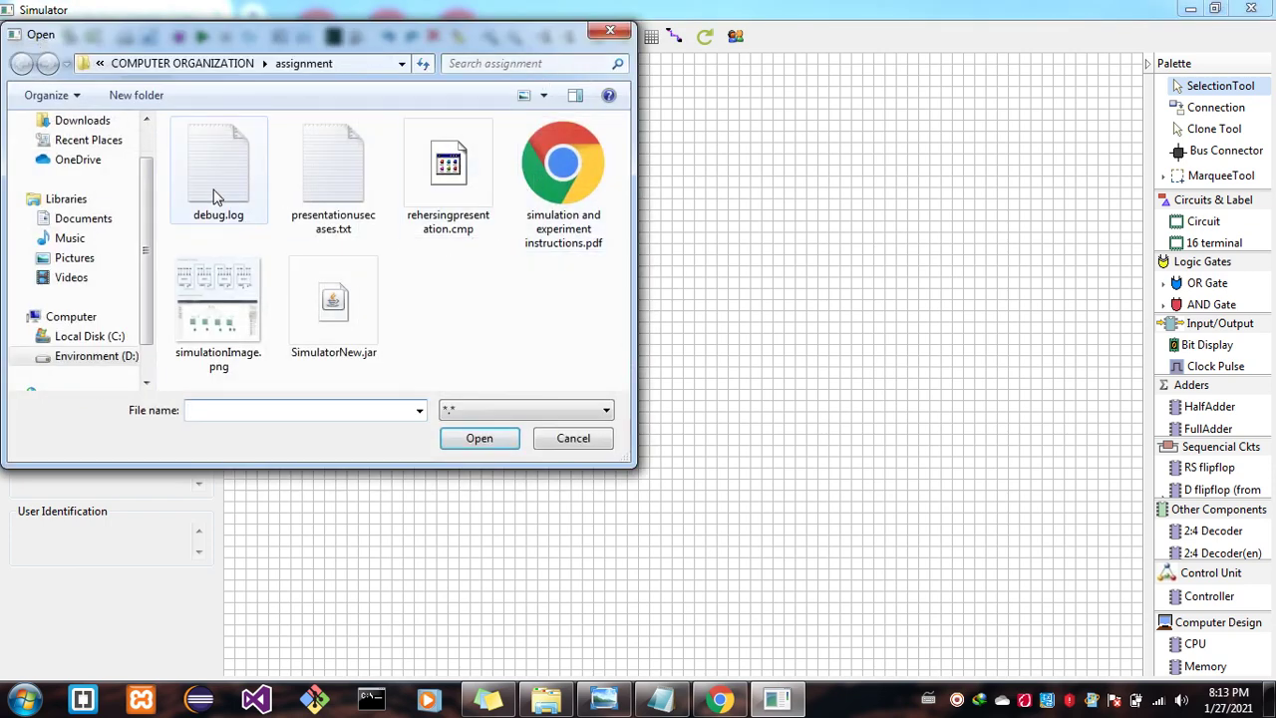
pyautogui.click(431, 171)
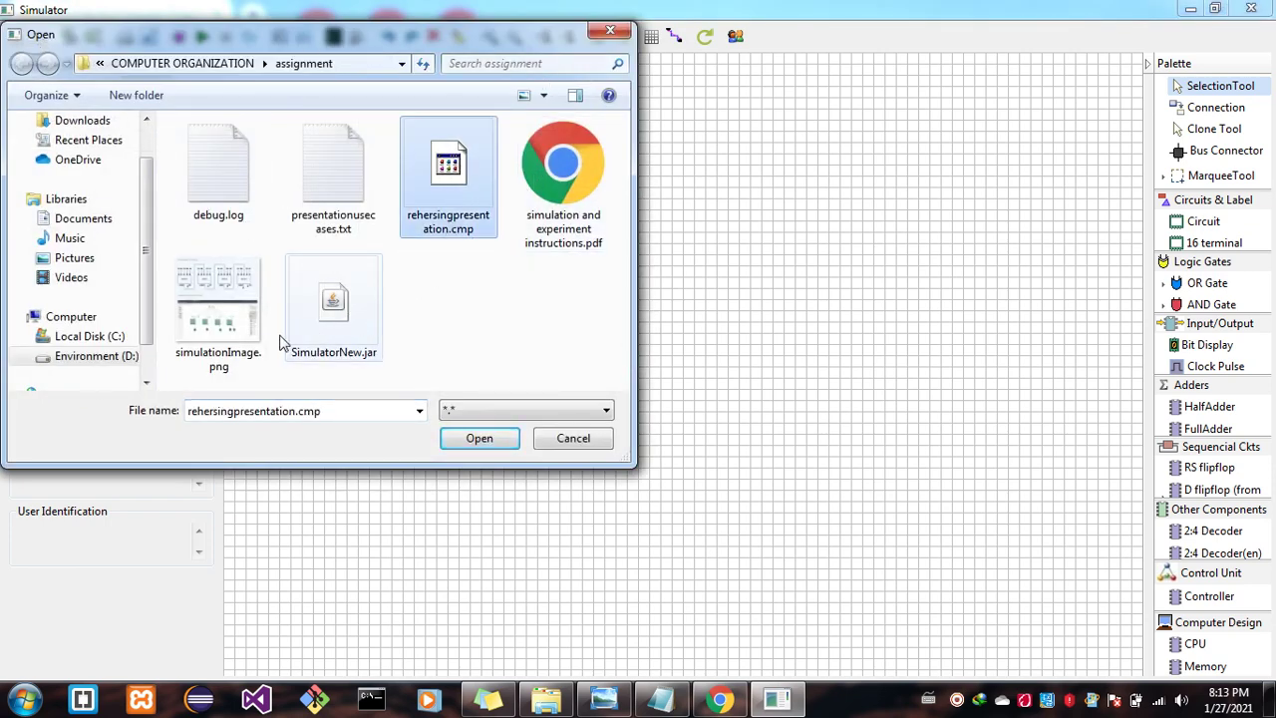
pyautogui.click(601, 33)
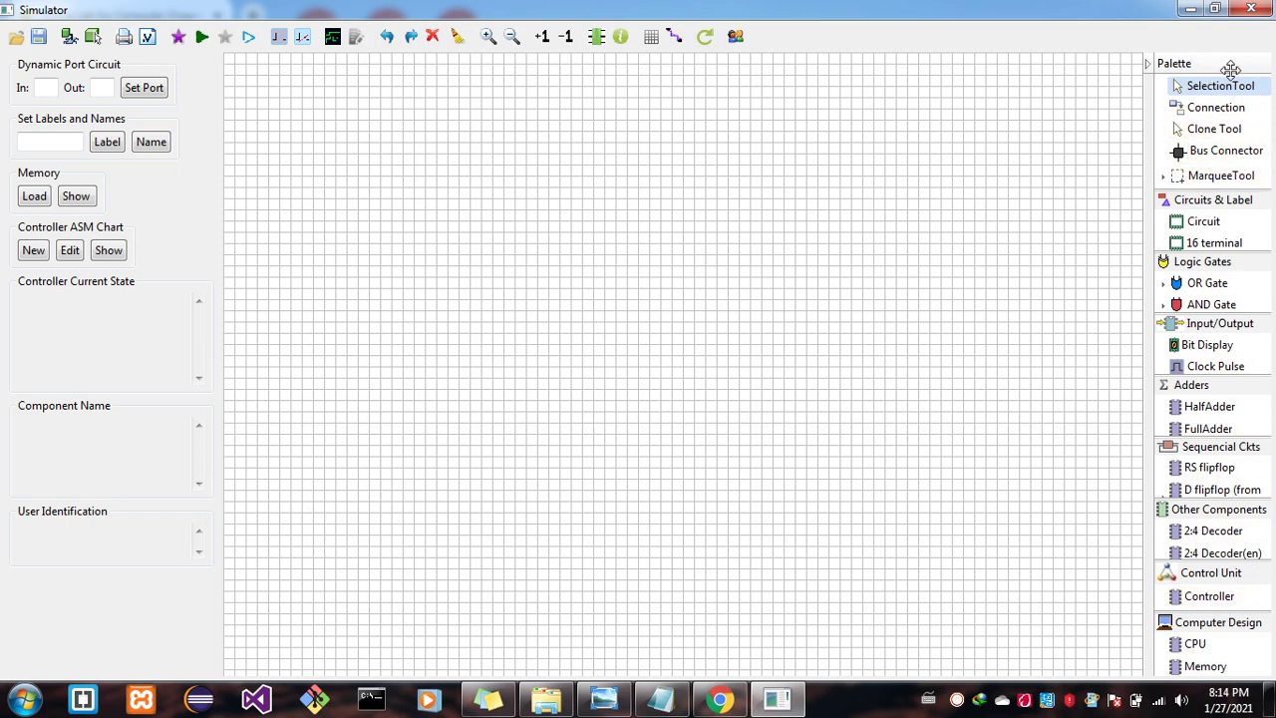
pyautogui.click(1168, 61)
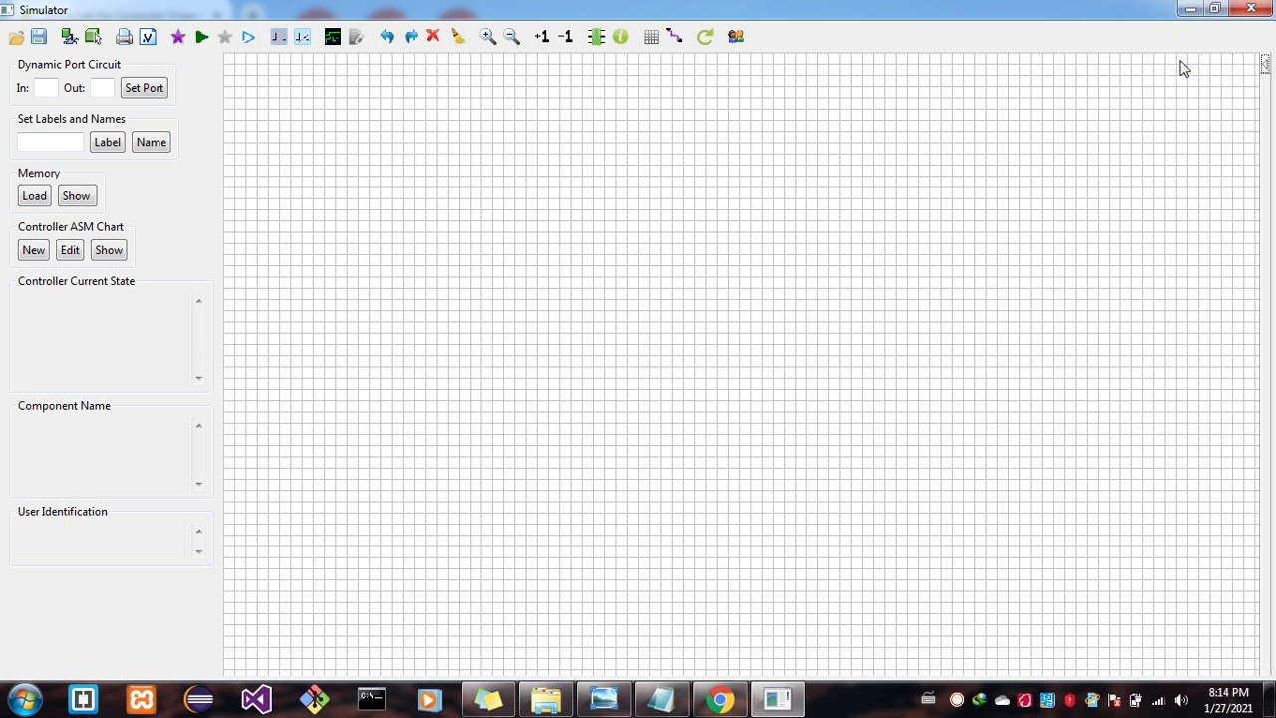
pyautogui.click(1264, 62)
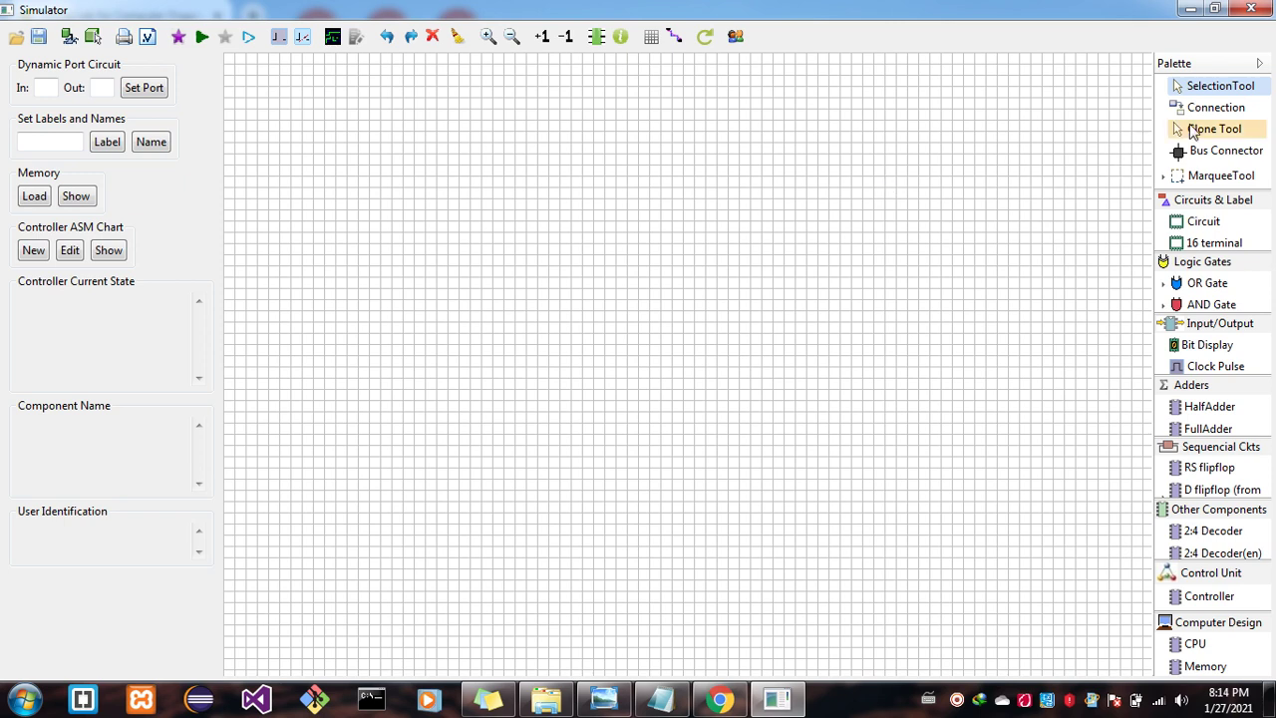
pyautogui.moveTo(598, 148); pyautogui.dragTo(914, 415)
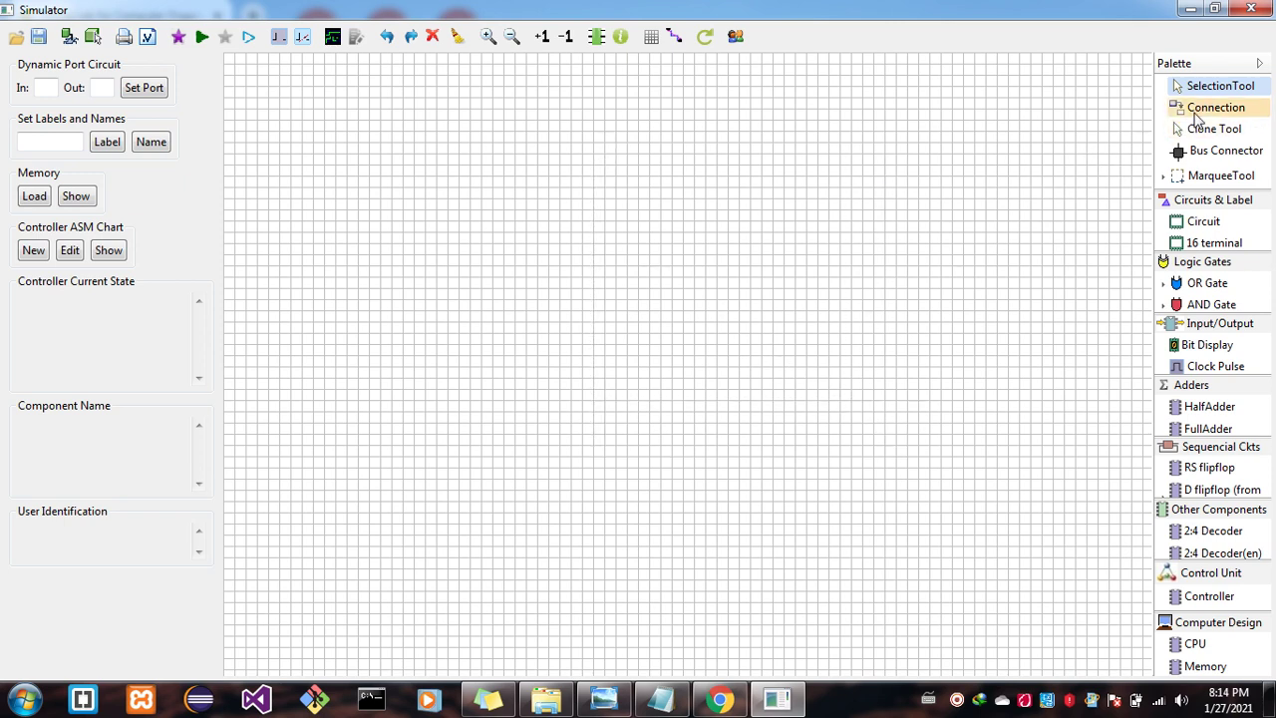
# Place a HalfAdder with a Bit Display below it, and wire the adder's lower right terminal to the display's top terminal
pyautogui.click(1202, 111)
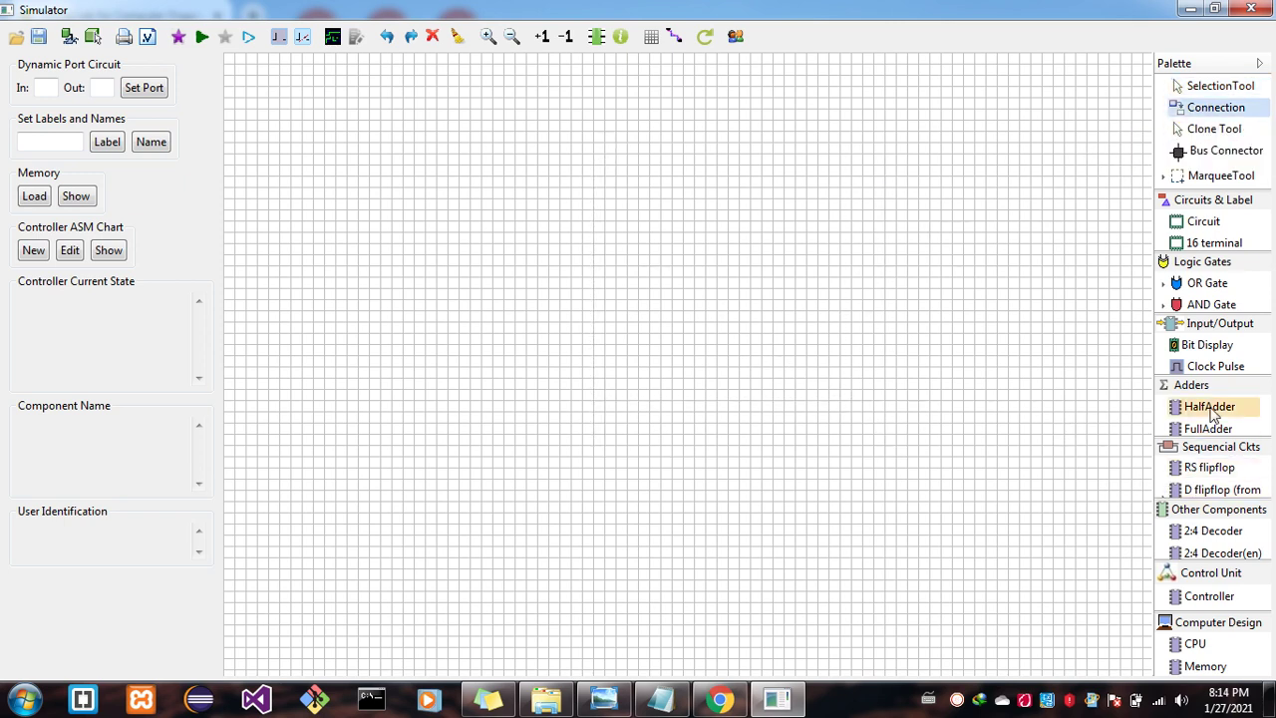
pyautogui.moveTo(1212, 414); pyautogui.dragTo(426, 387)
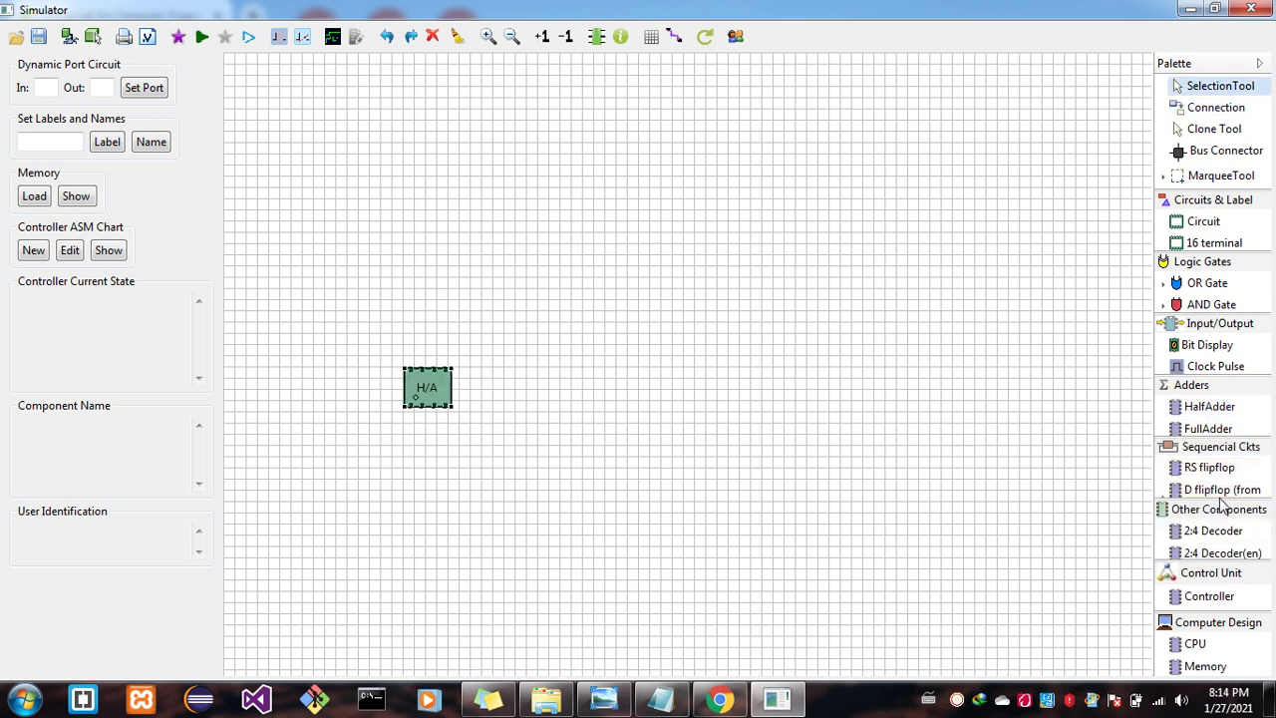
pyautogui.moveTo(1204, 345); pyautogui.dragTo(487, 618)
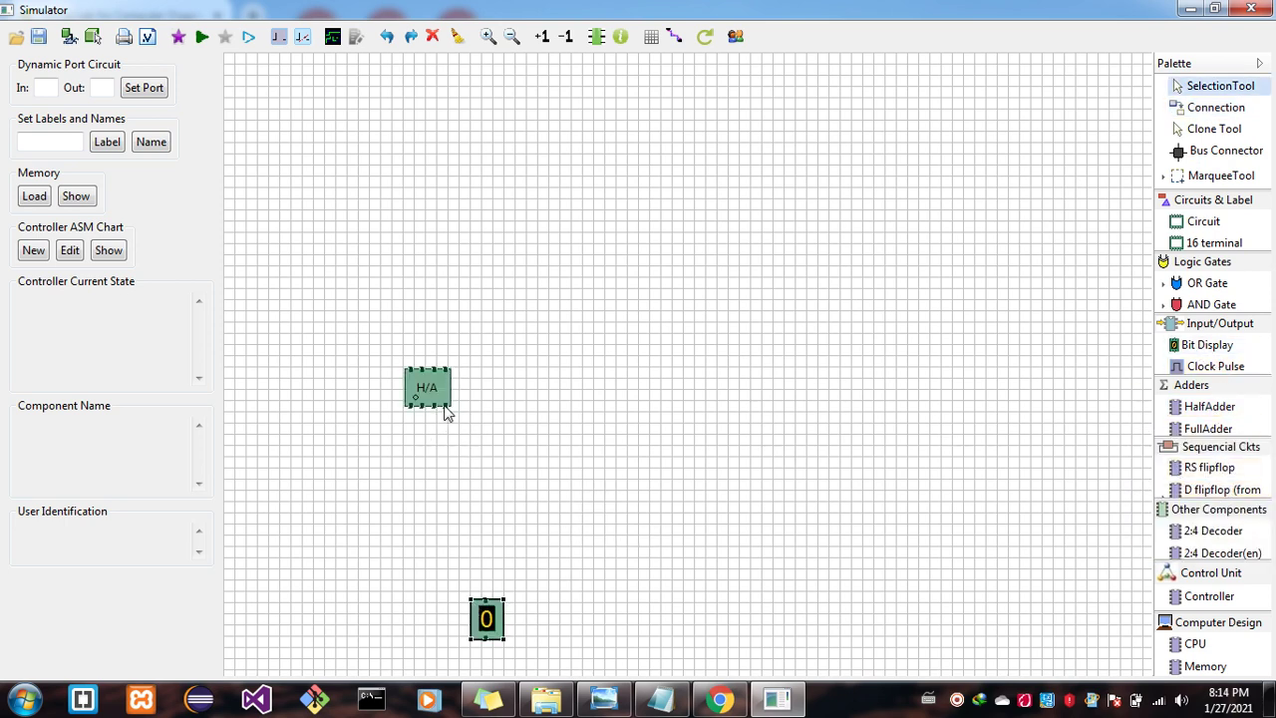
pyautogui.click(1211, 106)
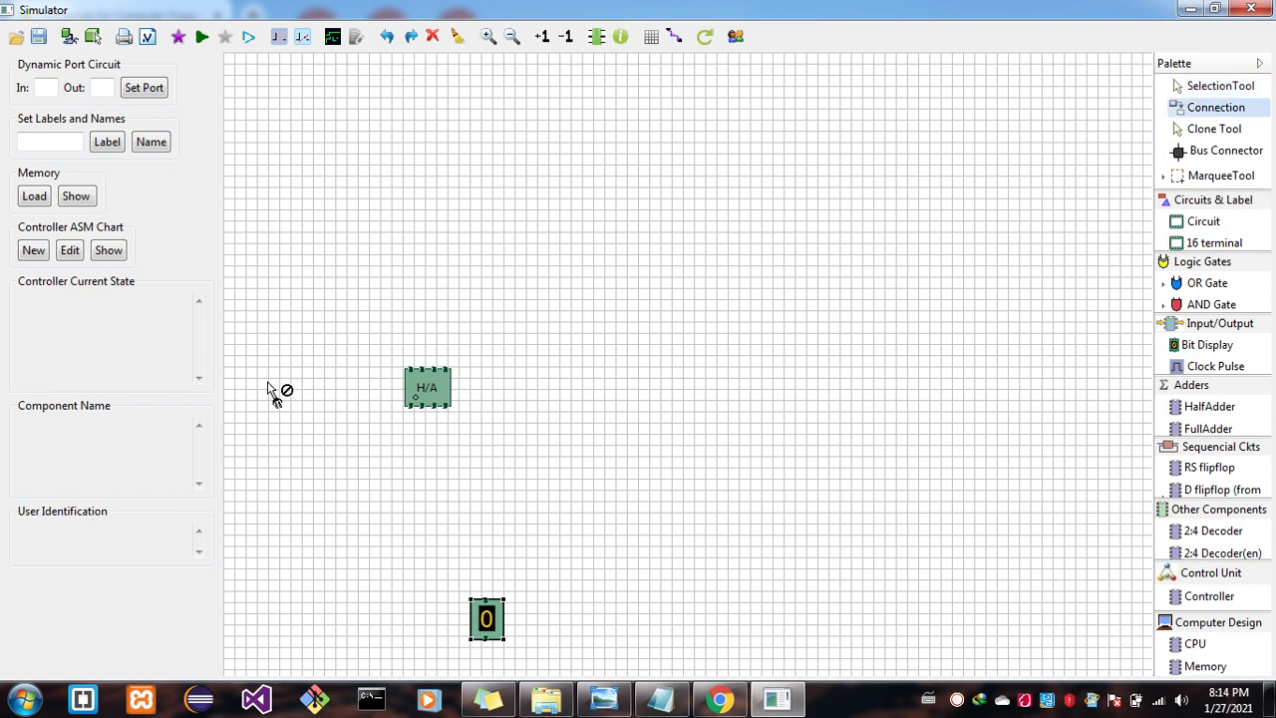
pyautogui.moveTo(447, 411)
pyautogui.mouseDown()
pyautogui.moveTo(484, 499)
pyautogui.moveTo(499, 623)
pyautogui.mouseUp()
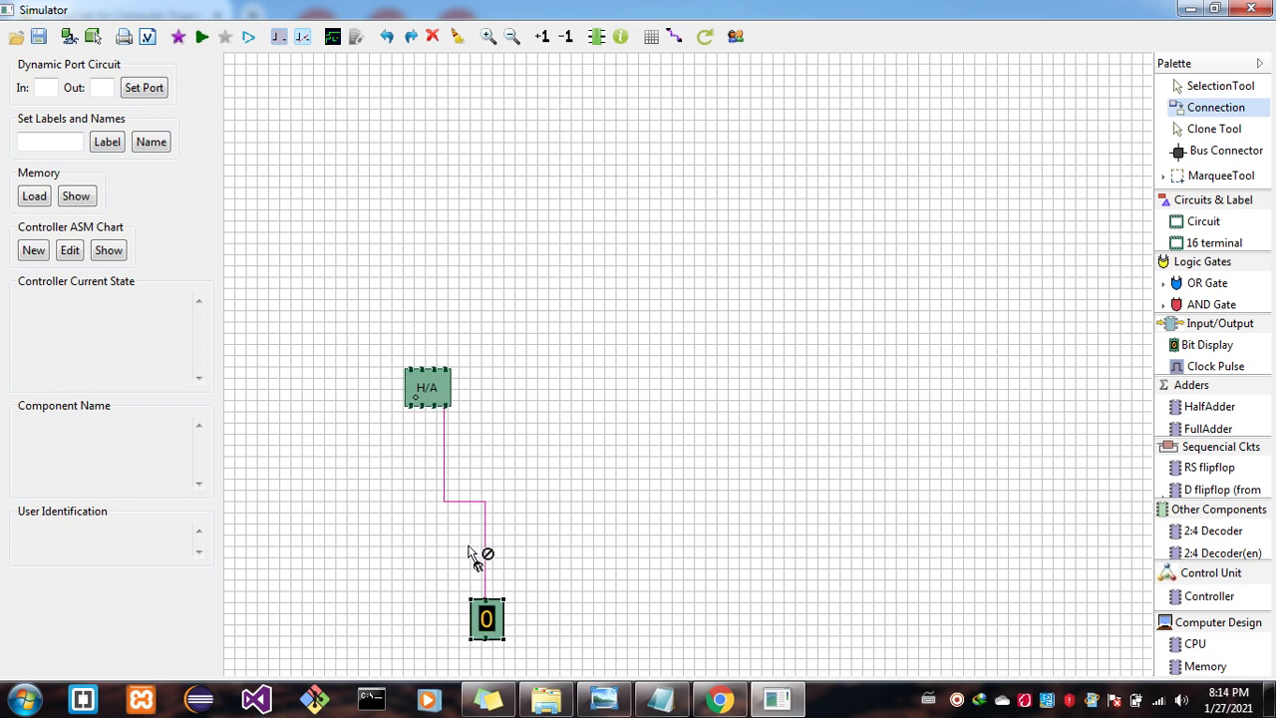
pyautogui.click(1213, 133)
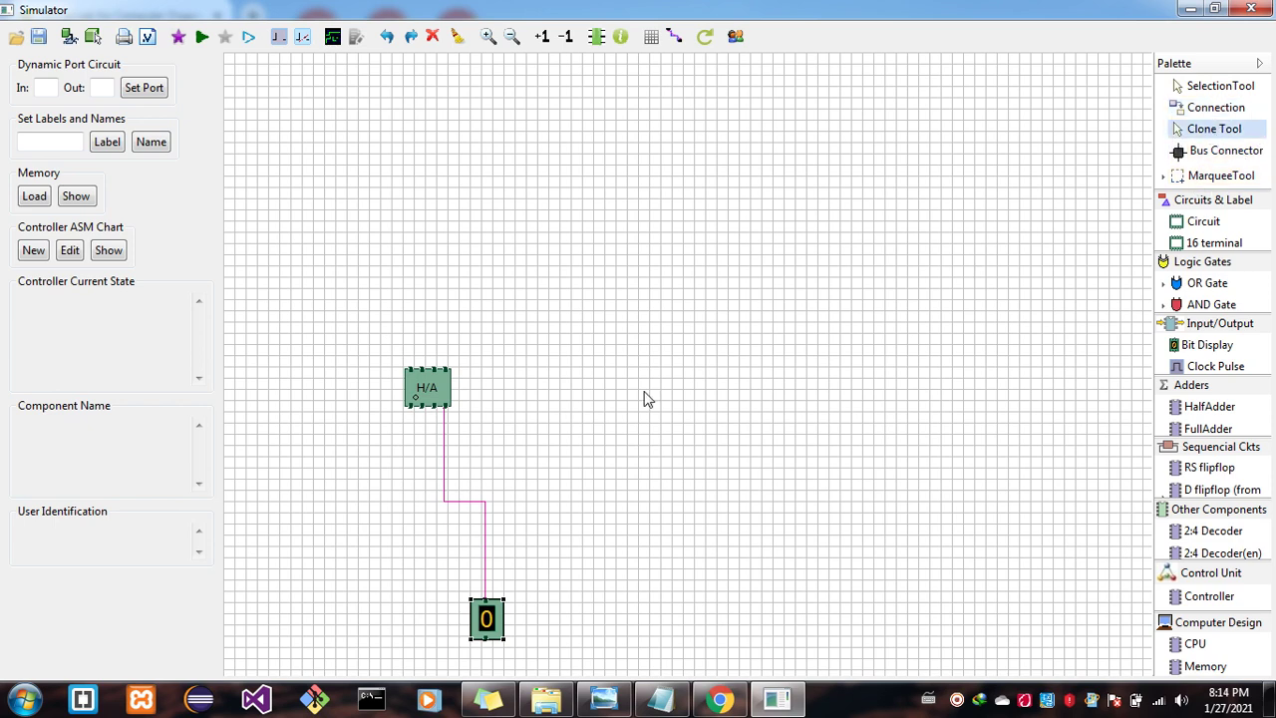
pyautogui.click(442, 404)
pyautogui.click(501, 630)
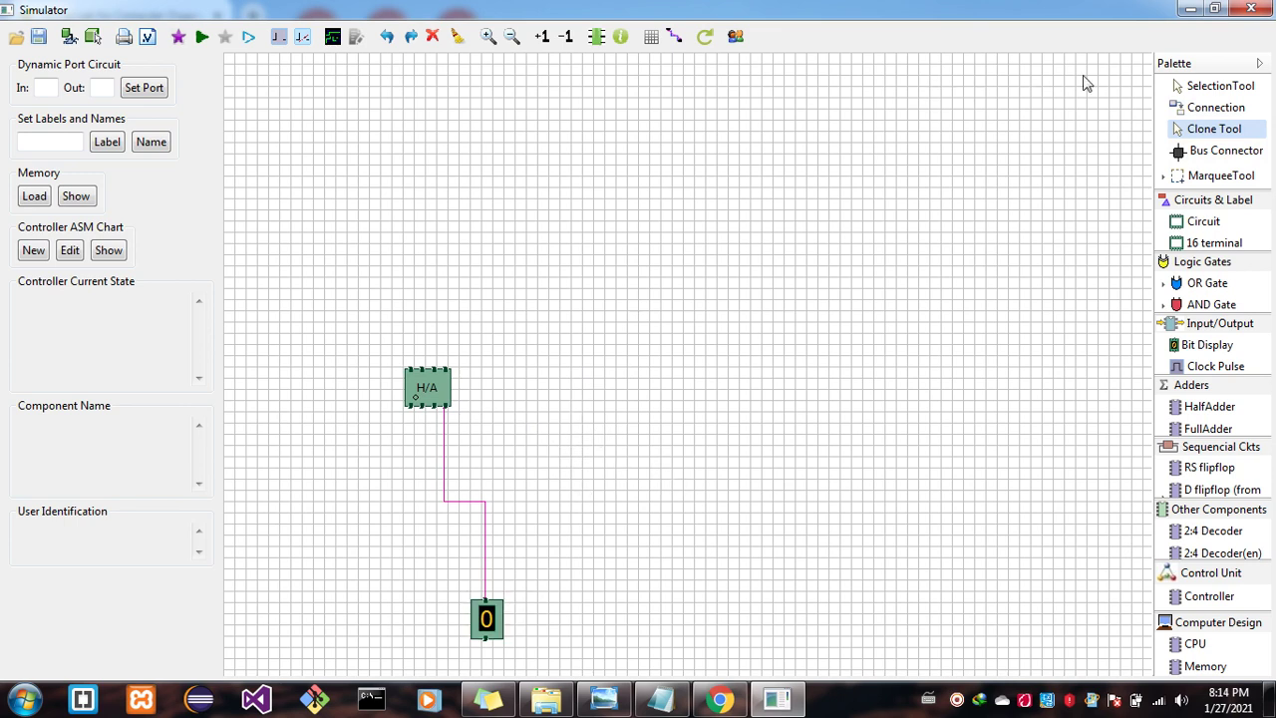
# Place one Circuit block, three 16 terminal Circuit blocks and an OR Gate at separate empty spots on the canvas
pyautogui.click(1202, 222)
pyautogui.click(795, 207)
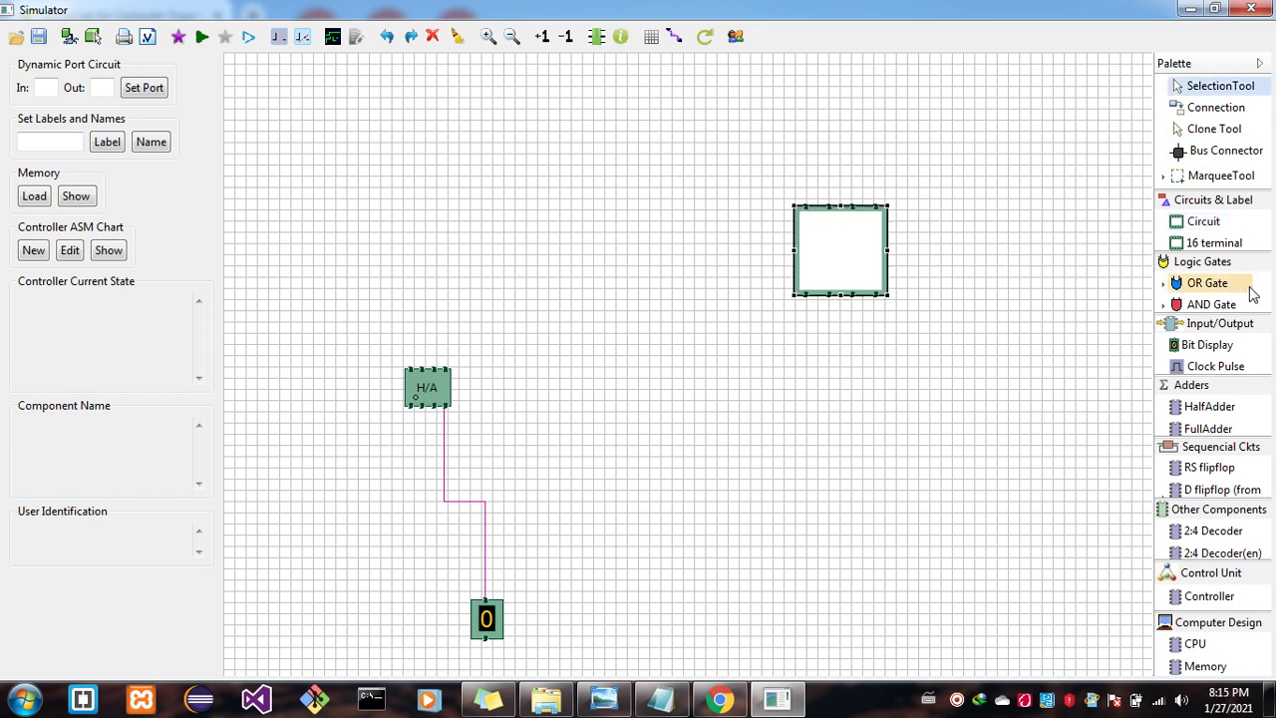
pyautogui.click(1228, 244)
pyautogui.click(853, 401)
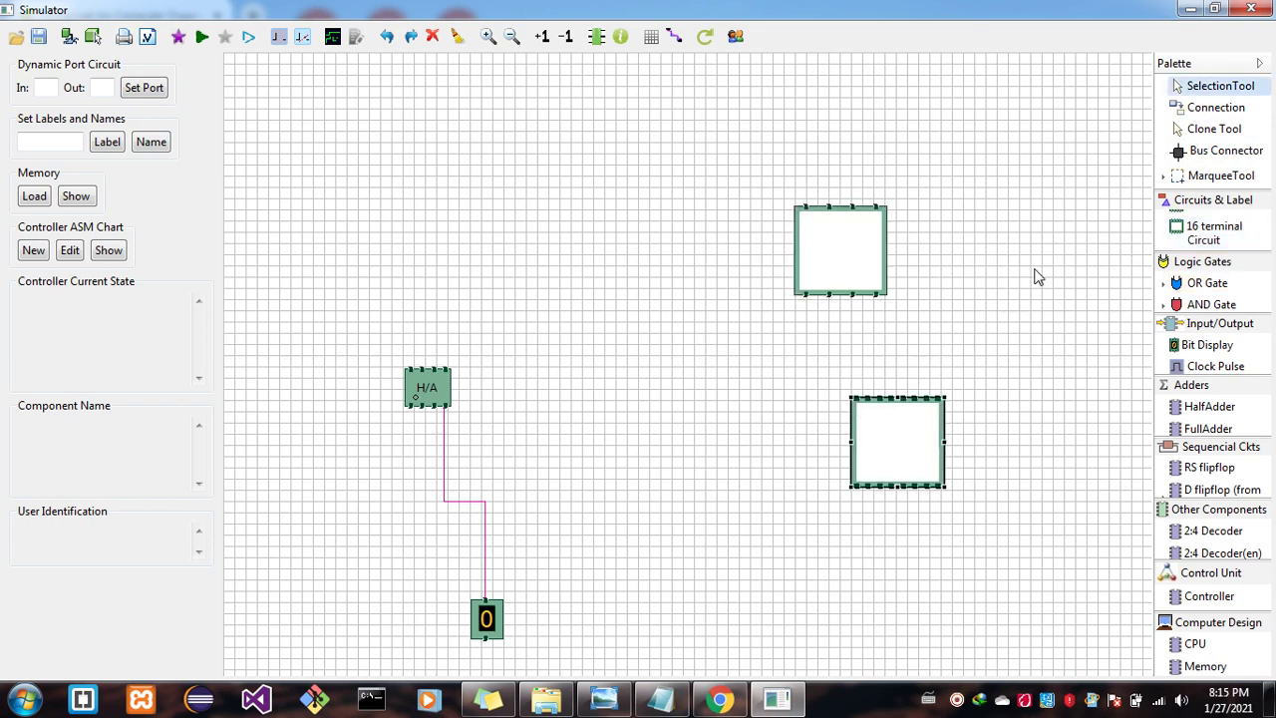
pyautogui.click(1211, 234)
pyautogui.click(1041, 155)
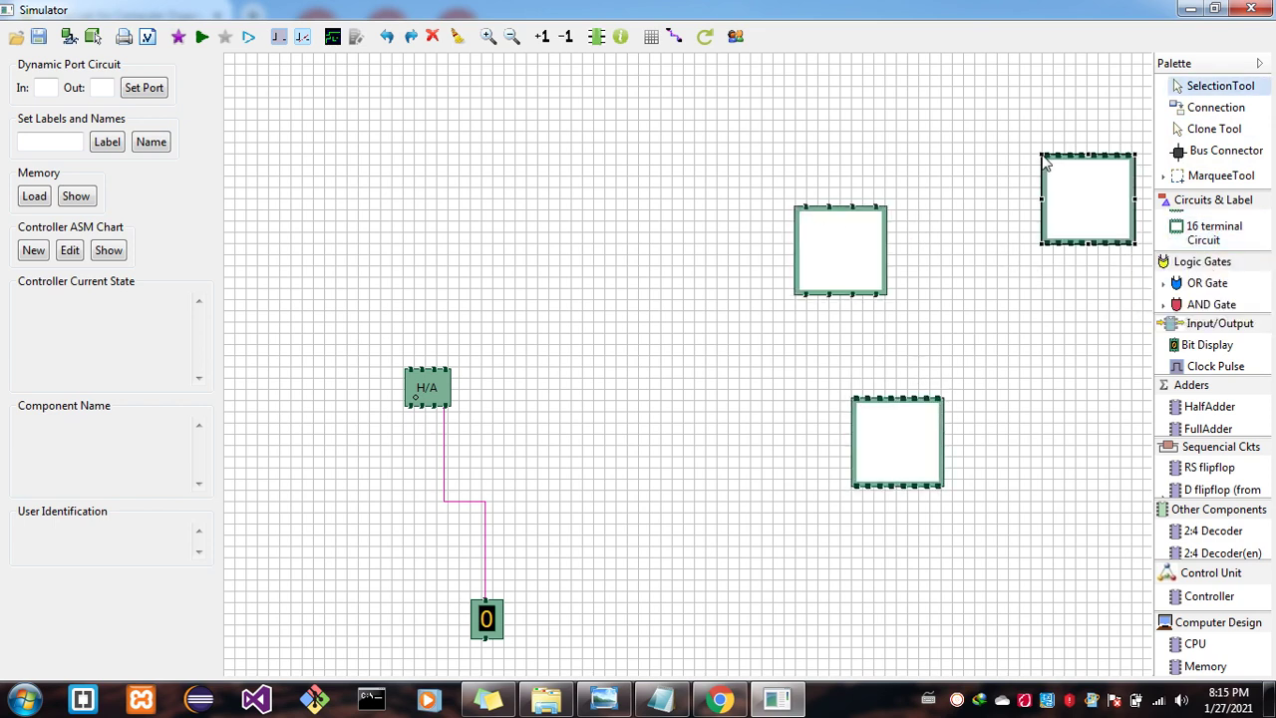
pyautogui.click(1187, 231)
pyautogui.click(465, 153)
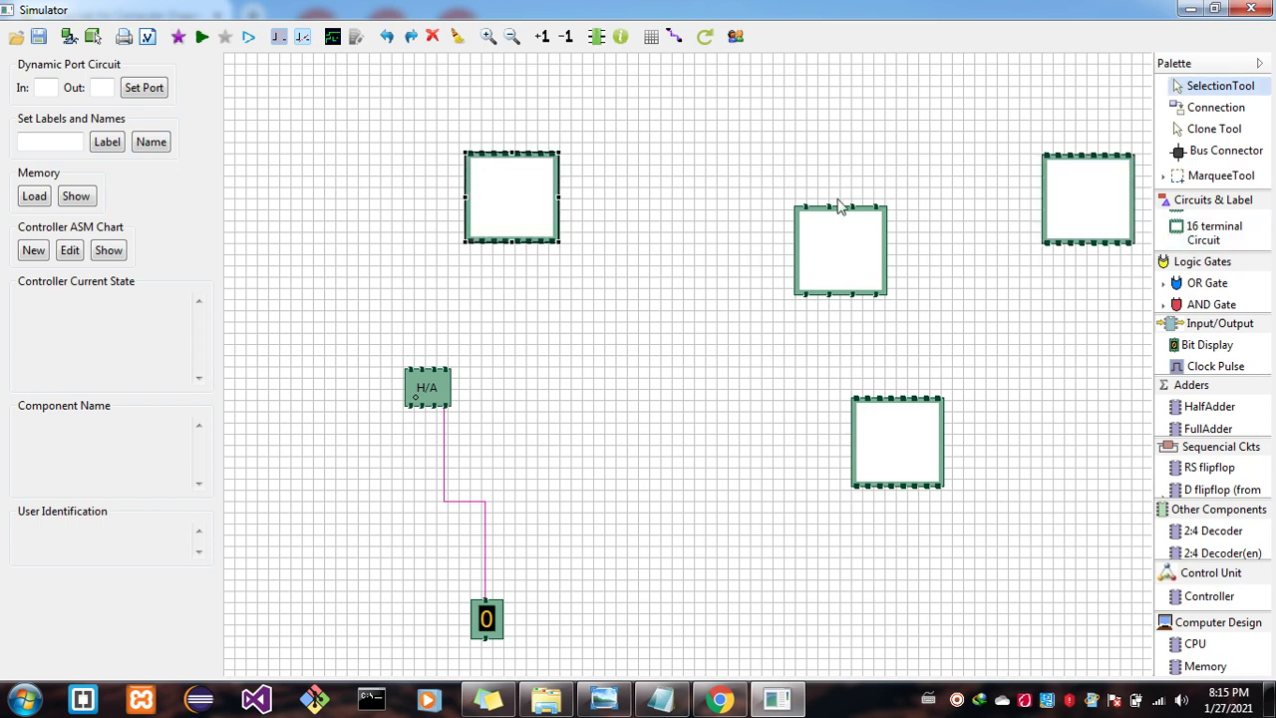
pyautogui.click(1211, 283)
pyautogui.click(594, 415)
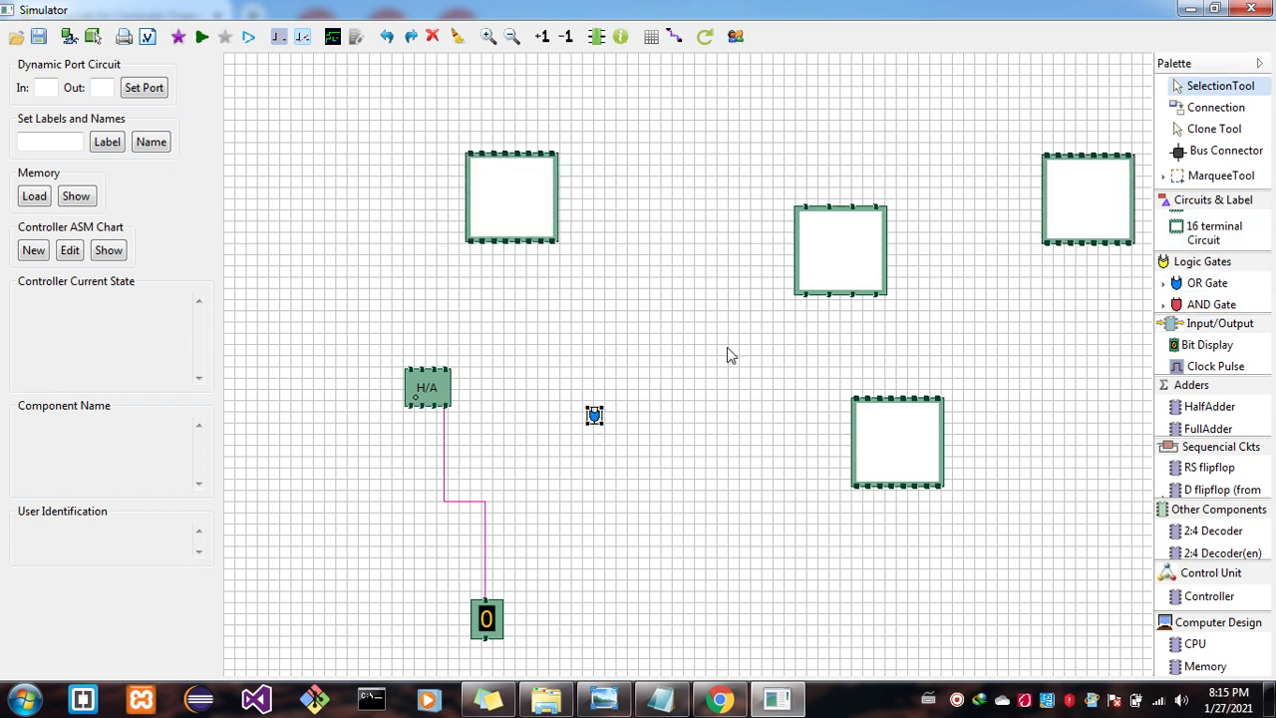
# Examine the components available under Logic Gates and Input/Output, including the Bit Switch and Digital Display descriptions
pyautogui.click(1204, 267)
pyautogui.click(1206, 269)
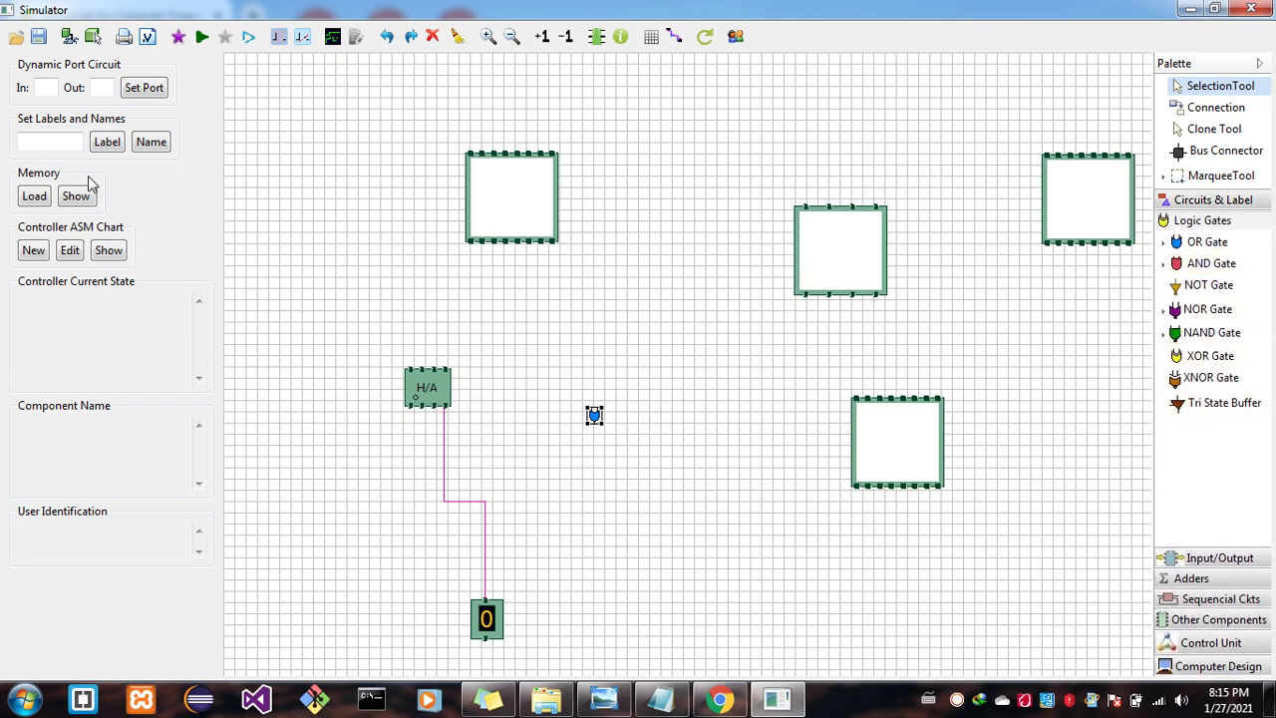
pyautogui.click(1232, 221)
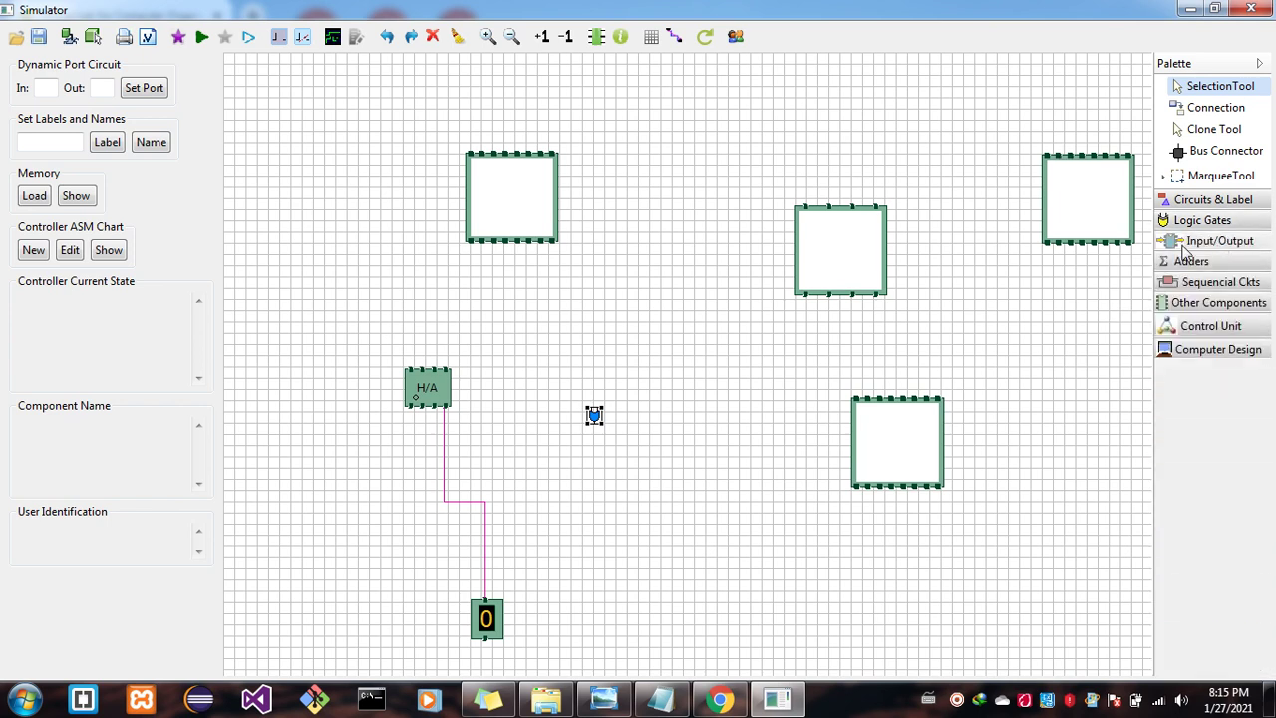
pyautogui.click(1188, 244)
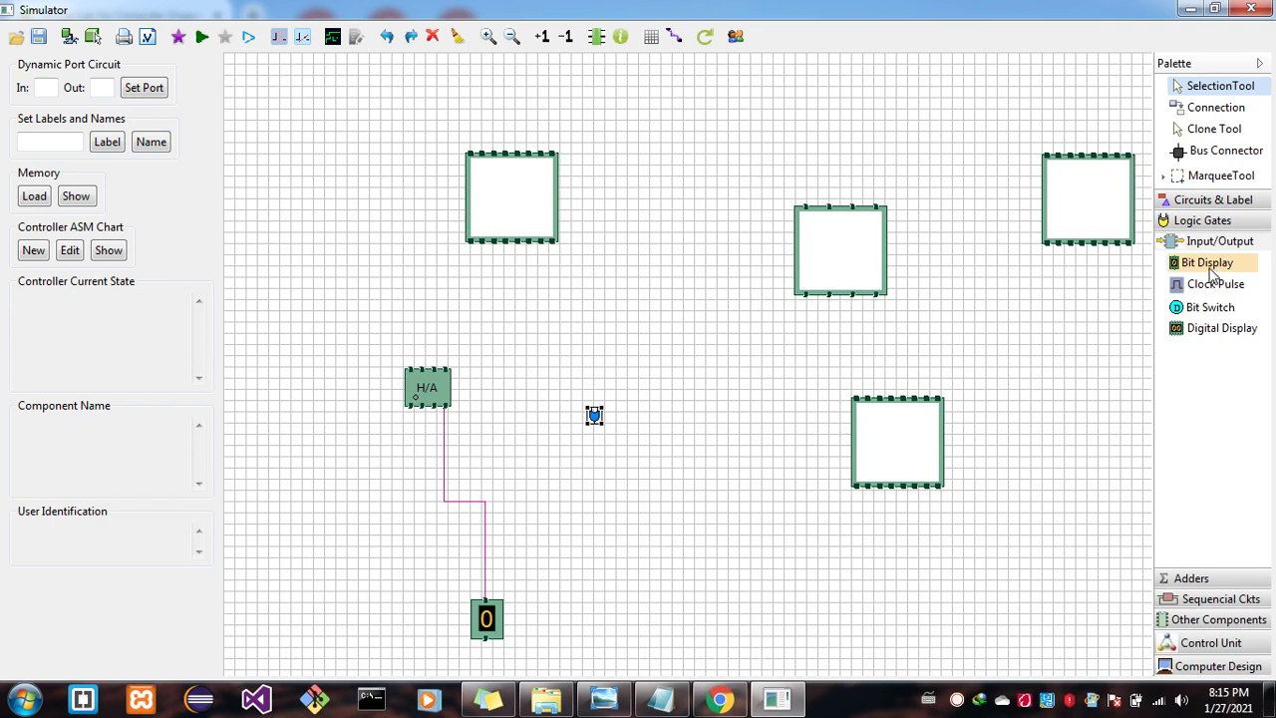
pyautogui.click(1210, 267)
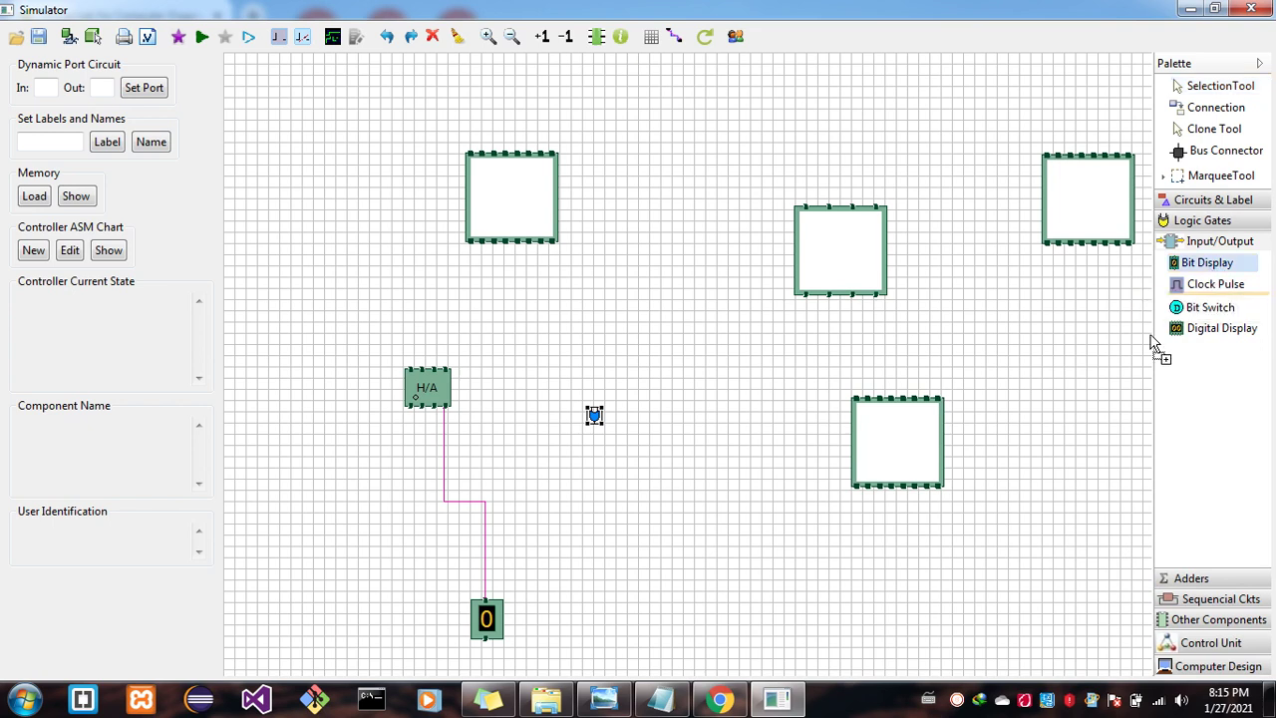
pyautogui.click(1208, 311)
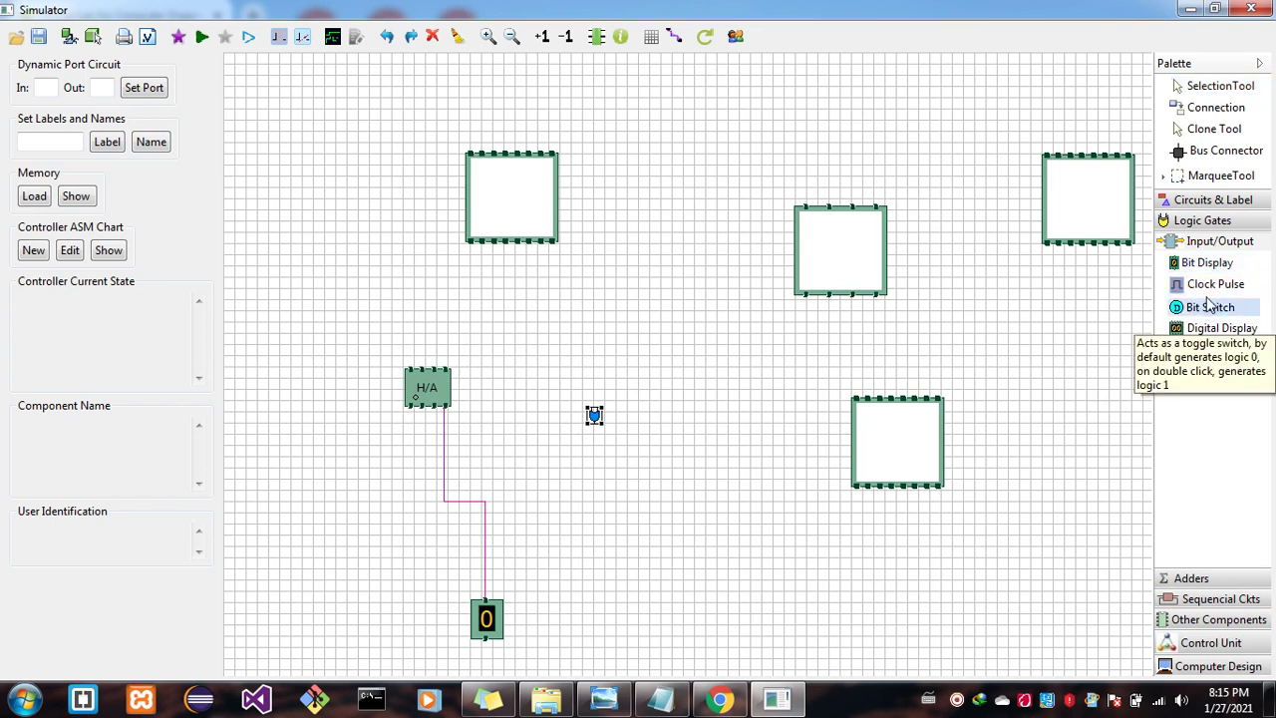
pyautogui.click(1212, 284)
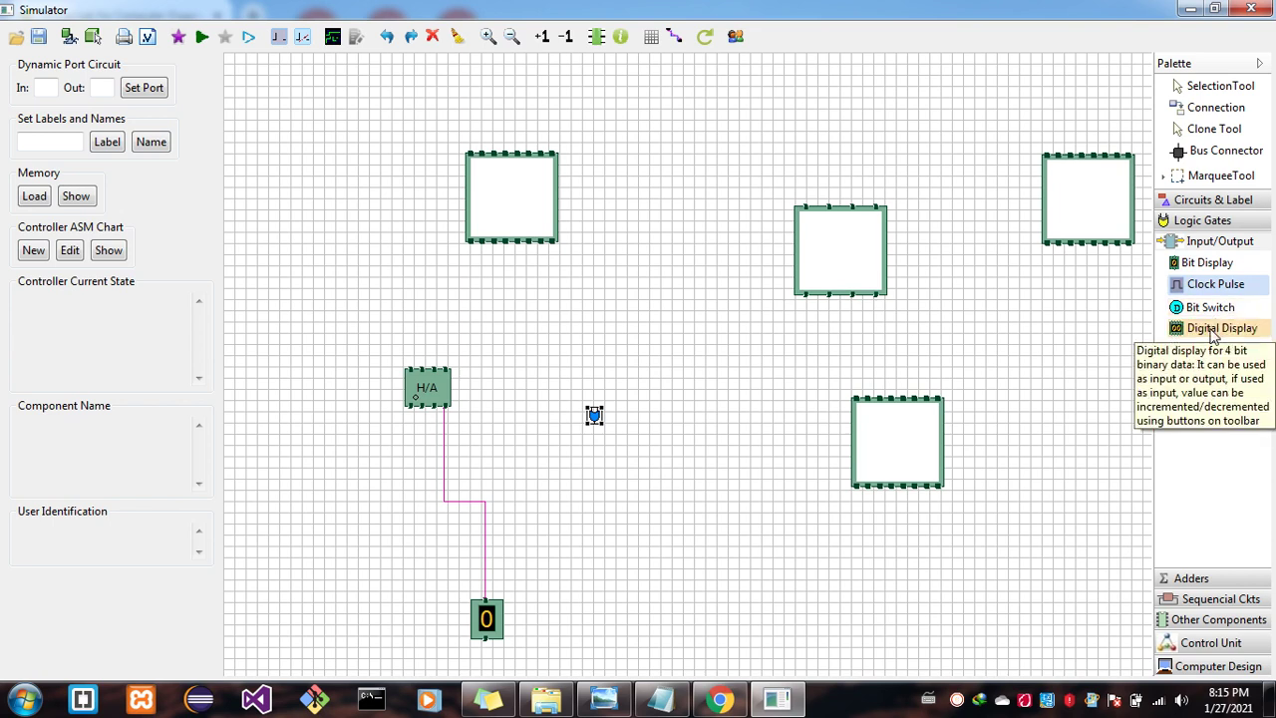
pyautogui.click(1219, 328)
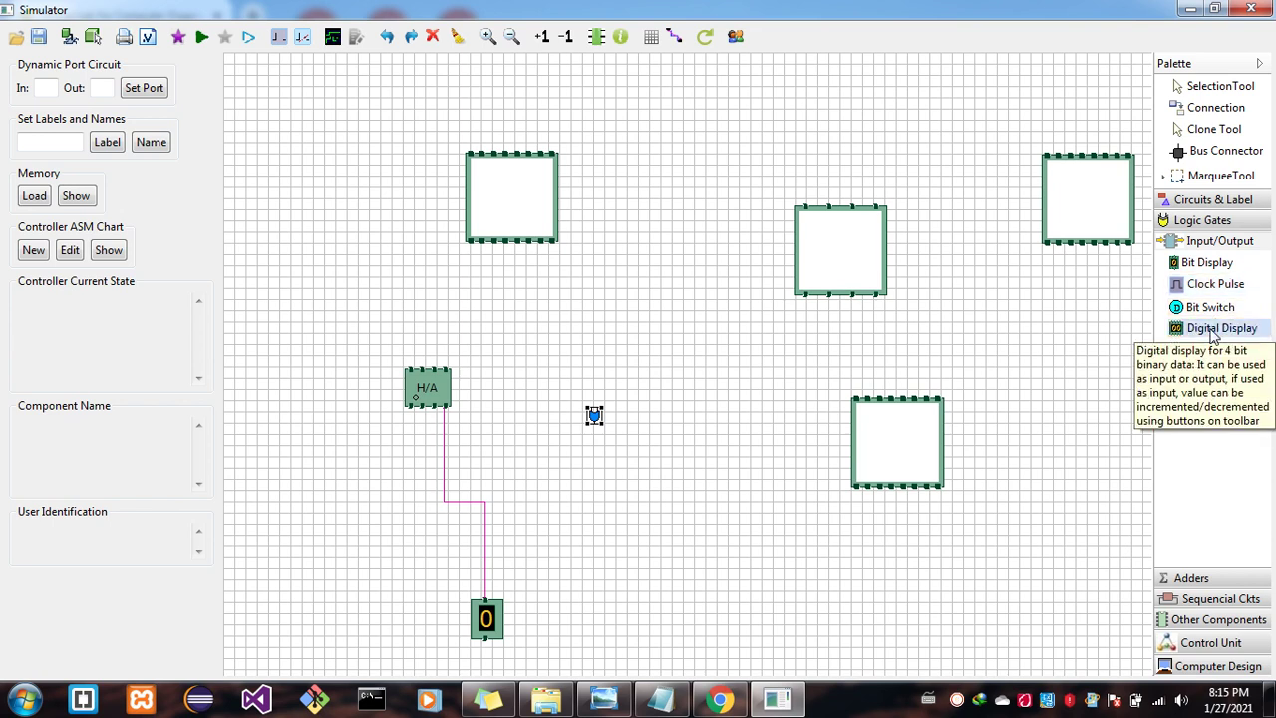
pyautogui.click(1217, 243)
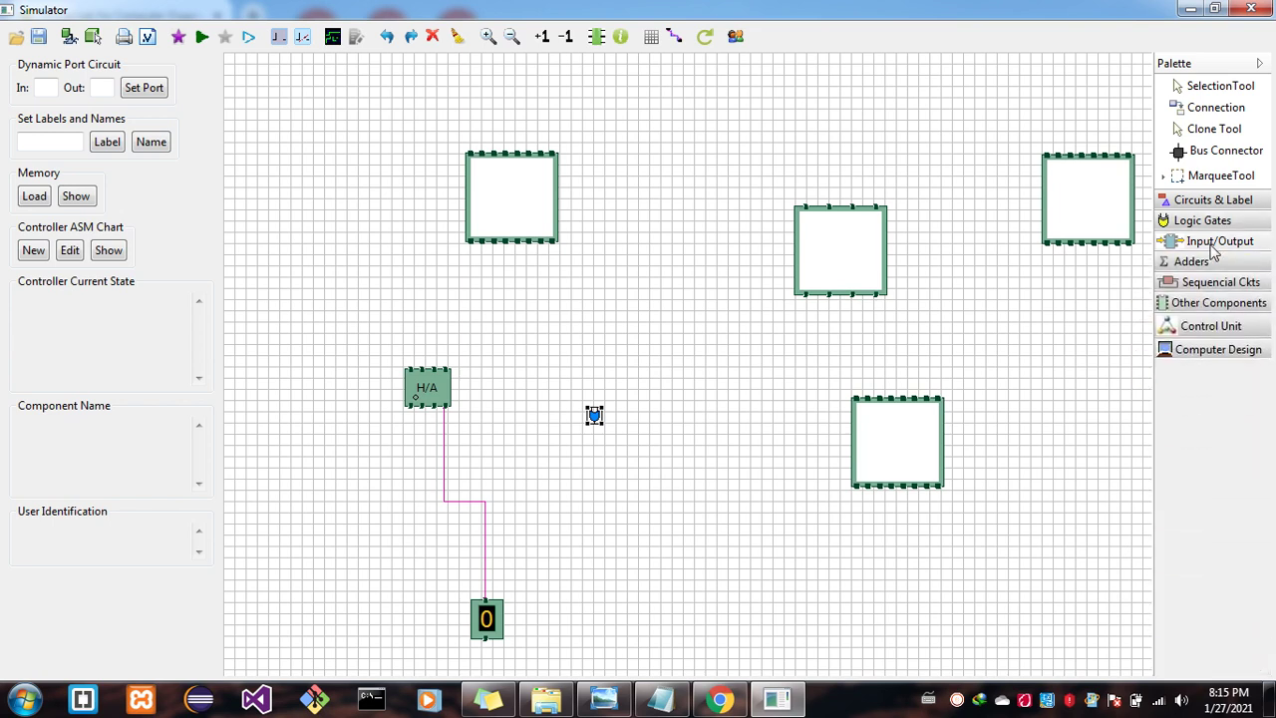
# Place an ALU 1 bit component above the OR gate, just below the nearest 16 terminal circuit
pyautogui.click(1224, 303)
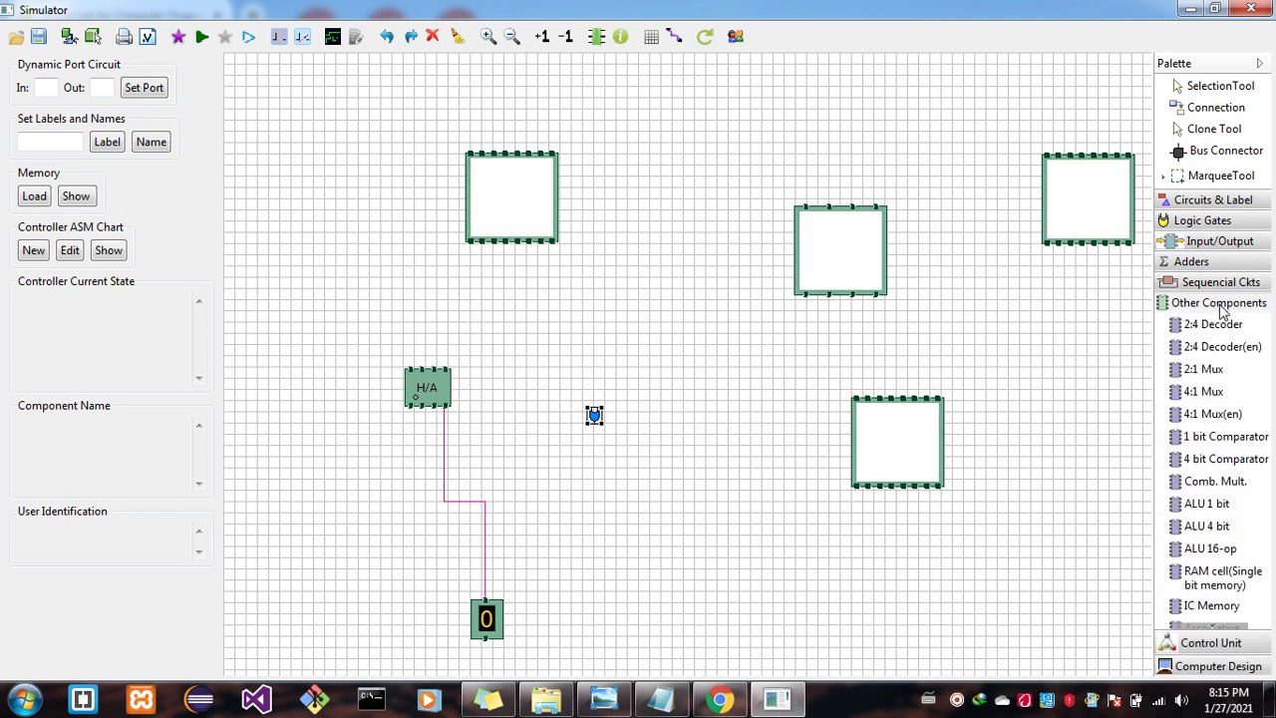
pyautogui.click(1204, 504)
pyautogui.click(529, 291)
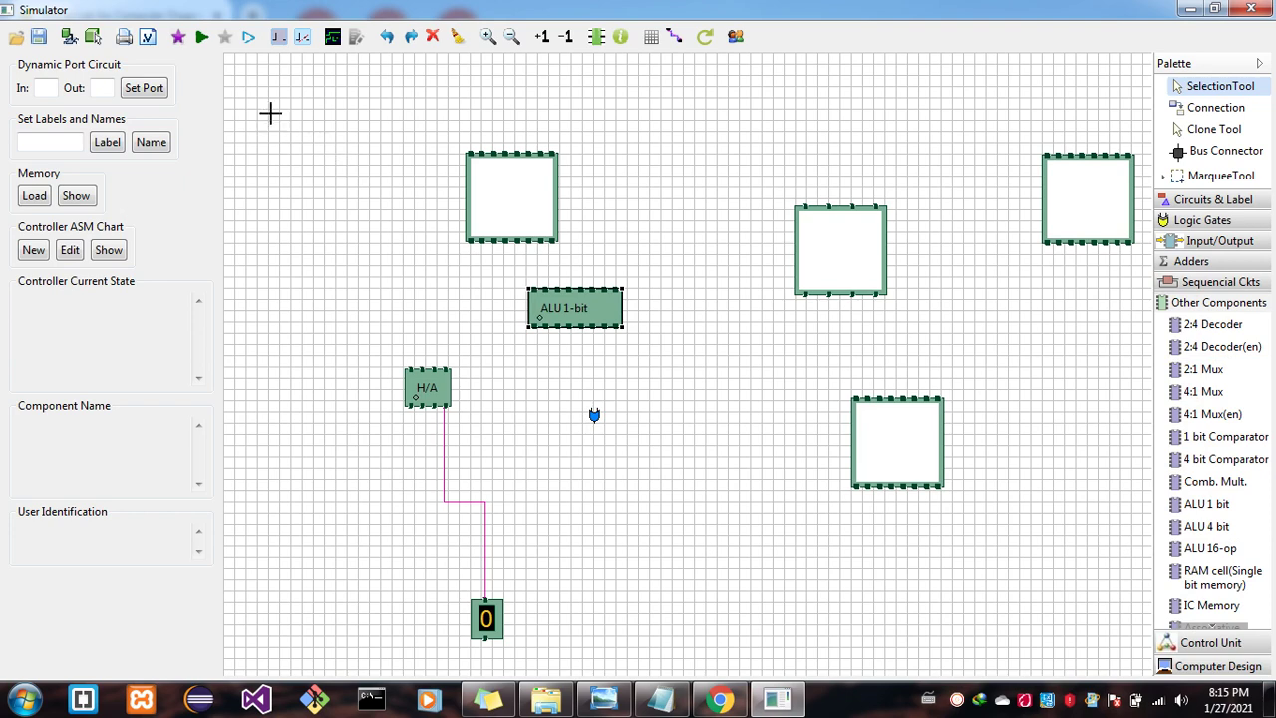
# Select every component on the canvas and delete them all to clear the workspace
pyautogui.moveTo(265, 109); pyautogui.dragTo(1151, 653)
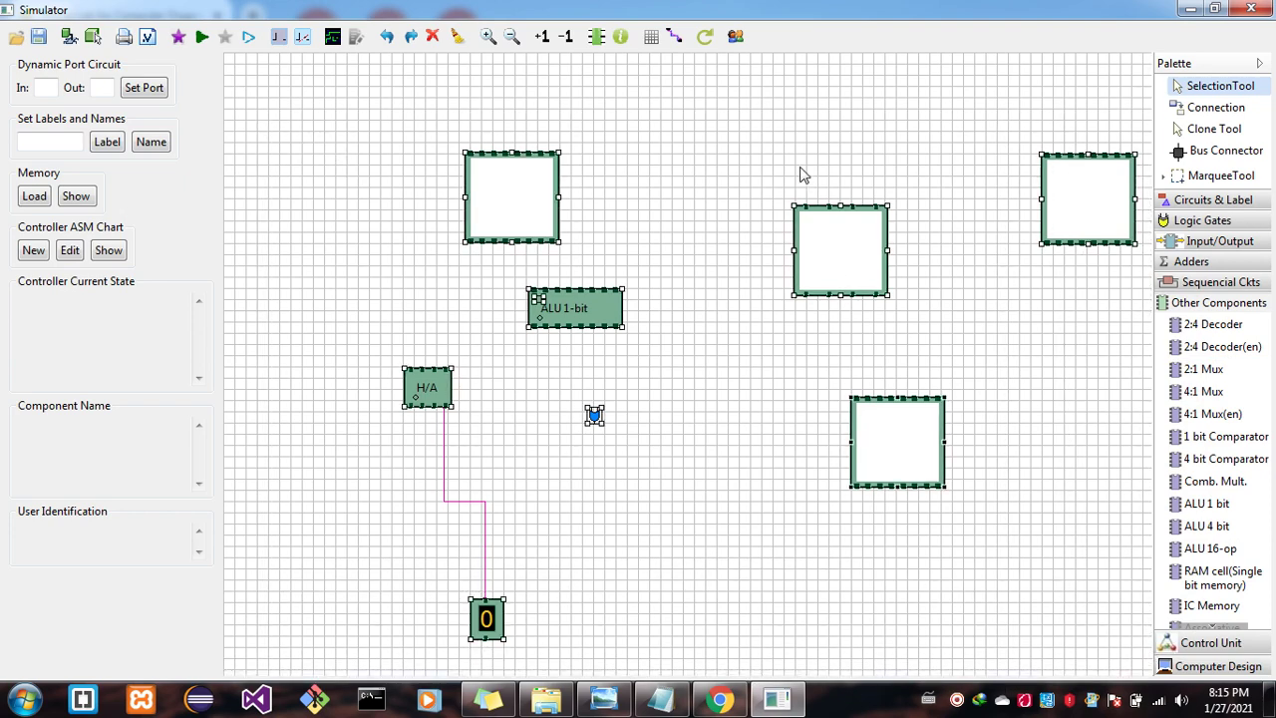
pyautogui.click(431, 37)
# Review the 1-bit ALU control signal functions on the lab page and the 4-bit ALU circuit diagram in simulationImage.png
pyautogui.hotkey('alt', 'Tab')
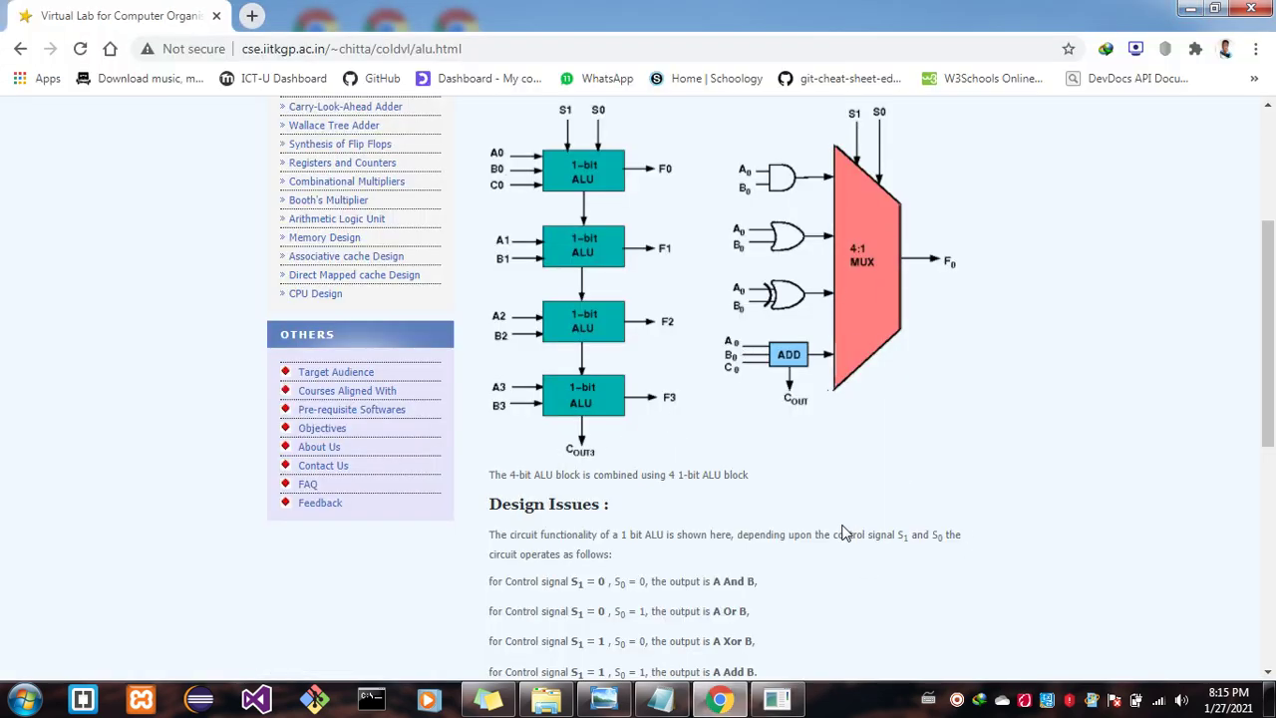
pyautogui.scroll(-2, 635, 492)
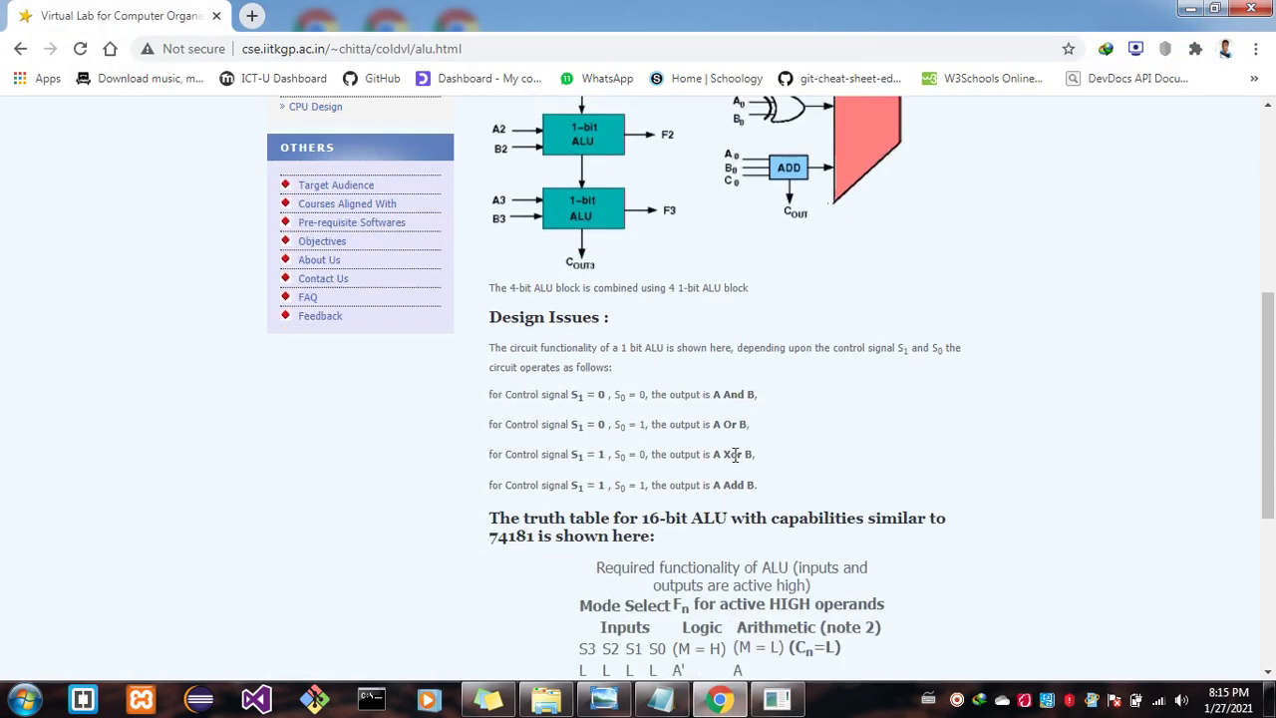
pyautogui.click(1180, 8)
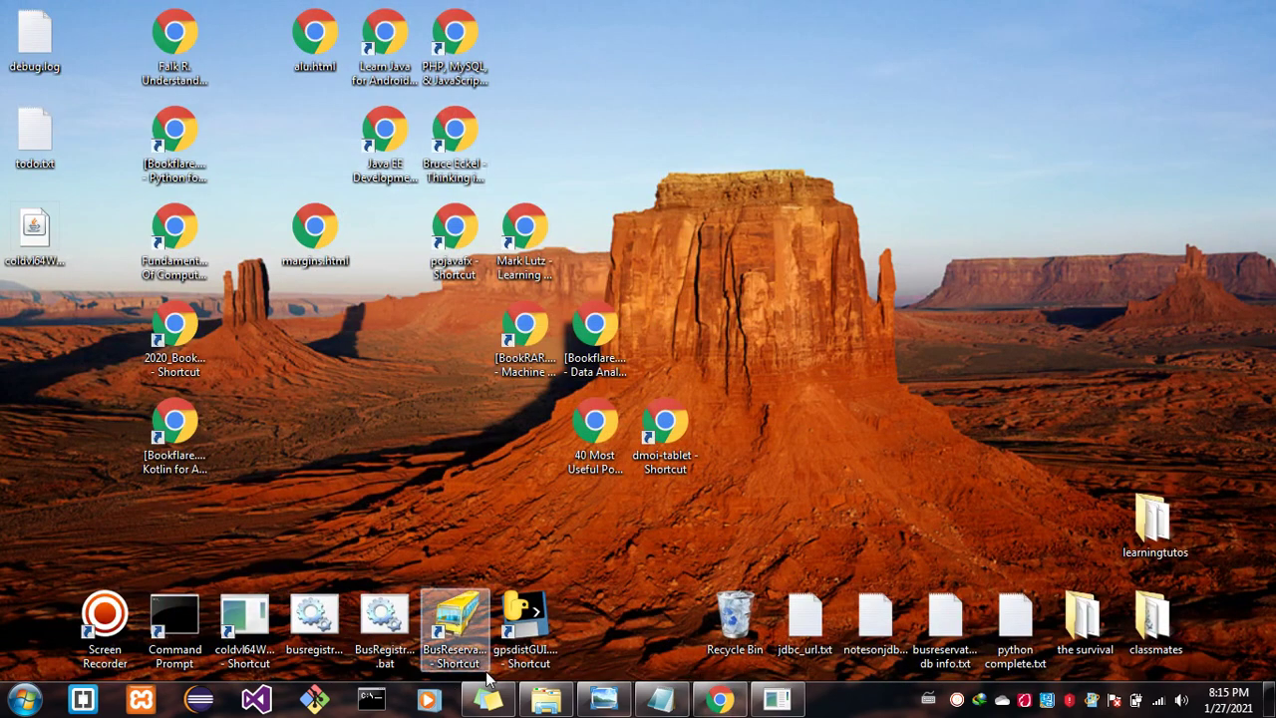
pyautogui.click(598, 701)
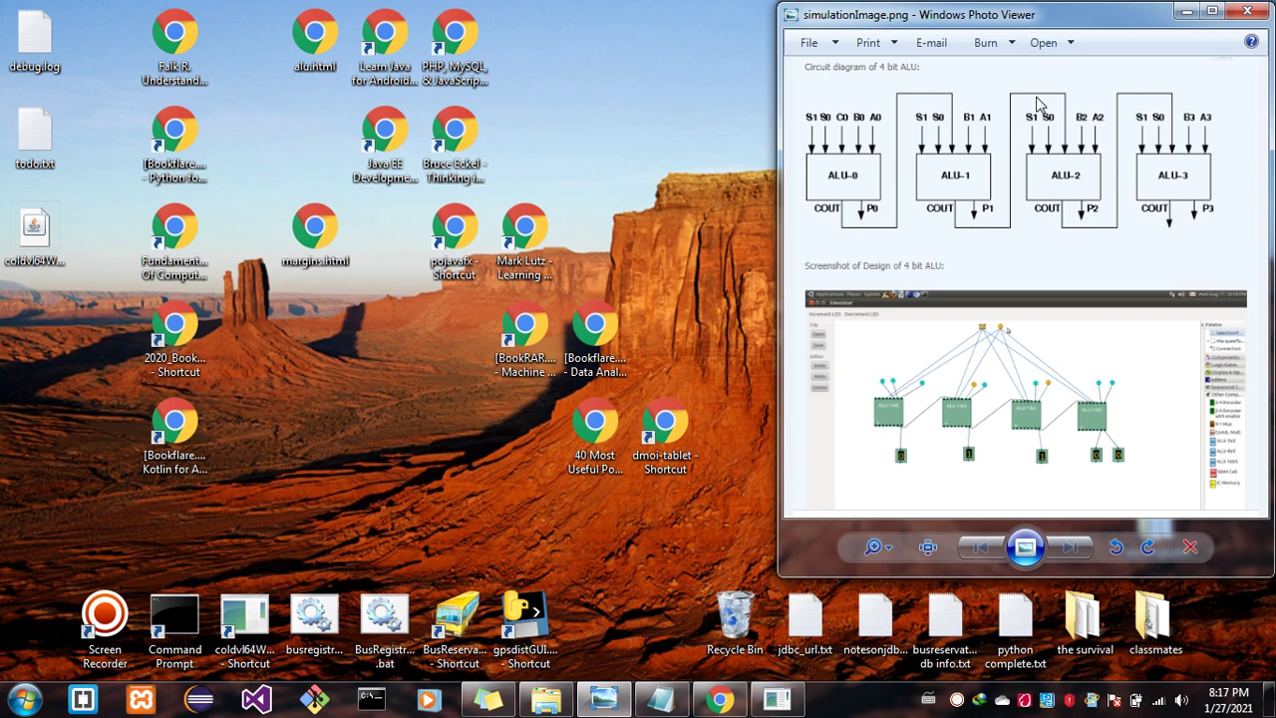
# Back in the Simulator, place four ALU 1 bit components in a roughly horizontal row across the middle of the canvas
pyautogui.click(776, 701)
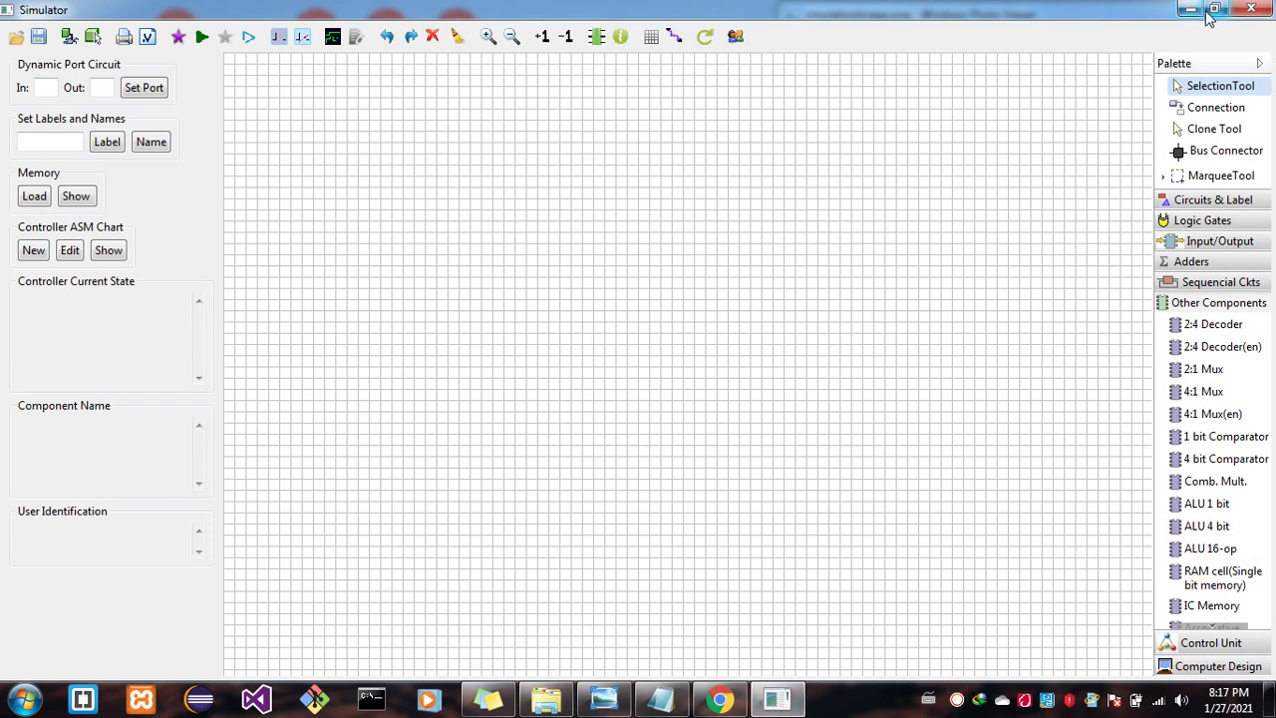
pyautogui.moveTo(1207, 503); pyautogui.dragTo(308, 401)
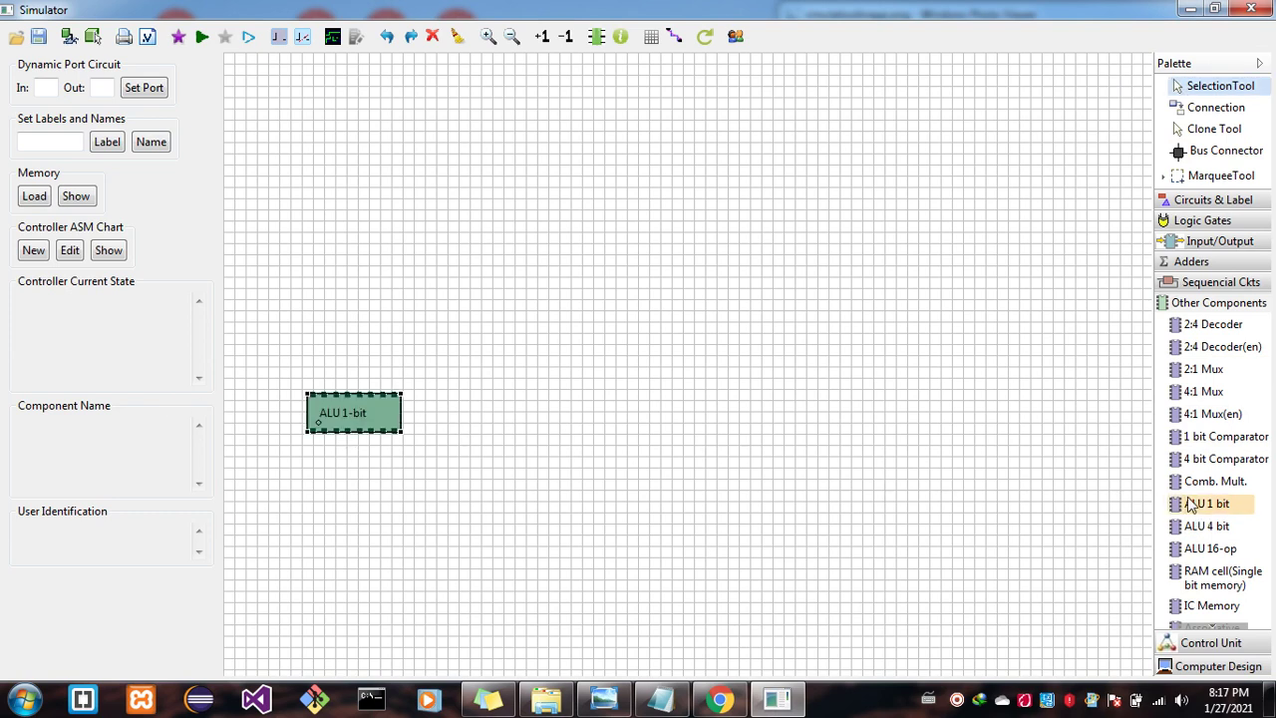
pyautogui.click(508, 404)
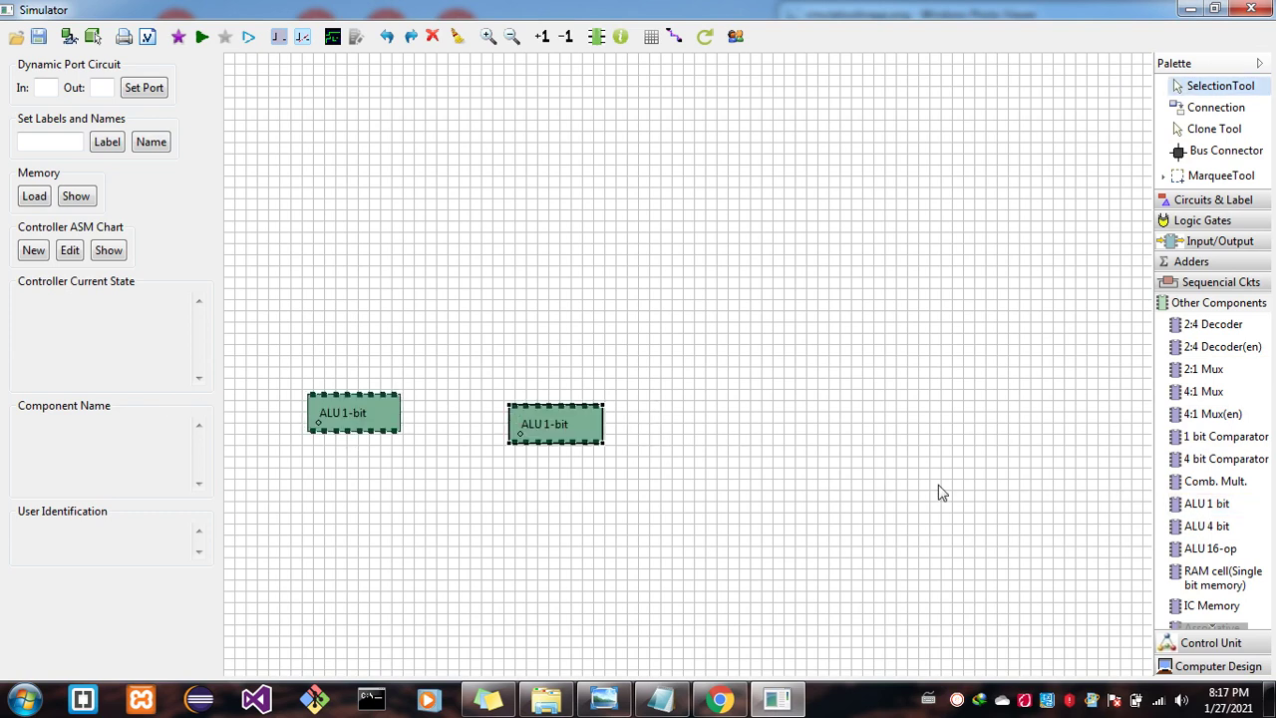
pyautogui.click(1201, 505)
pyautogui.click(694, 408)
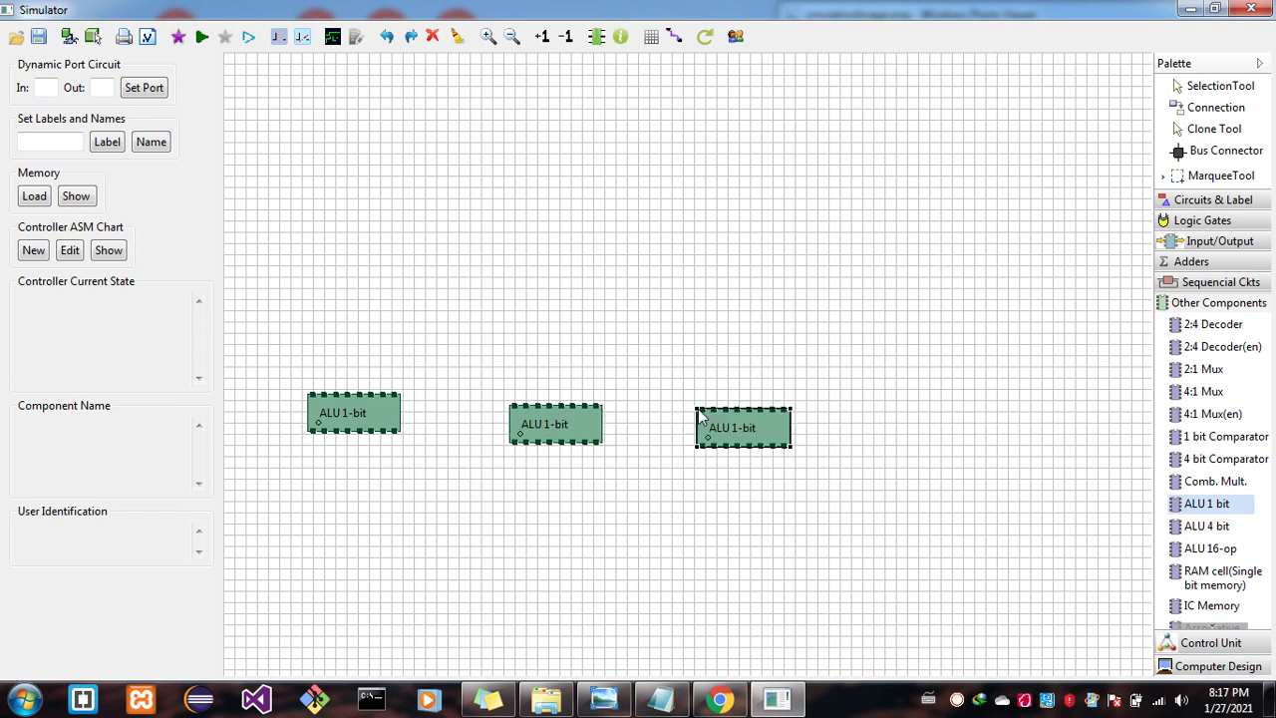
pyautogui.click(1202, 503)
pyautogui.click(961, 399)
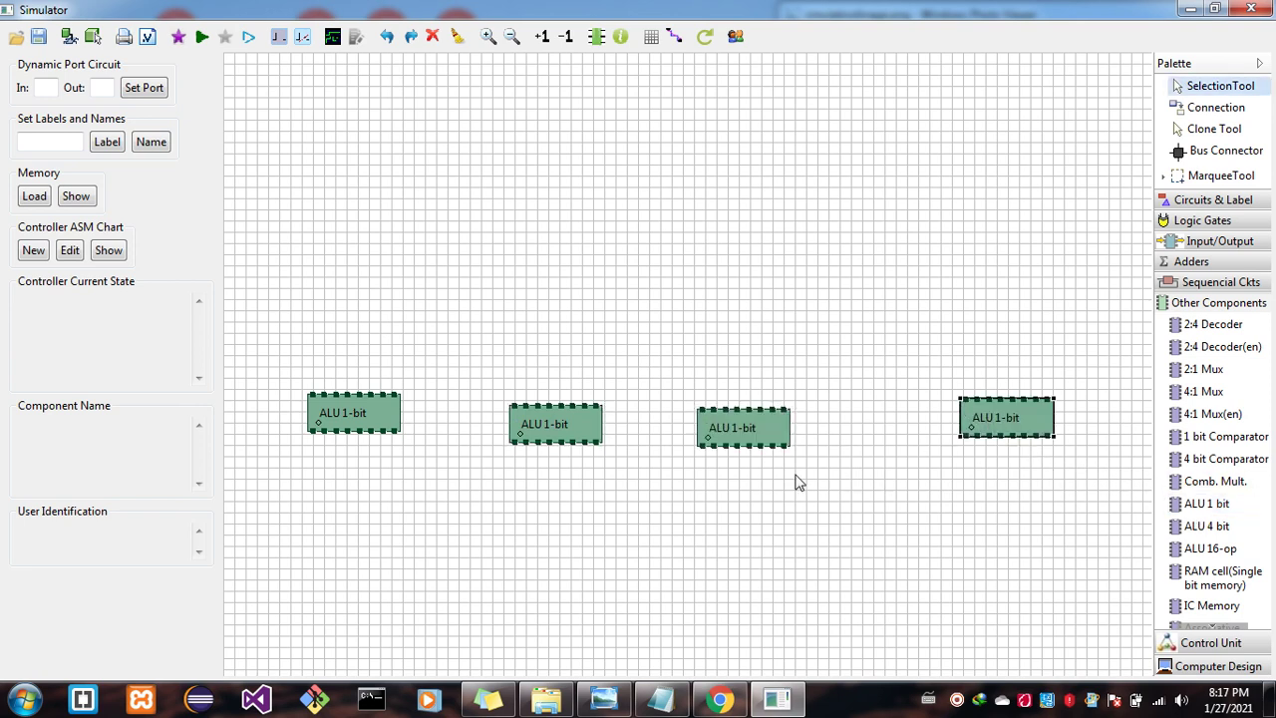
pyautogui.click(781, 331)
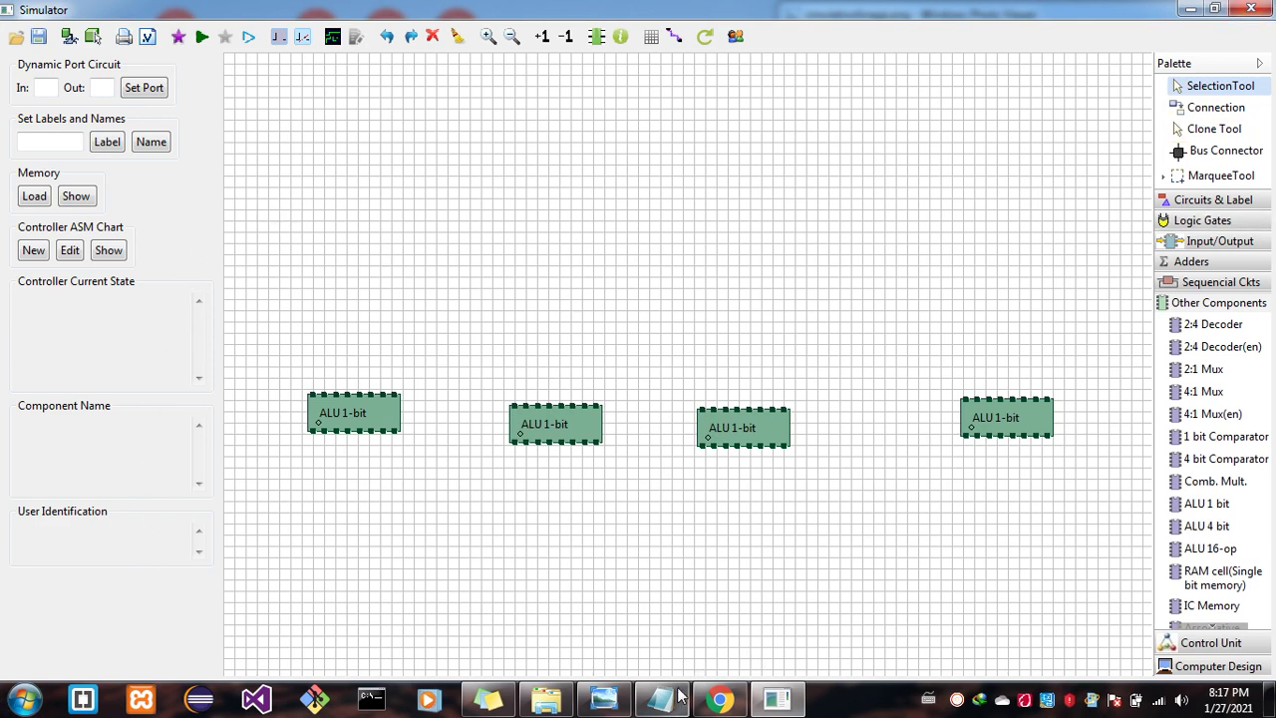
# Consult the 4-bit ALU diagram and place two Bit Switches side by side above the row of ALUs, near the canvas's upper edge
pyautogui.click(610, 703)
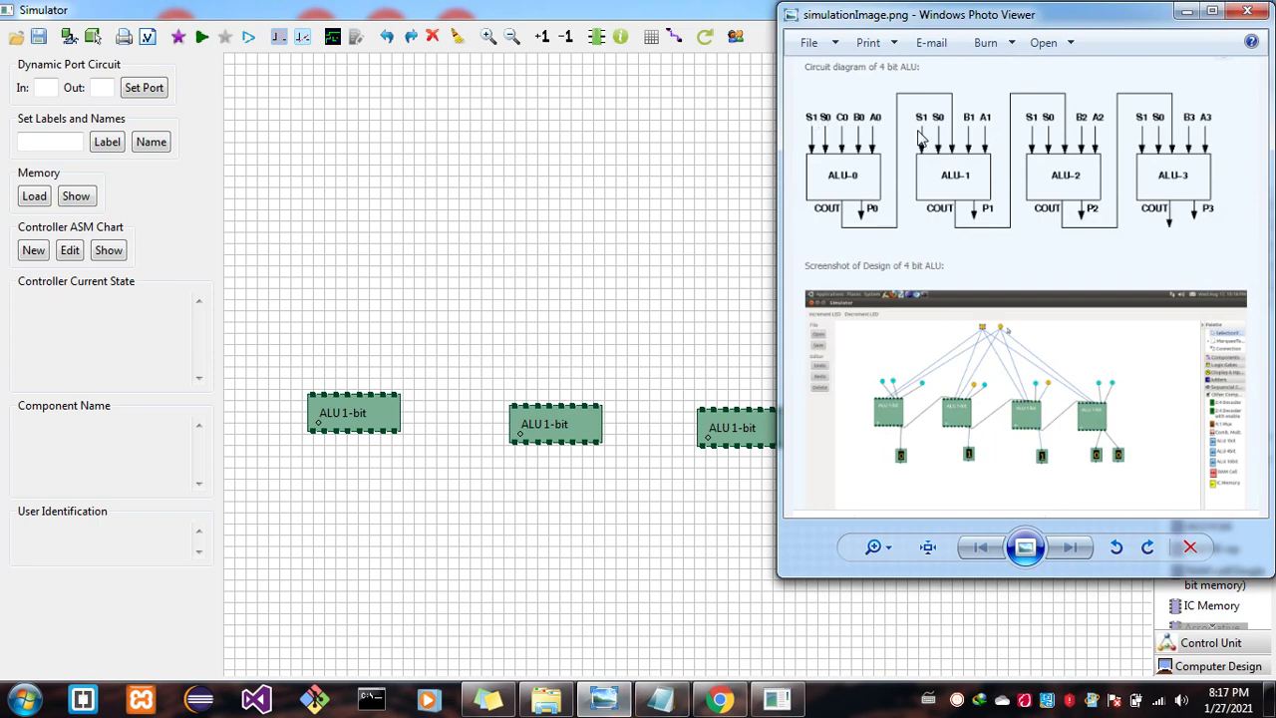
pyautogui.click(1186, 12)
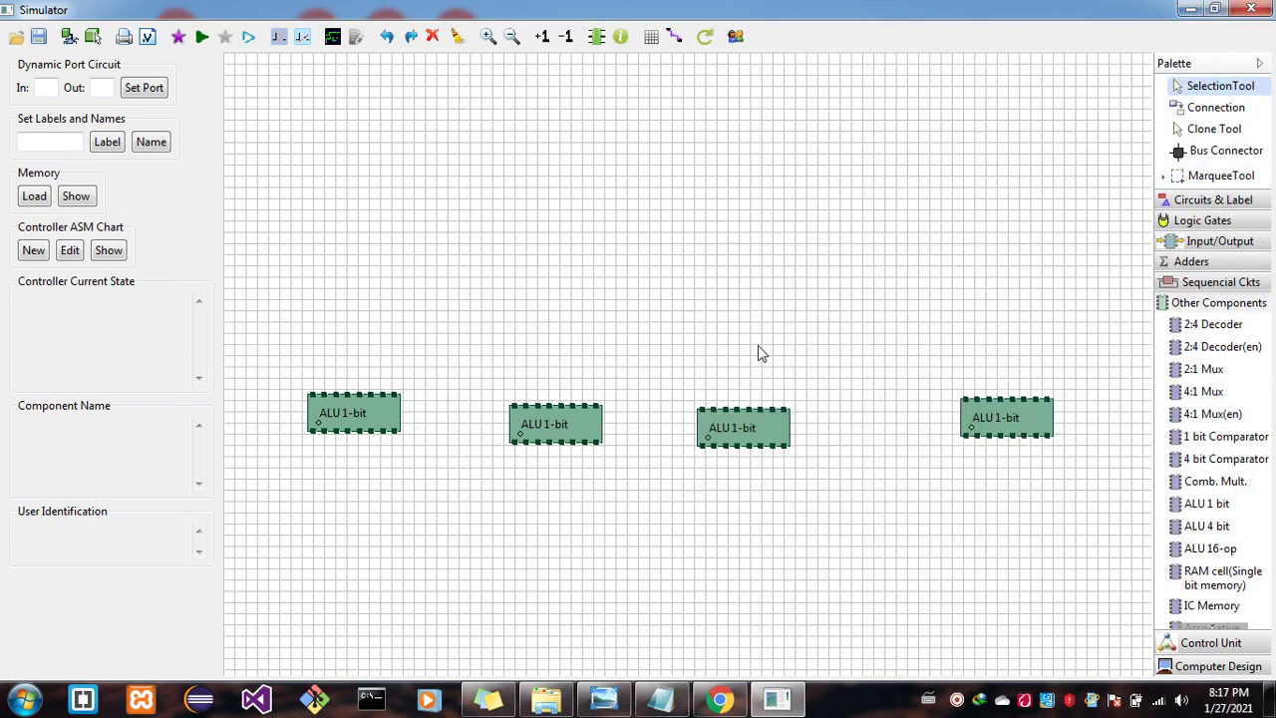
pyautogui.click(1211, 243)
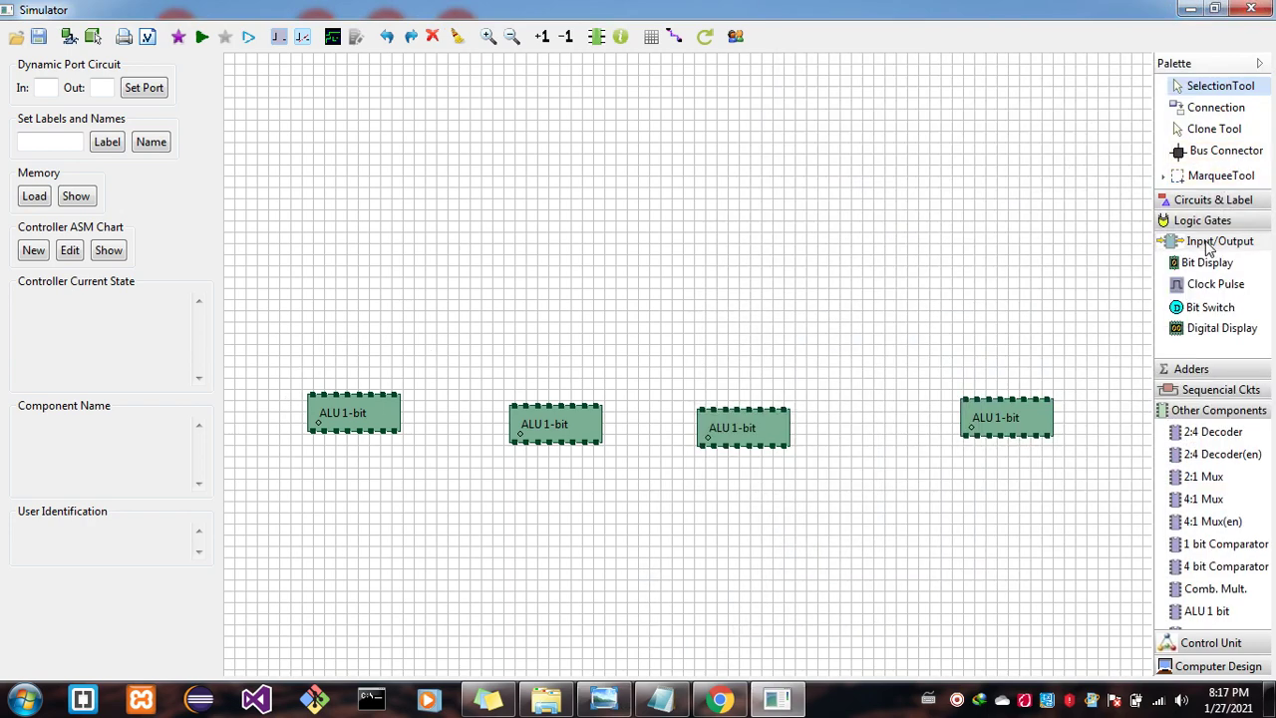
pyautogui.click(1209, 307)
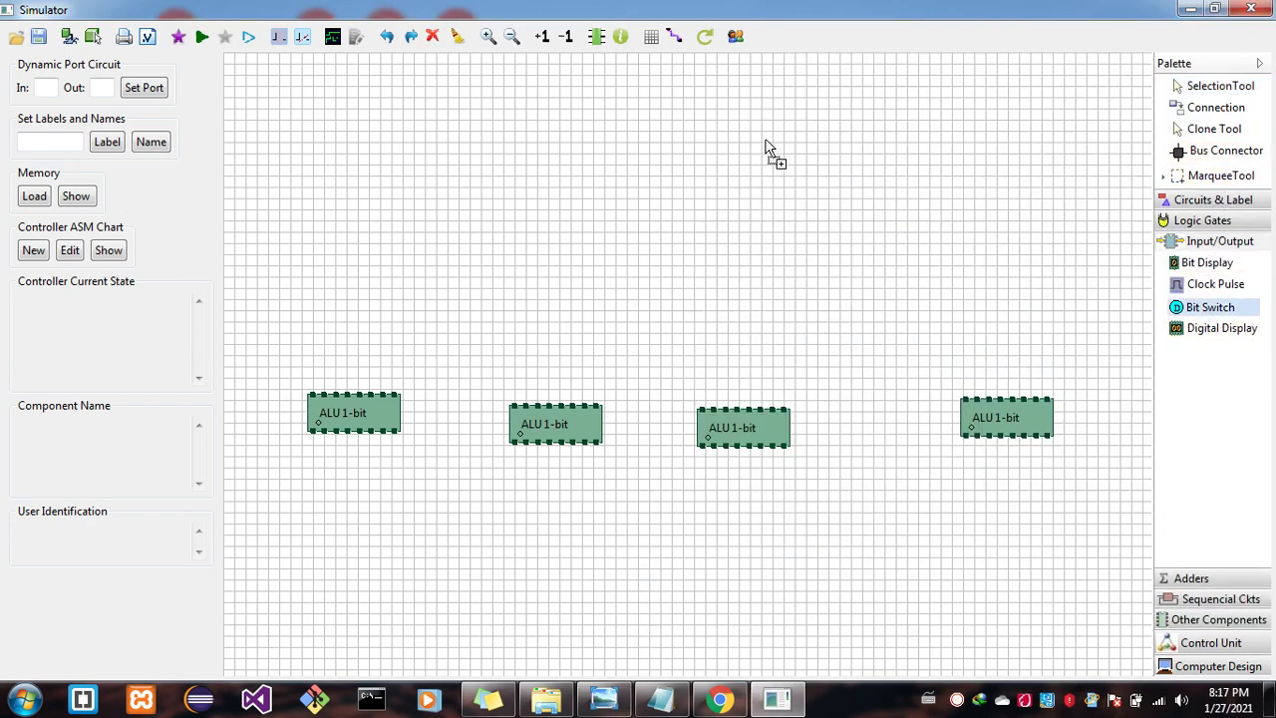
pyautogui.click(603, 78)
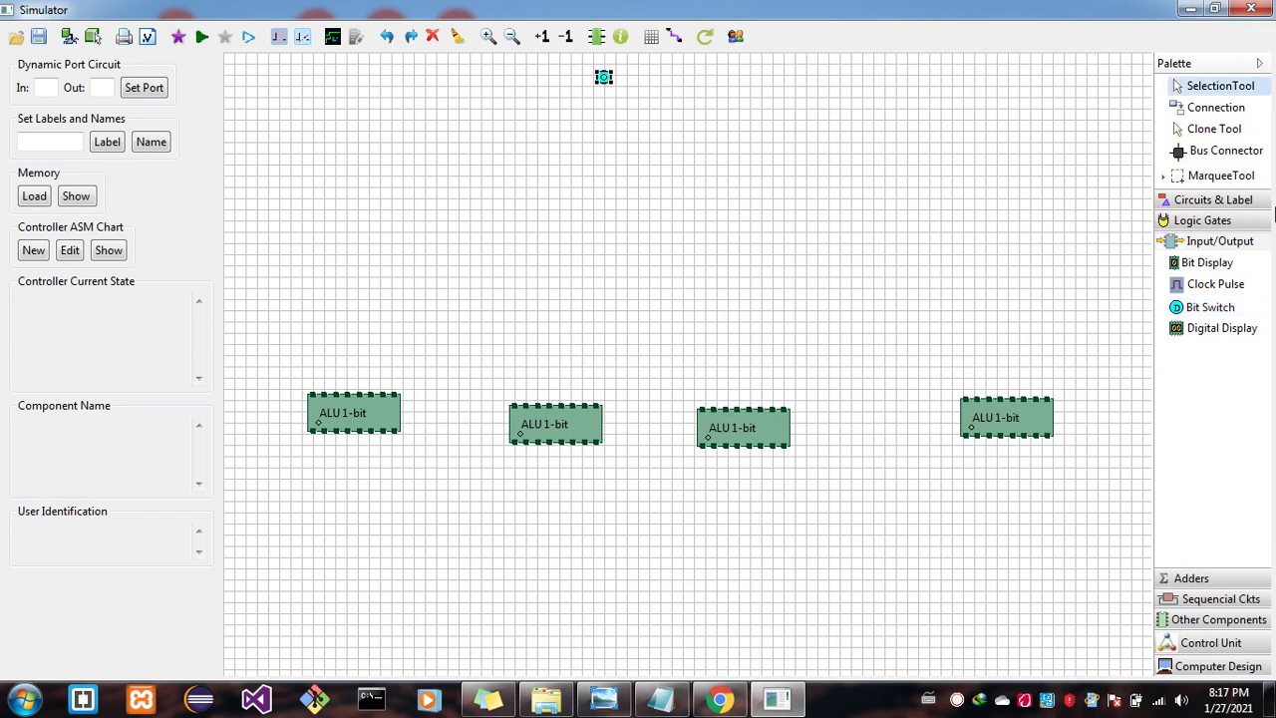
pyautogui.click(1209, 307)
pyautogui.click(693, 77)
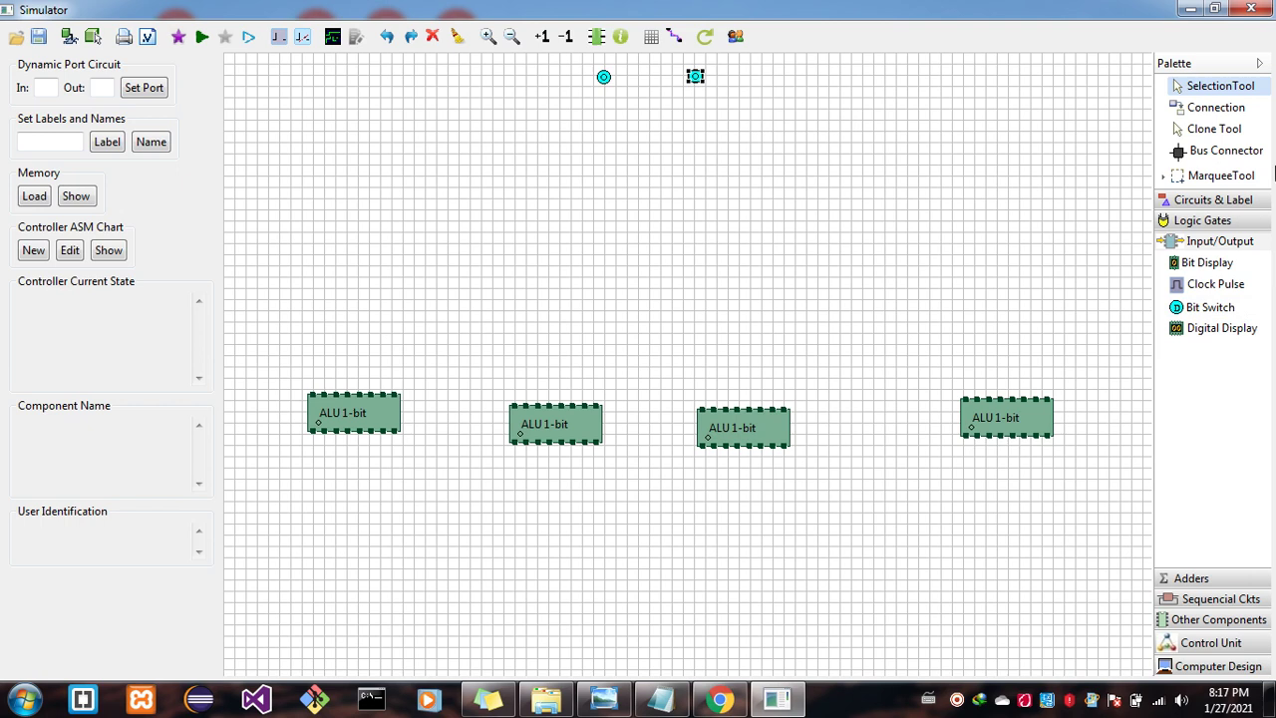
# Place two Bit Displays next to each other below the rightmost ALU
pyautogui.click(1193, 264)
pyautogui.click(1109, 596)
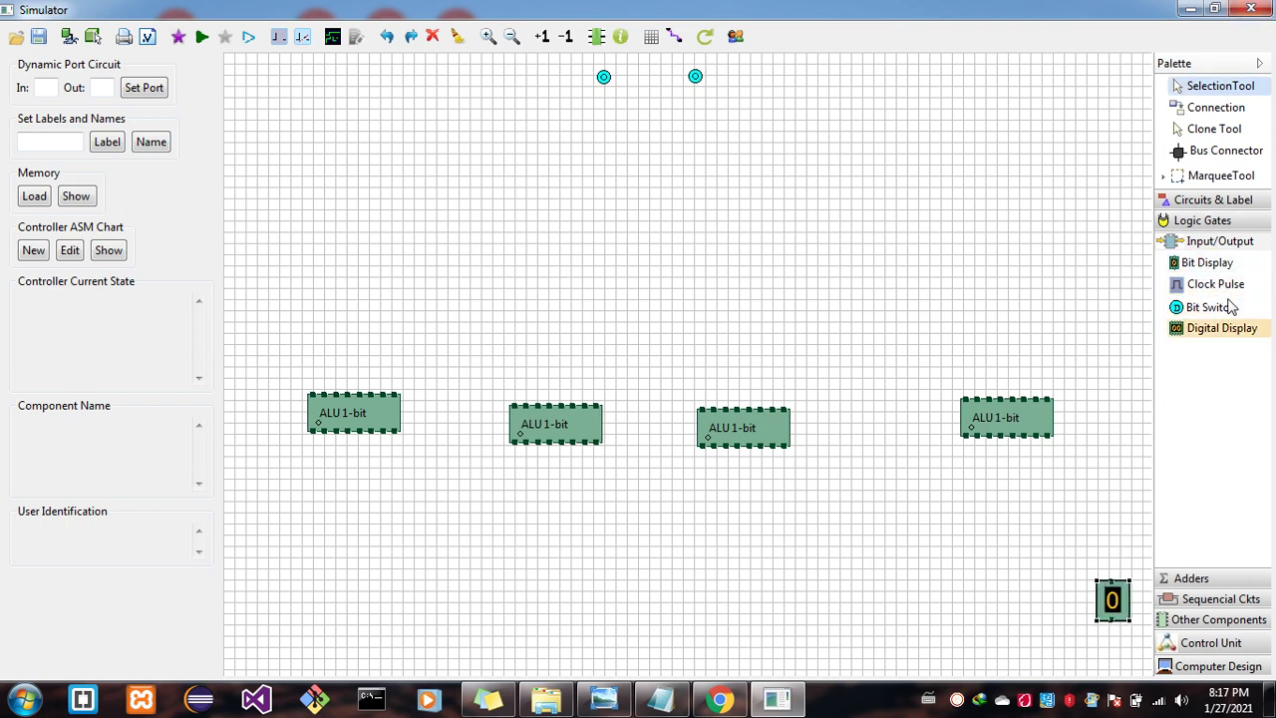
pyautogui.click(1220, 267)
pyautogui.click(1042, 614)
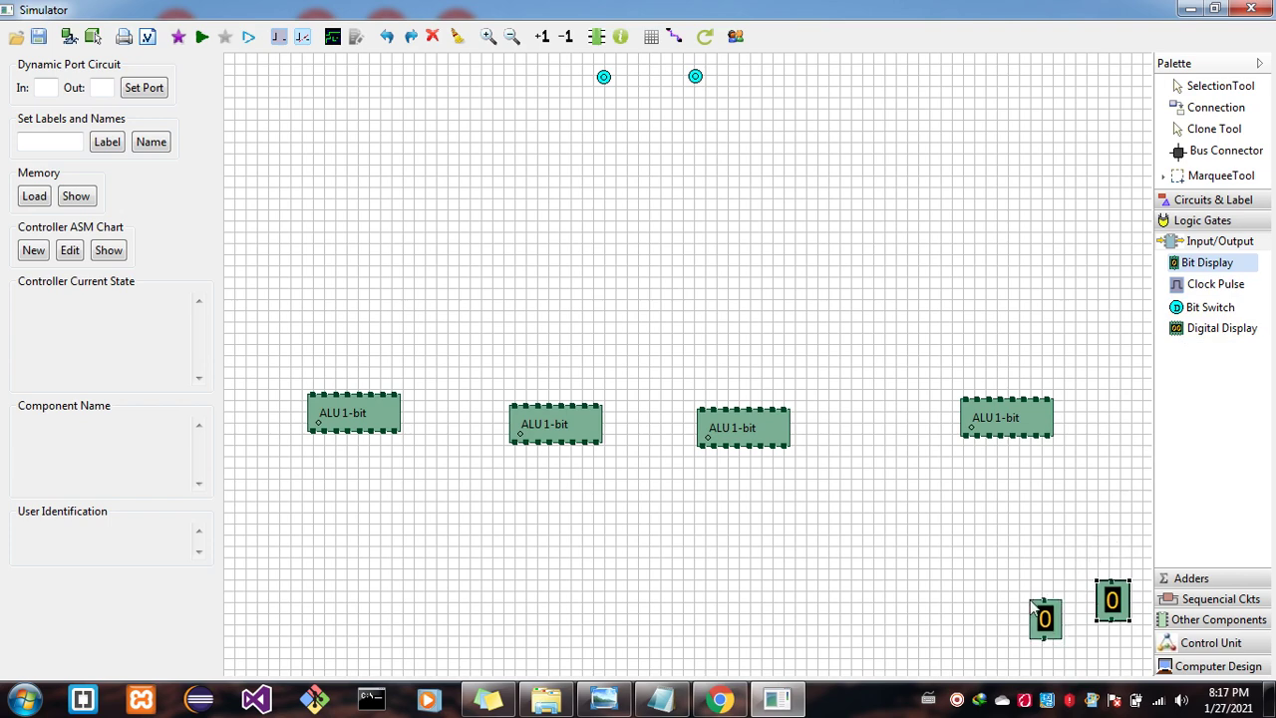
# Check the ALU outputs in the reference diagram and place one Bit Display below each of the other three ALUs
pyautogui.click(620, 702)
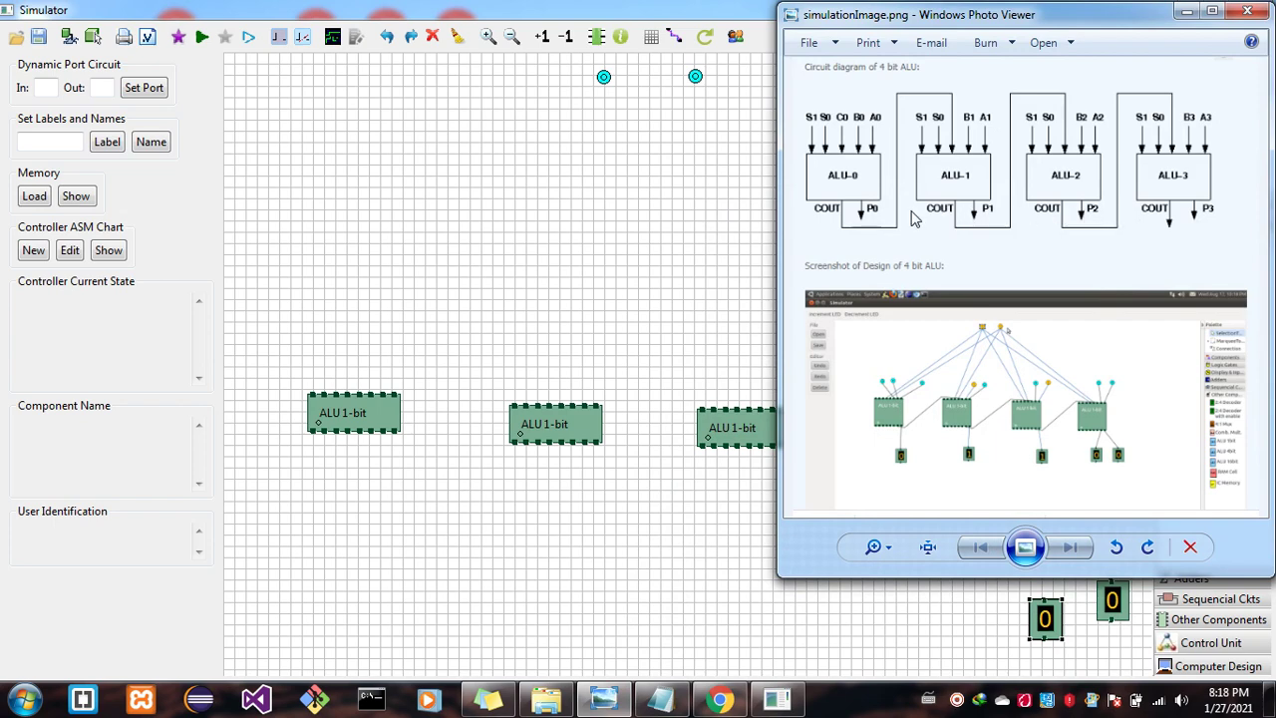
pyautogui.click(1185, 11)
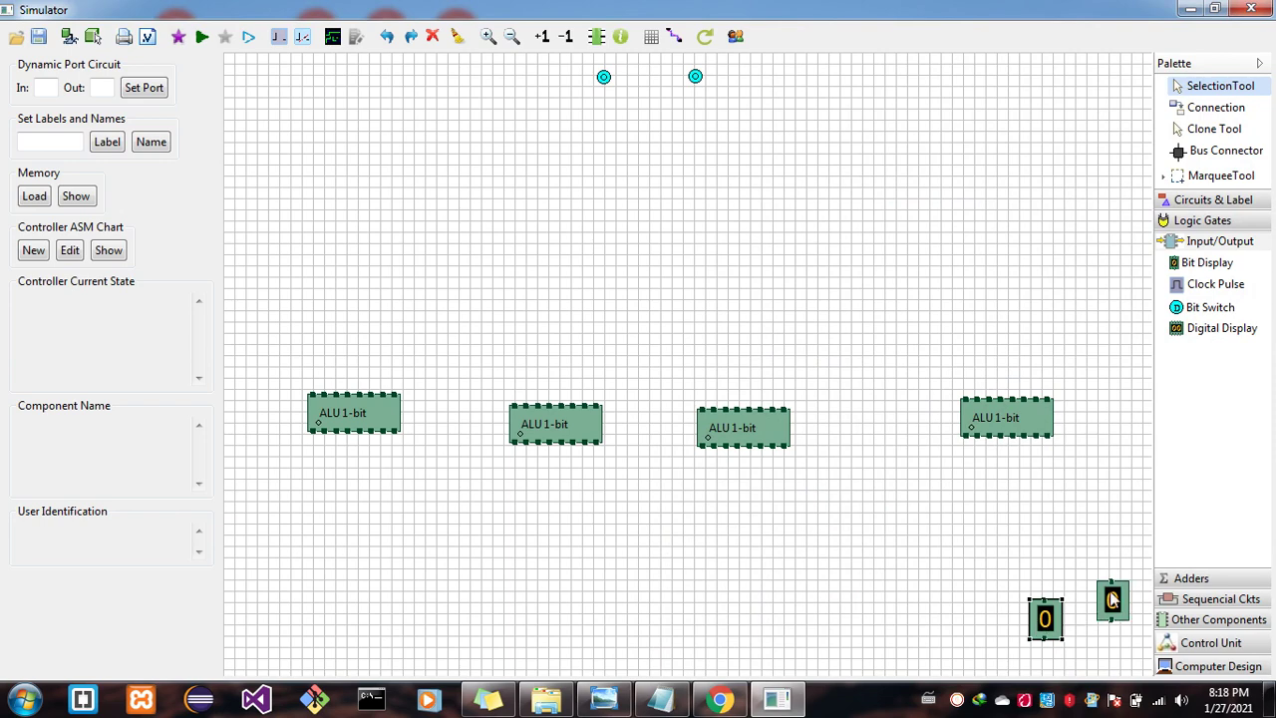
pyautogui.click(646, 703)
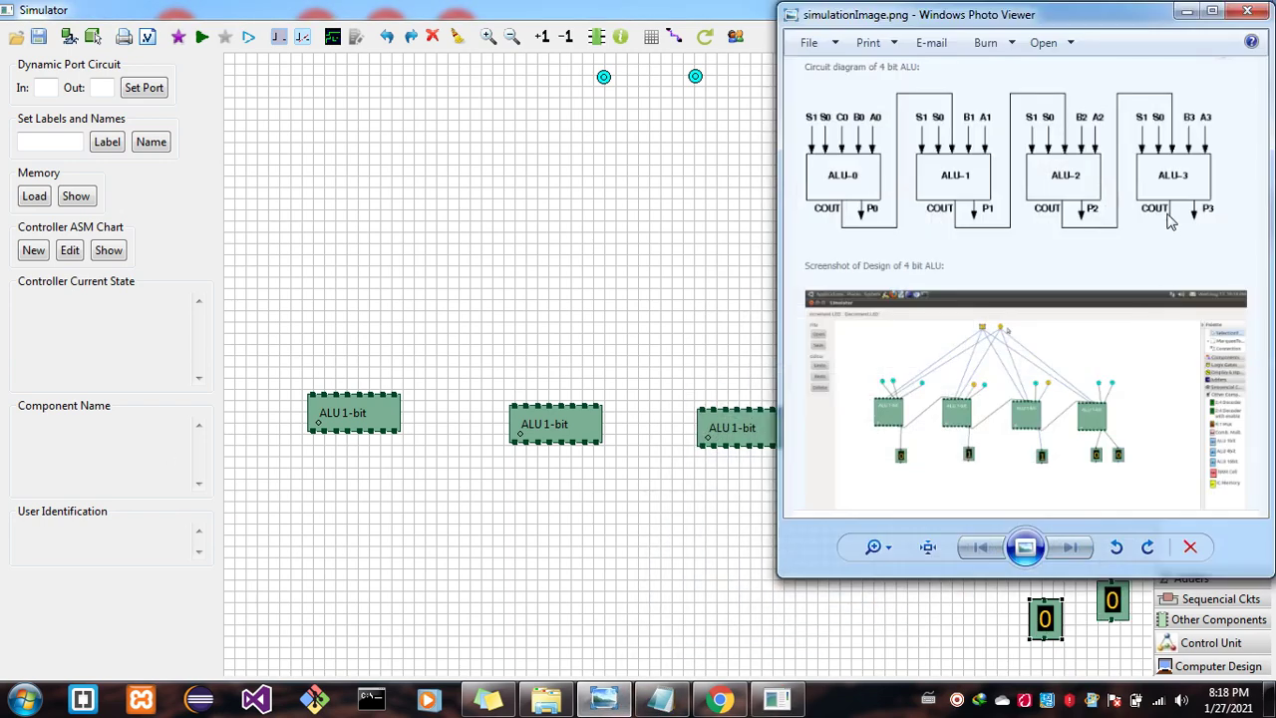
pyautogui.click(1183, 14)
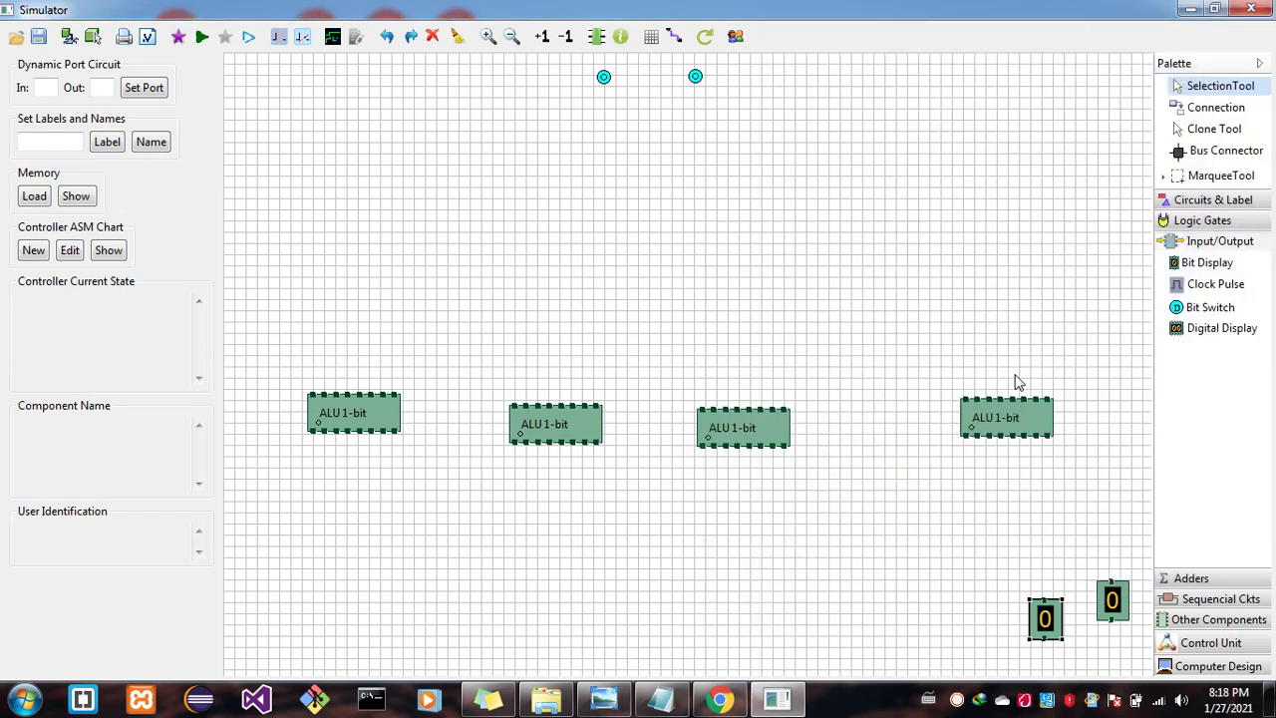
pyautogui.click(1201, 263)
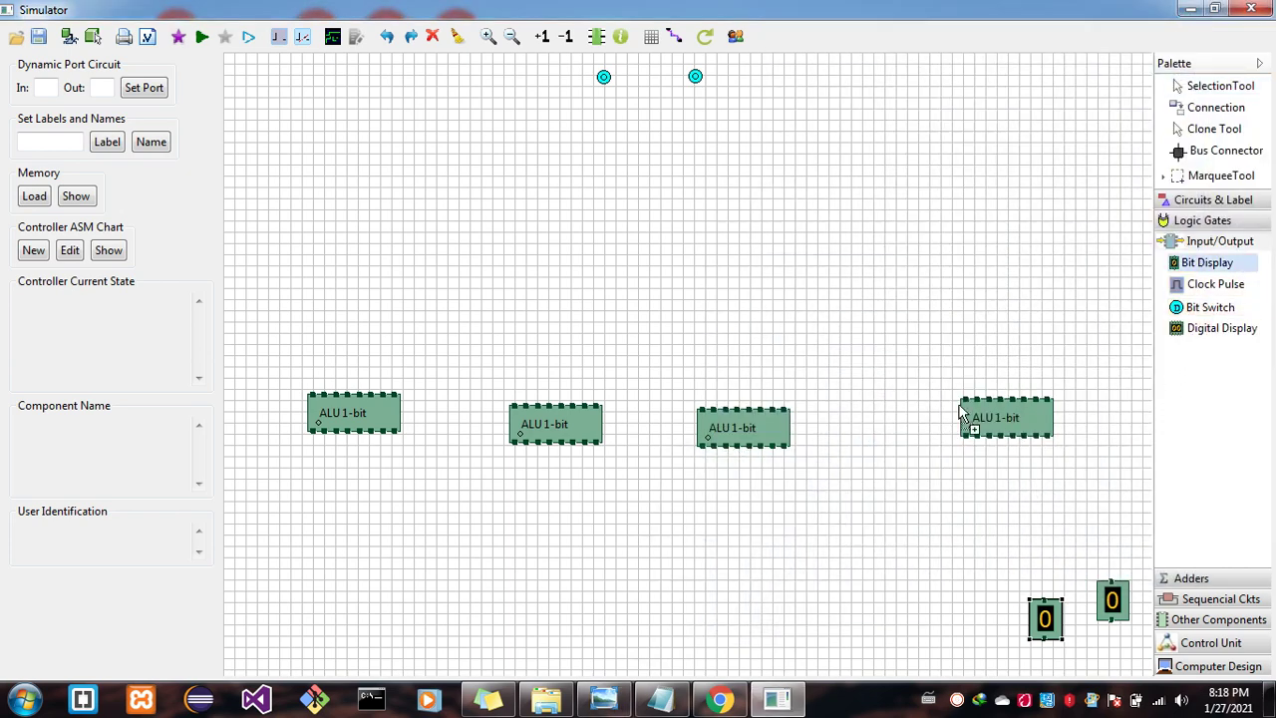
pyautogui.click(811, 588)
pyautogui.click(1201, 263)
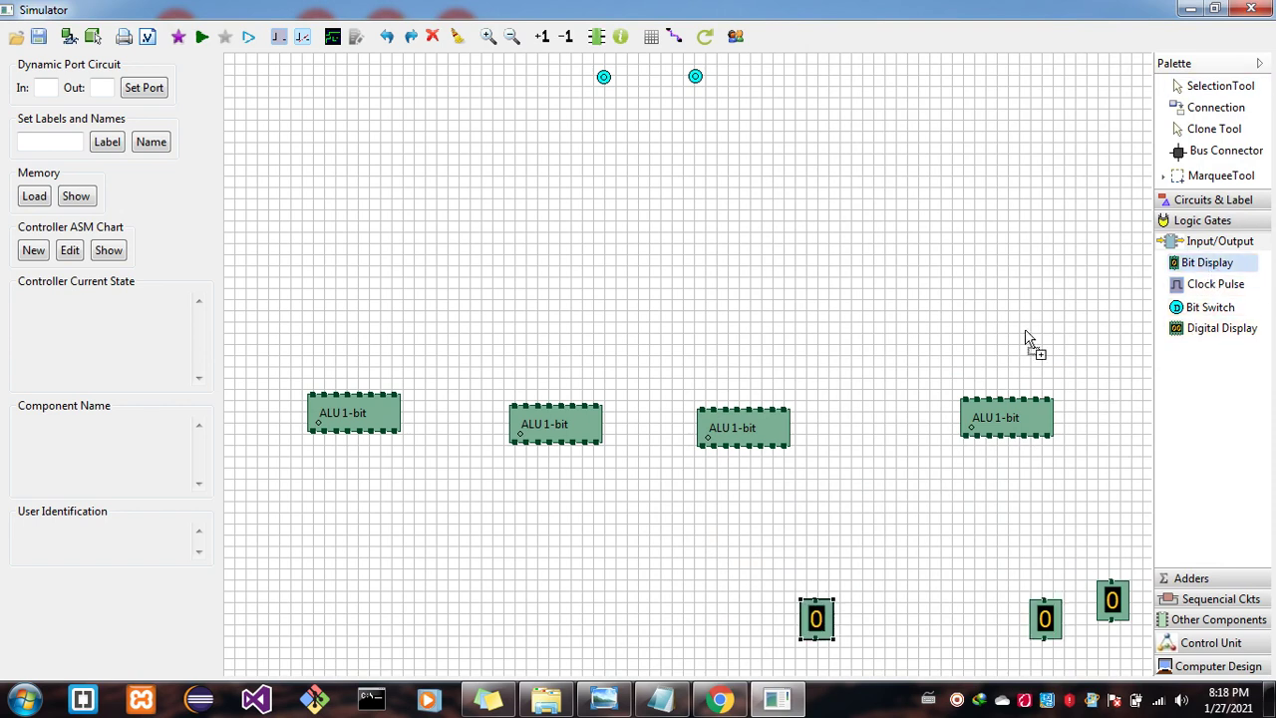
pyautogui.click(574, 590)
pyautogui.click(1202, 263)
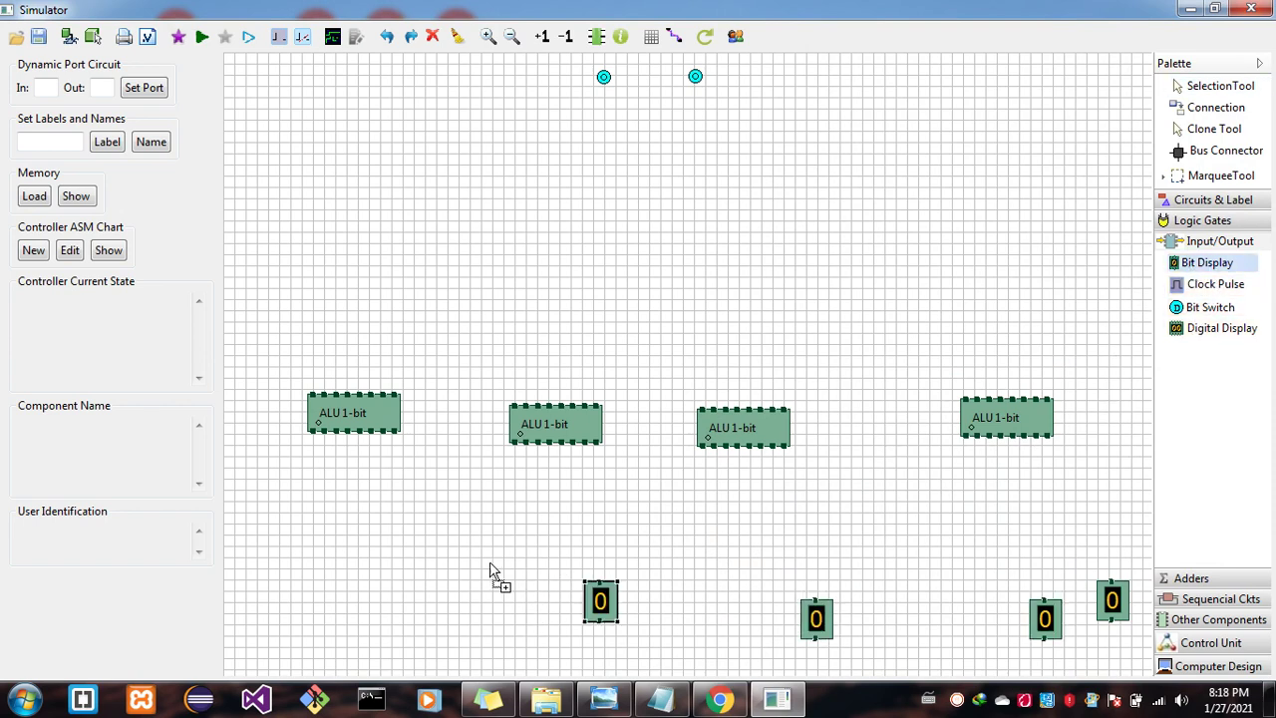
pyautogui.click(389, 596)
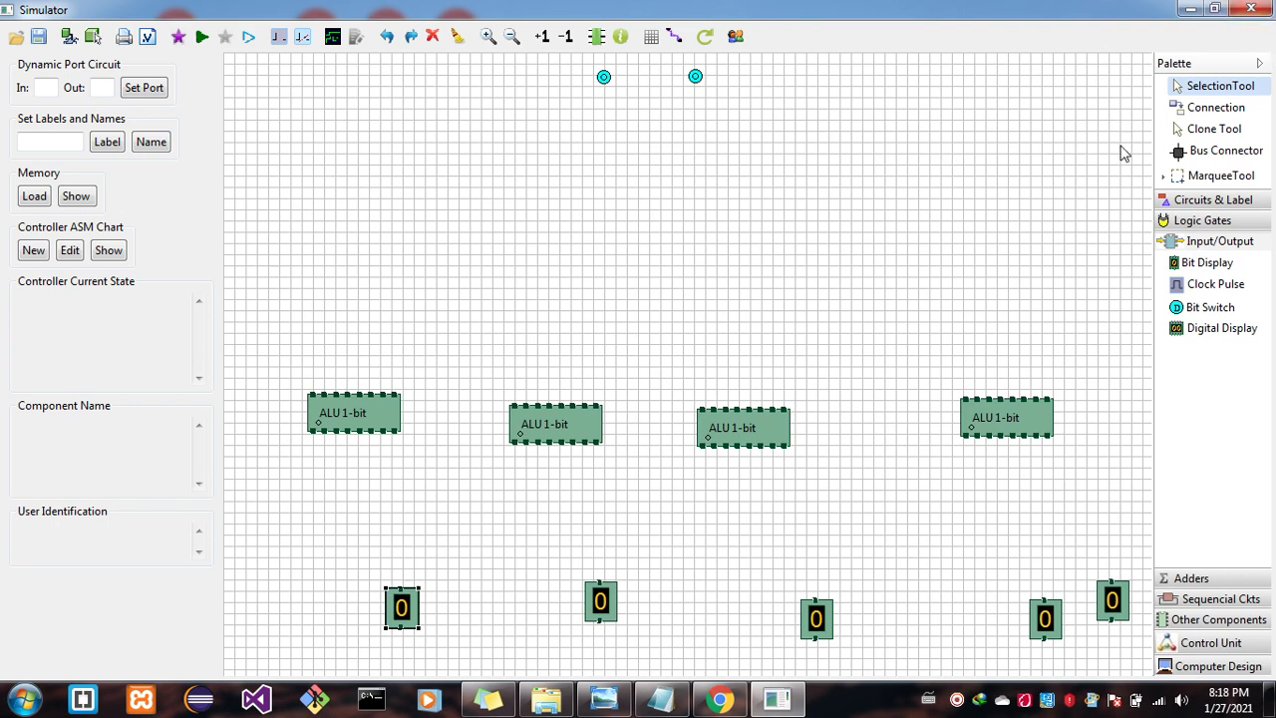
# Wire the rightmost ALU's last two lower terminals to the two displays beneath it, switching the connection type to straight lines
pyautogui.click(1212, 112)
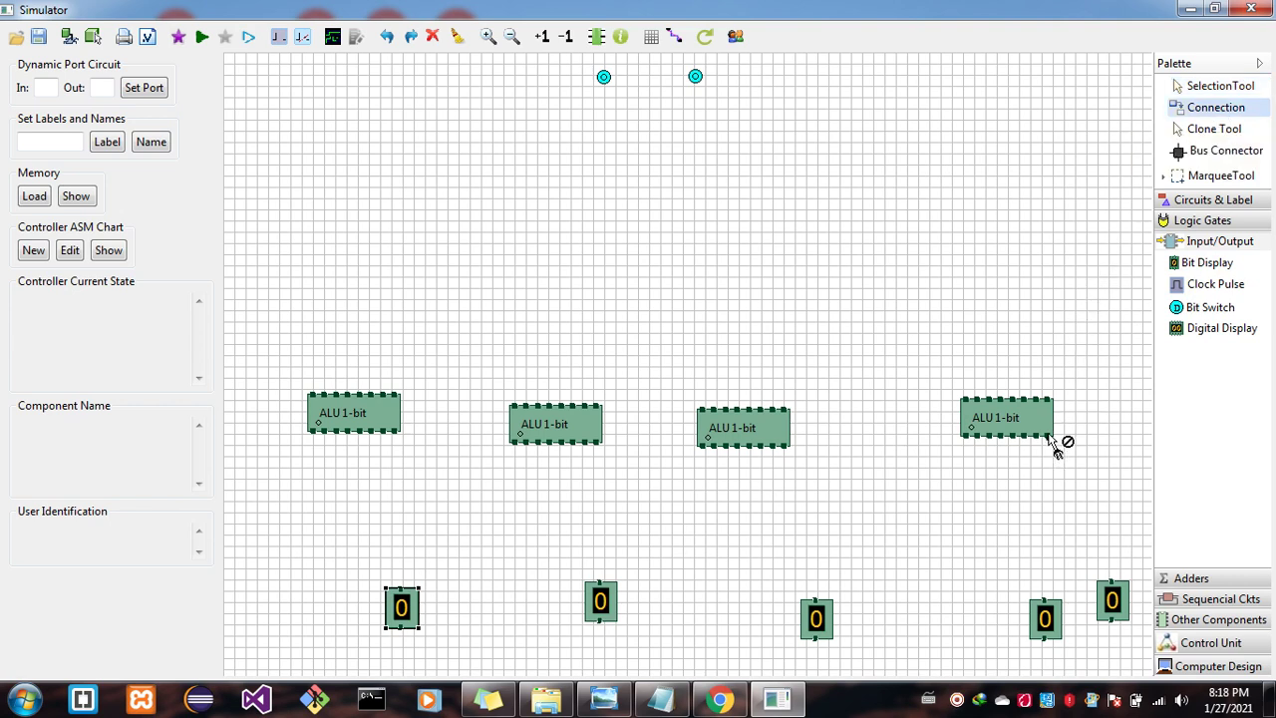
pyautogui.moveTo(1052, 443); pyautogui.dragTo(1114, 603)
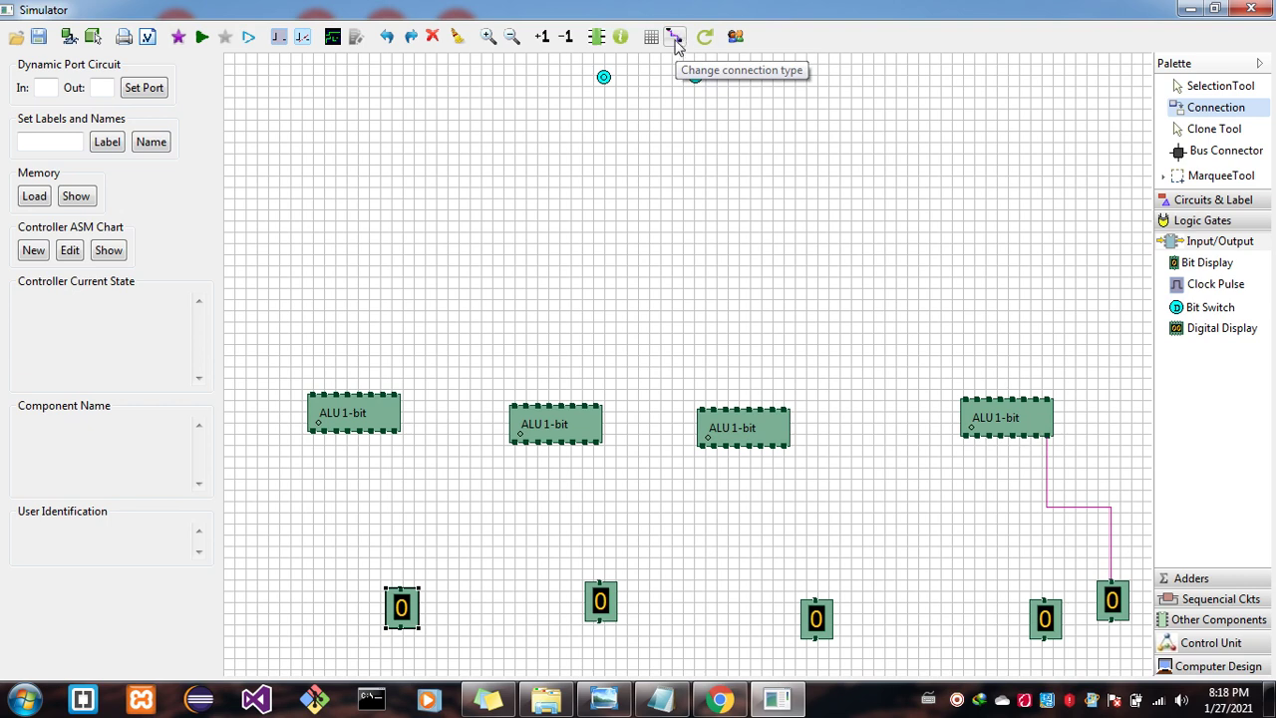
pyautogui.click(675, 40)
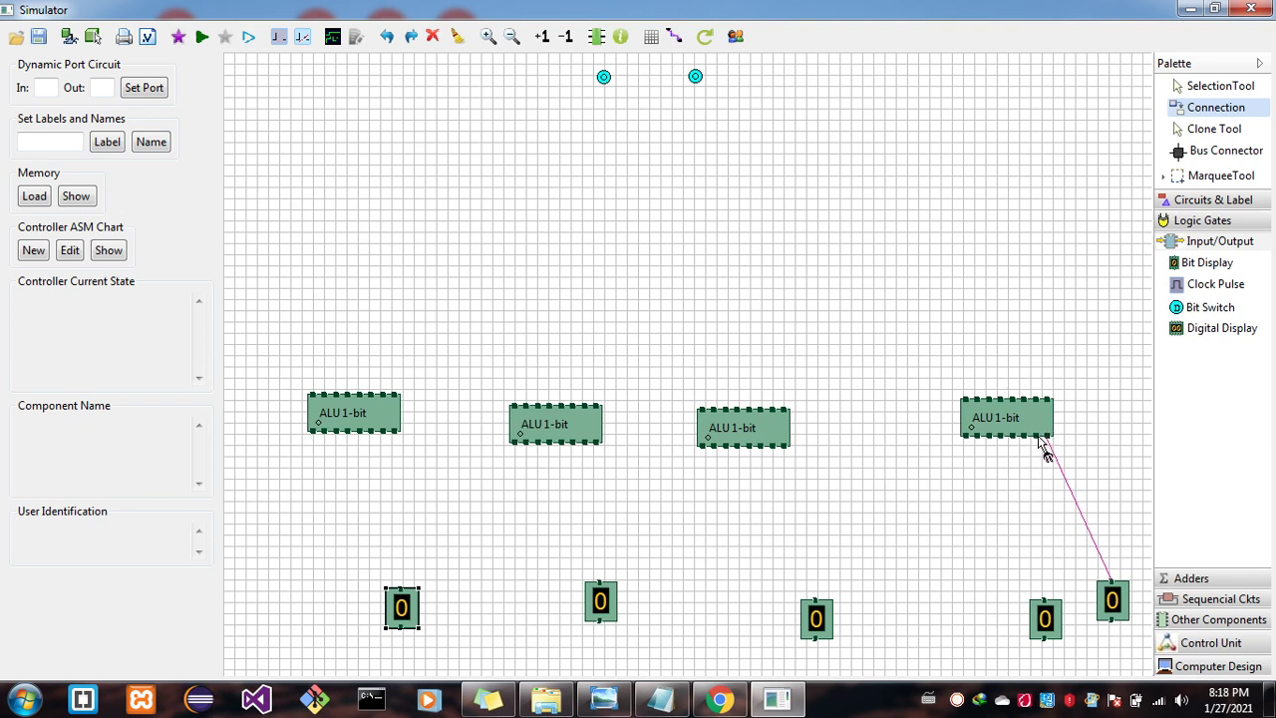
pyautogui.moveTo(1038, 439); pyautogui.dragTo(1048, 621)
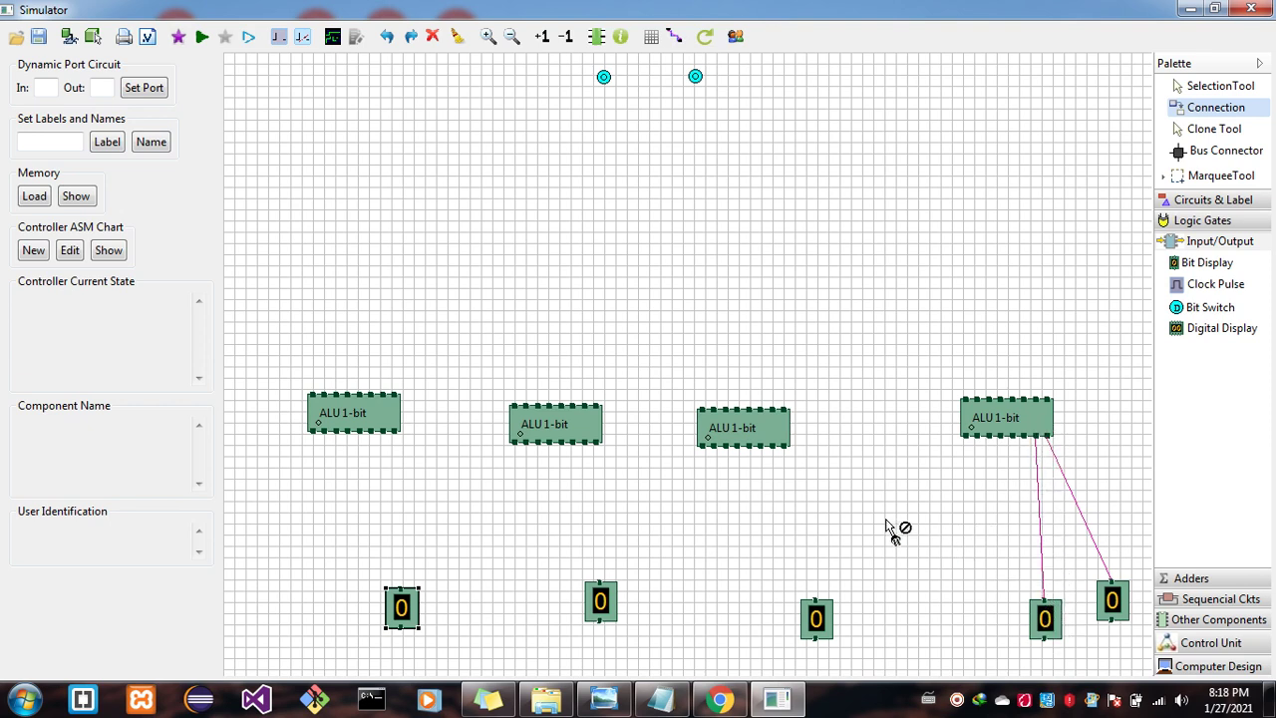
# Connect the last lower terminal of each of the other three ALUs to the Bit Display below it
pyautogui.moveTo(794, 445)
pyautogui.mouseDown()
pyautogui.moveTo(828, 595)
pyautogui.moveTo(817, 611)
pyautogui.mouseUp()
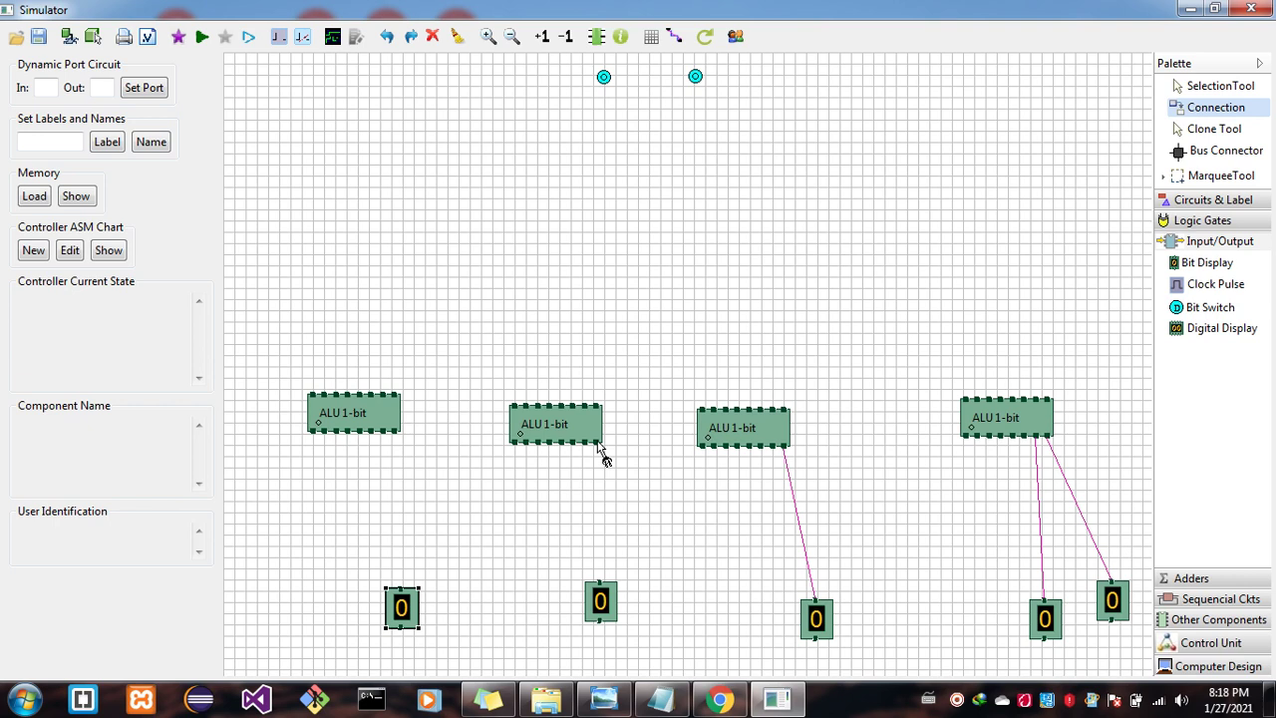
pyautogui.moveTo(597, 445); pyautogui.dragTo(599, 590)
pyautogui.moveTo(397, 437)
pyautogui.mouseDown()
pyautogui.moveTo(422, 562)
pyautogui.moveTo(415, 636)
pyautogui.mouseUp()
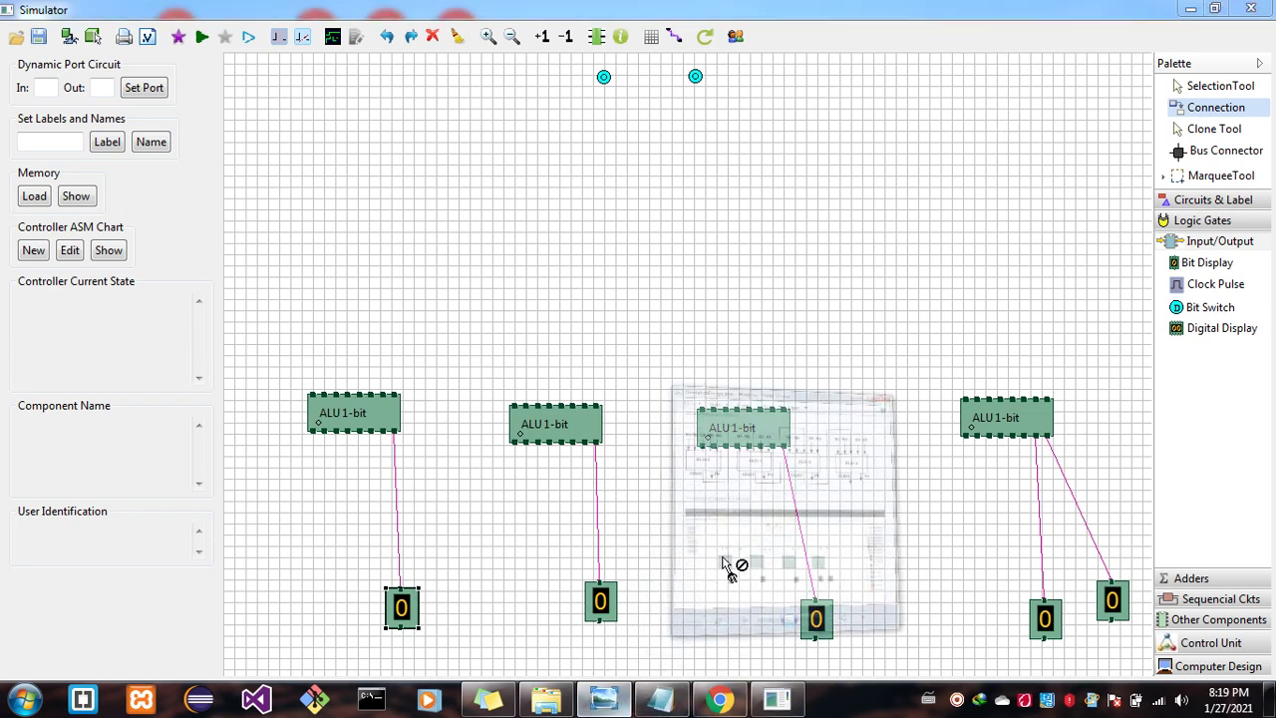
# Check how each carry-out connects to the following ALU in the 4-bit ALU reference diagram
pyautogui.click(734, 564)
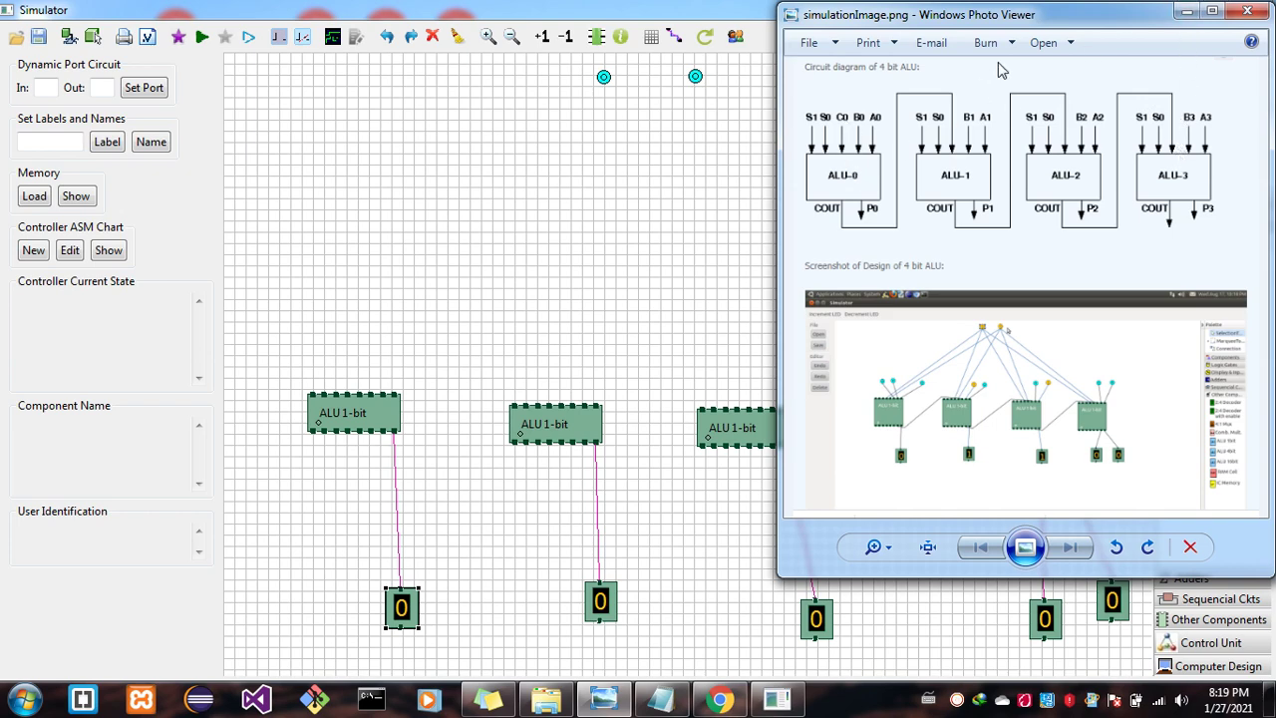
pyautogui.click(1186, 11)
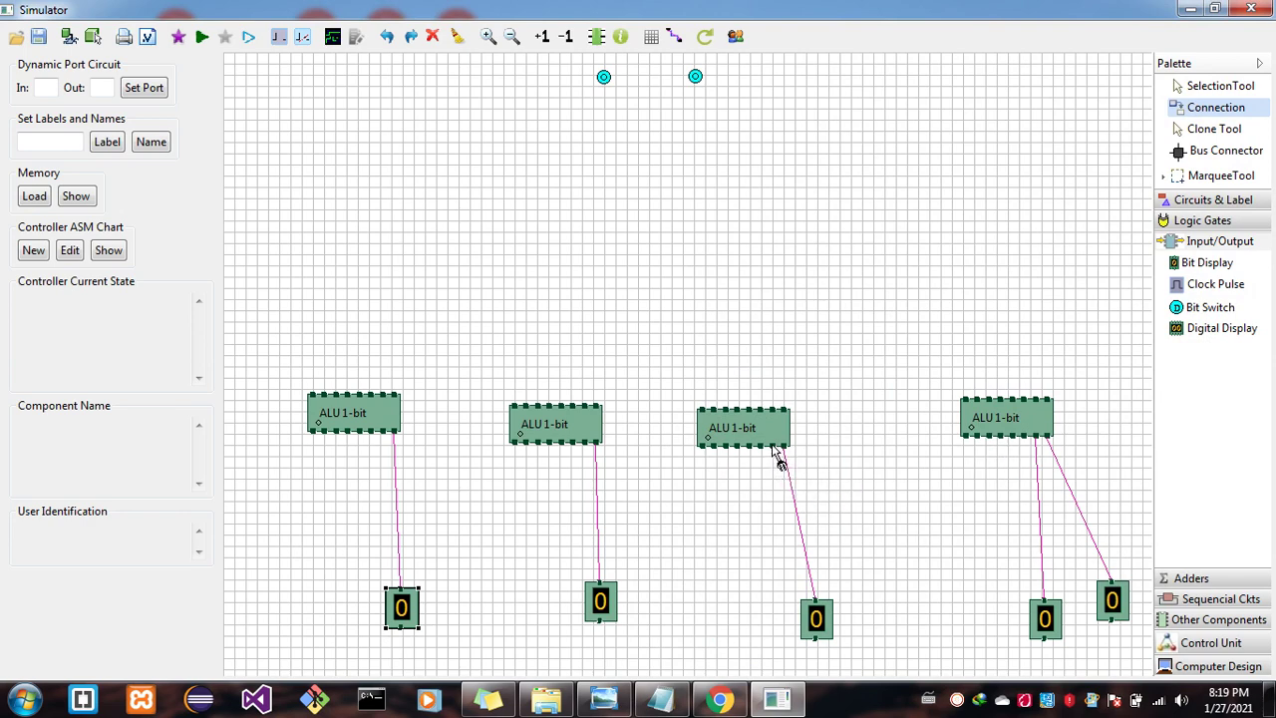
# Connect the second-to-last lower terminal of each of the first three ALUs to the sixth upper terminal of the following ALU
pyautogui.moveTo(775, 449)
pyautogui.mouseDown()
pyautogui.moveTo(784, 478)
pyautogui.moveTo(831, 494)
pyautogui.moveTo(876, 483)
pyautogui.moveTo(994, 368)
pyautogui.moveTo(1050, 379)
pyautogui.moveTo(1048, 402)
pyautogui.moveTo(1022, 397)
pyautogui.mouseUp()
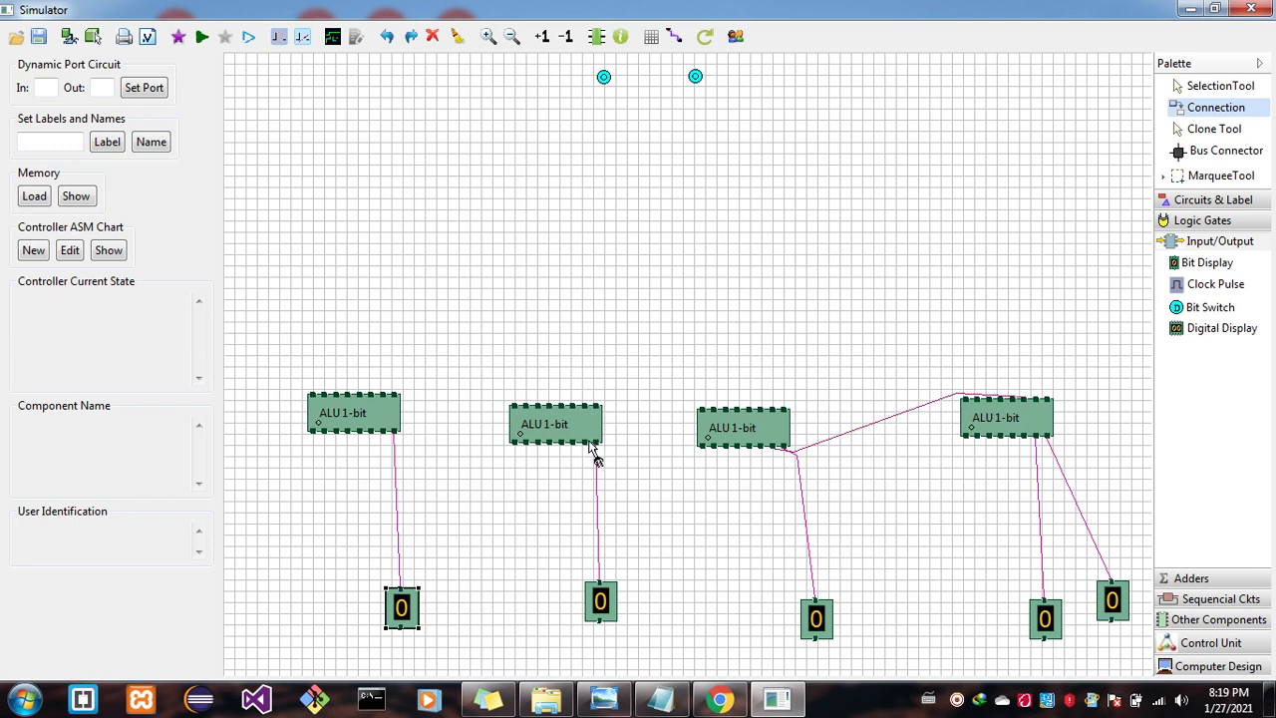
pyautogui.moveTo(585, 448); pyautogui.dragTo(762, 417)
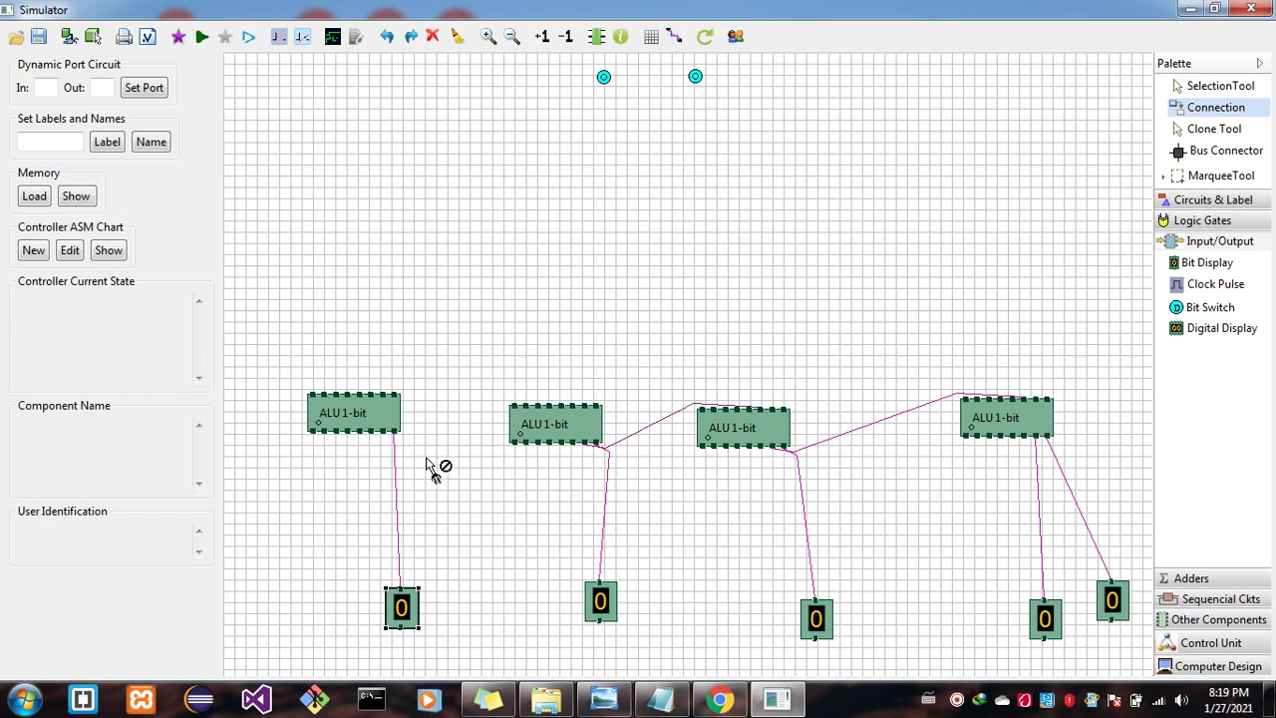
pyautogui.moveTo(387, 436); pyautogui.dragTo(584, 424)
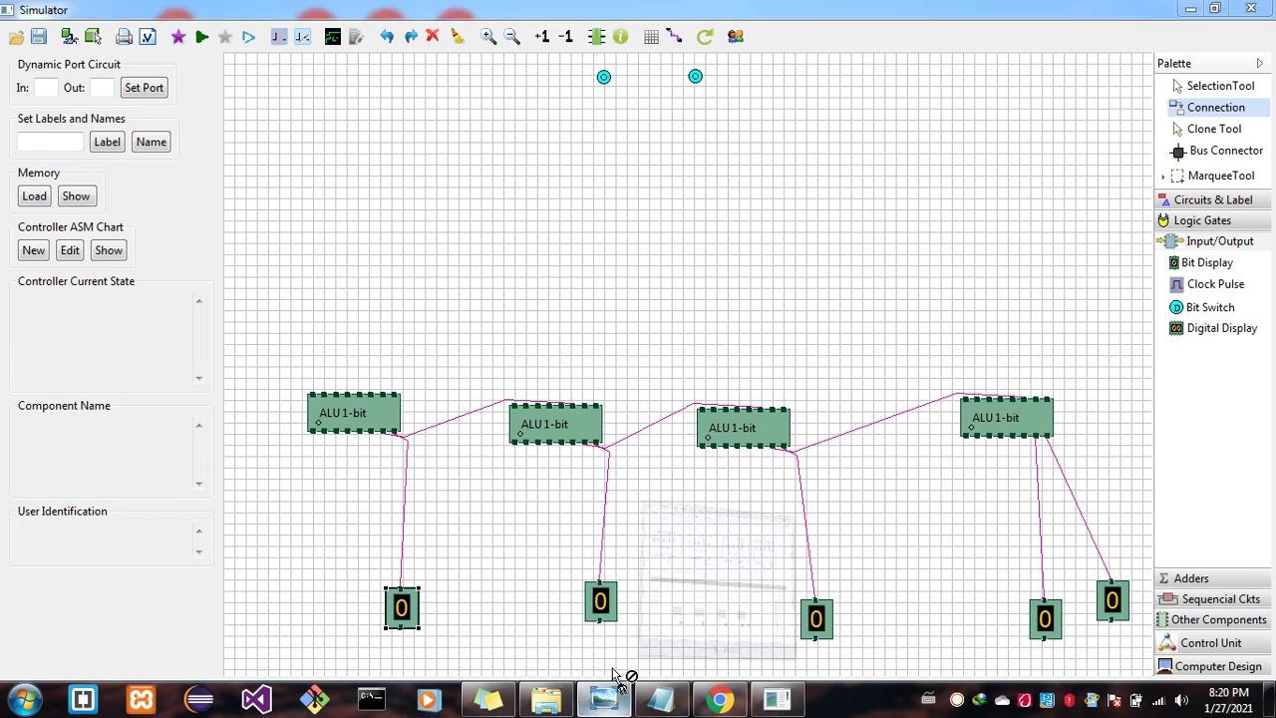
# Check the select inputs in the reference diagram and wire the right-hand upper Bit Switch to the fifth upper terminal of all four ALUs
pyautogui.click(603, 698)
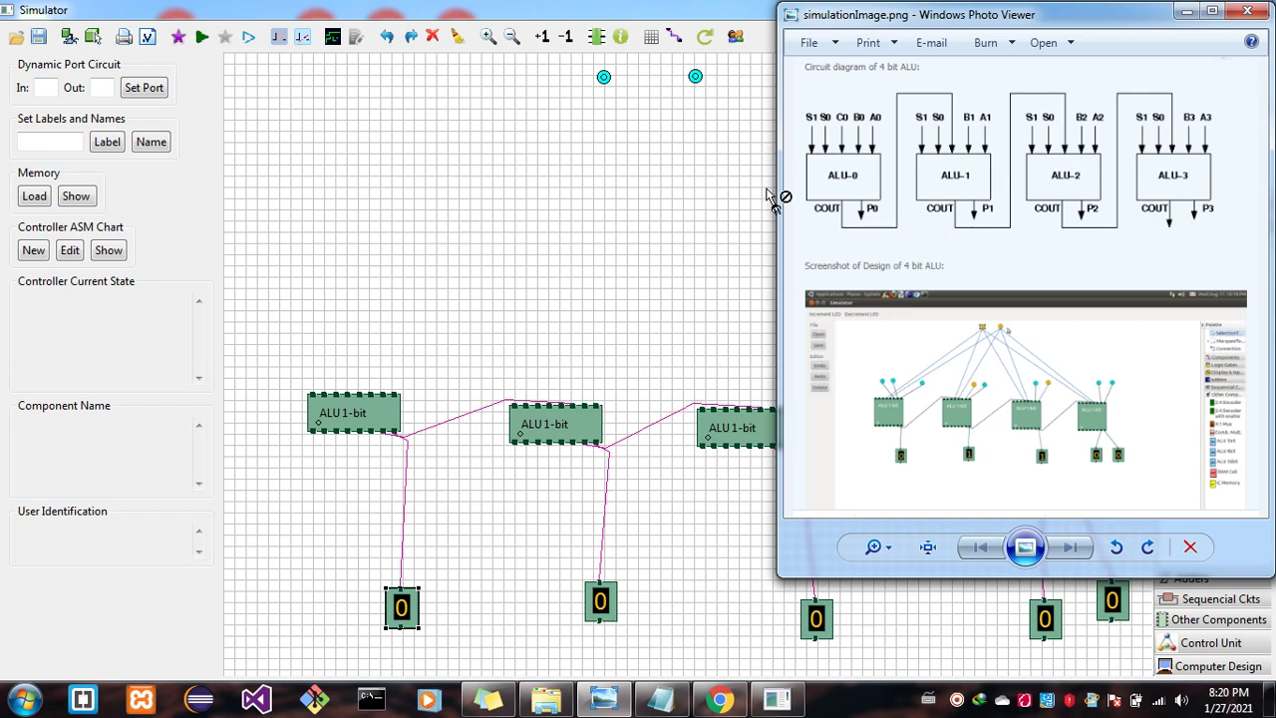
pyautogui.click(1187, 12)
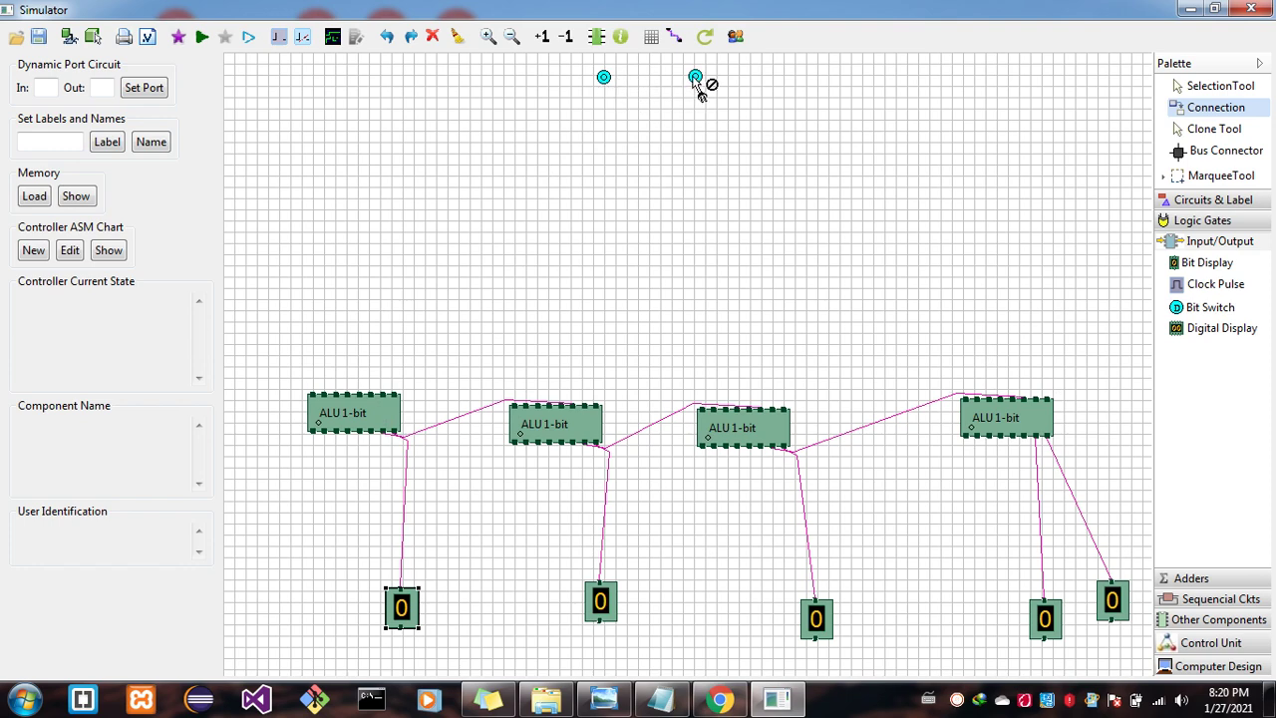
pyautogui.moveTo(695, 79); pyautogui.dragTo(360, 401)
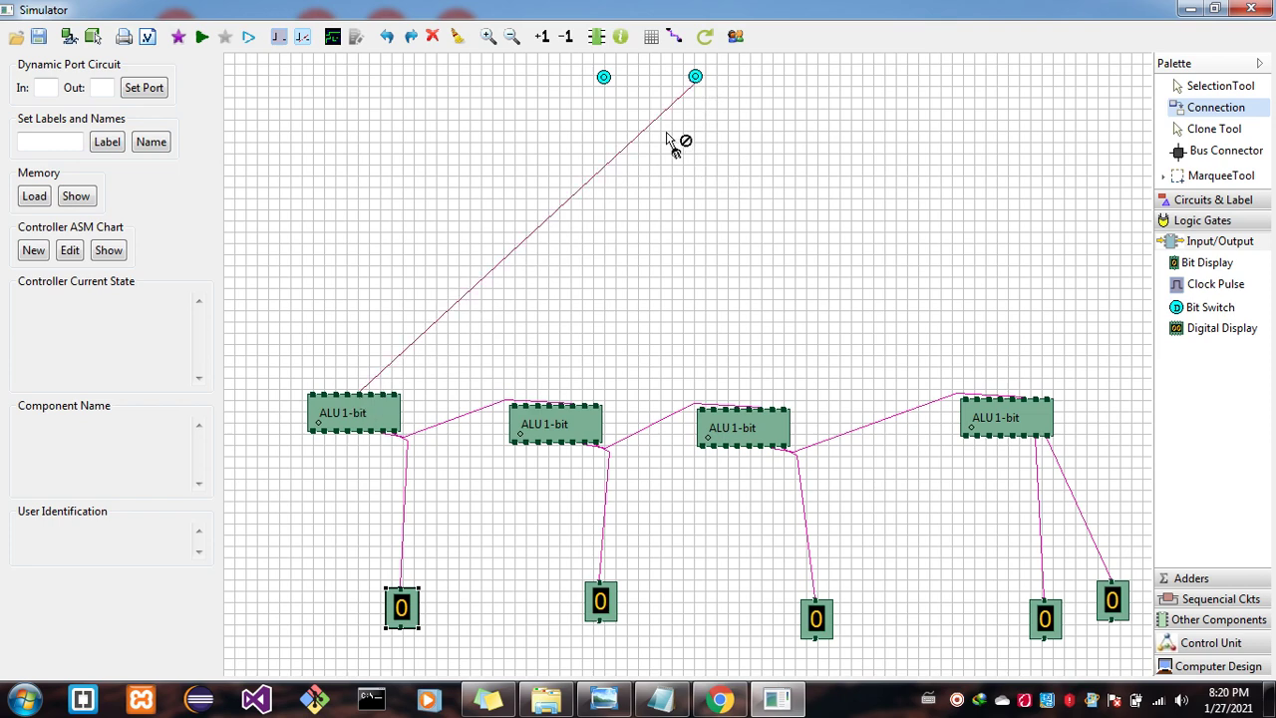
pyautogui.moveTo(694, 77); pyautogui.dragTo(566, 411)
pyautogui.moveTo(695, 78); pyautogui.dragTo(577, 422)
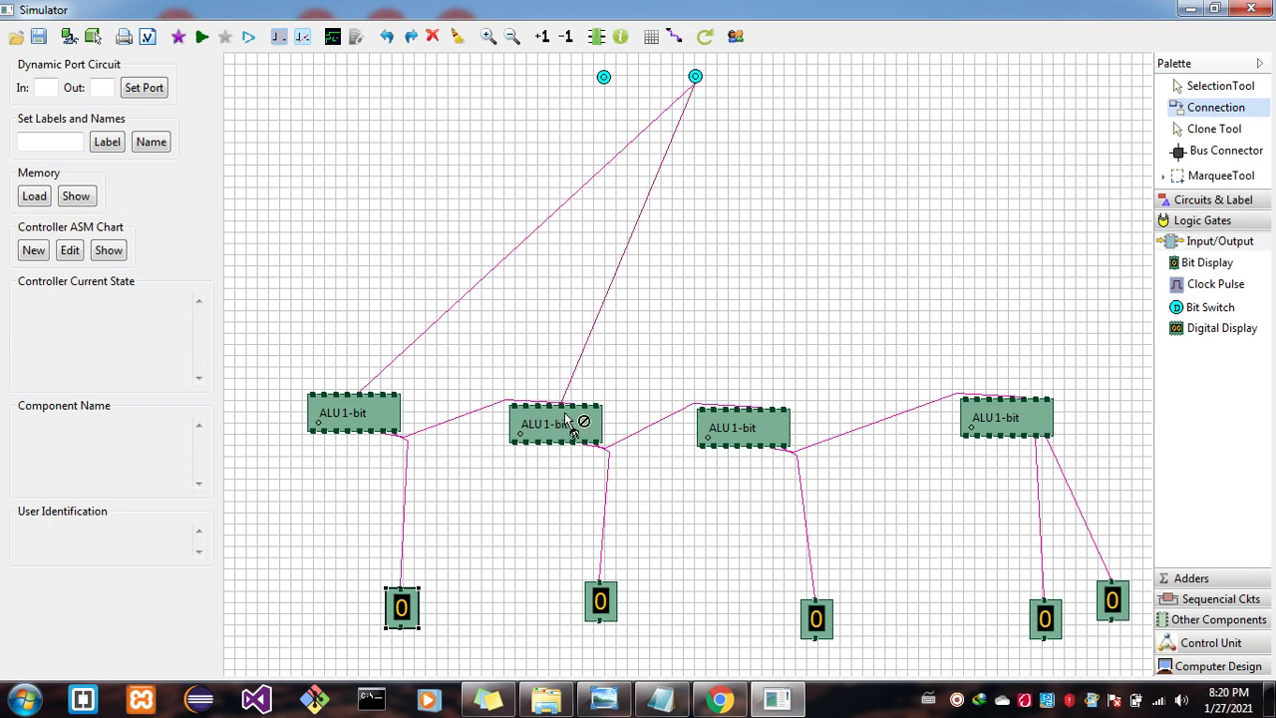
pyautogui.moveTo(698, 82); pyautogui.dragTo(754, 422)
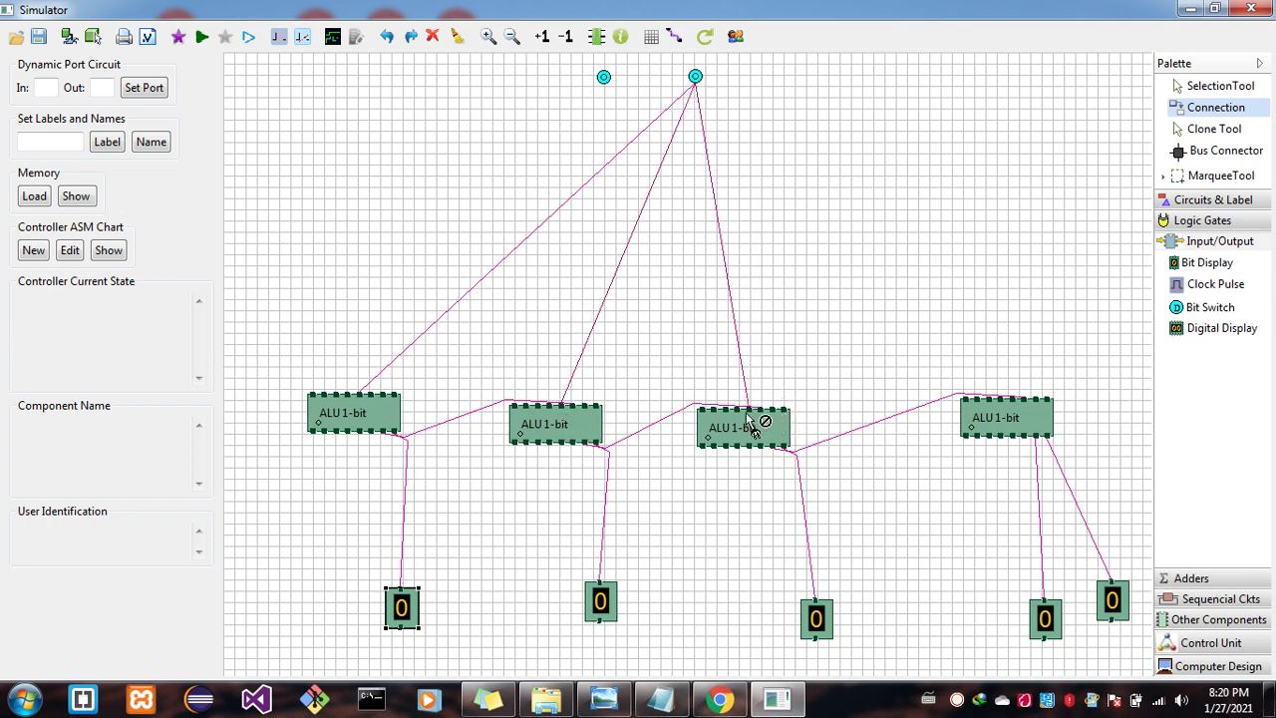
pyautogui.moveTo(695, 88); pyautogui.dragTo(1026, 409)
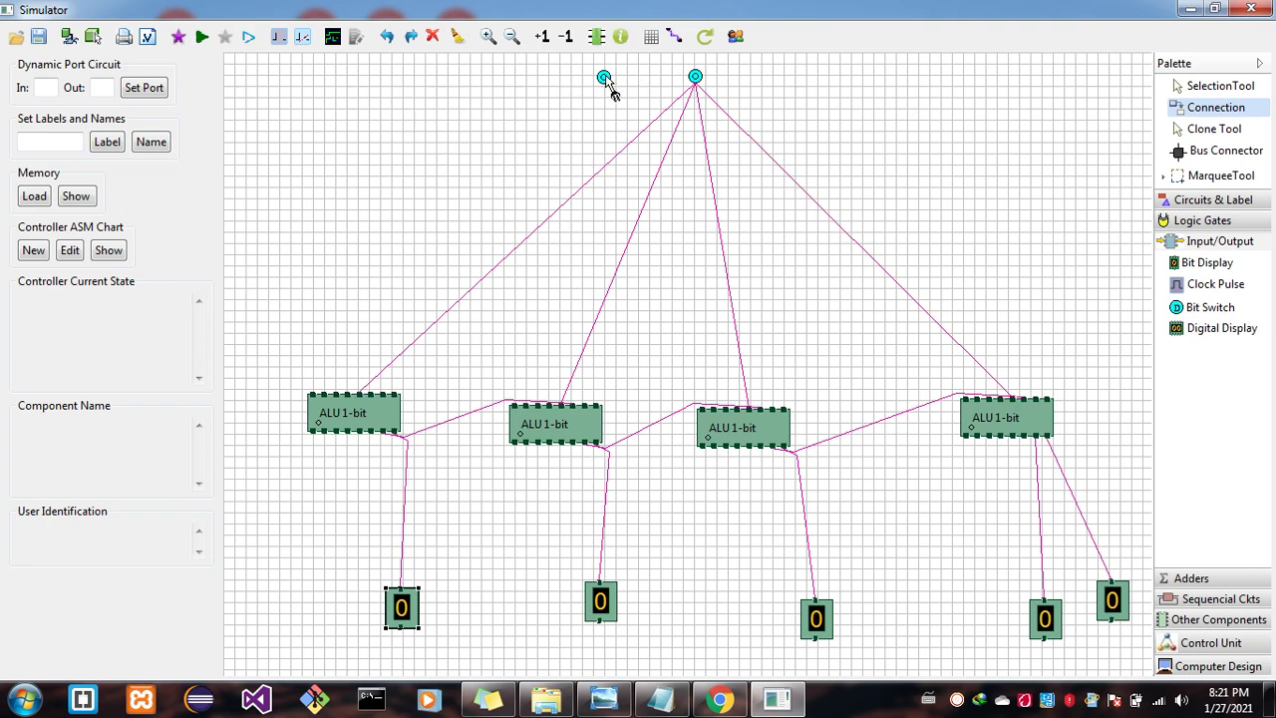
# Wire the left-hand upper Bit Switch to the fourth upper terminal of each of the four ALUs
pyautogui.moveTo(605, 79); pyautogui.dragTo(346, 396)
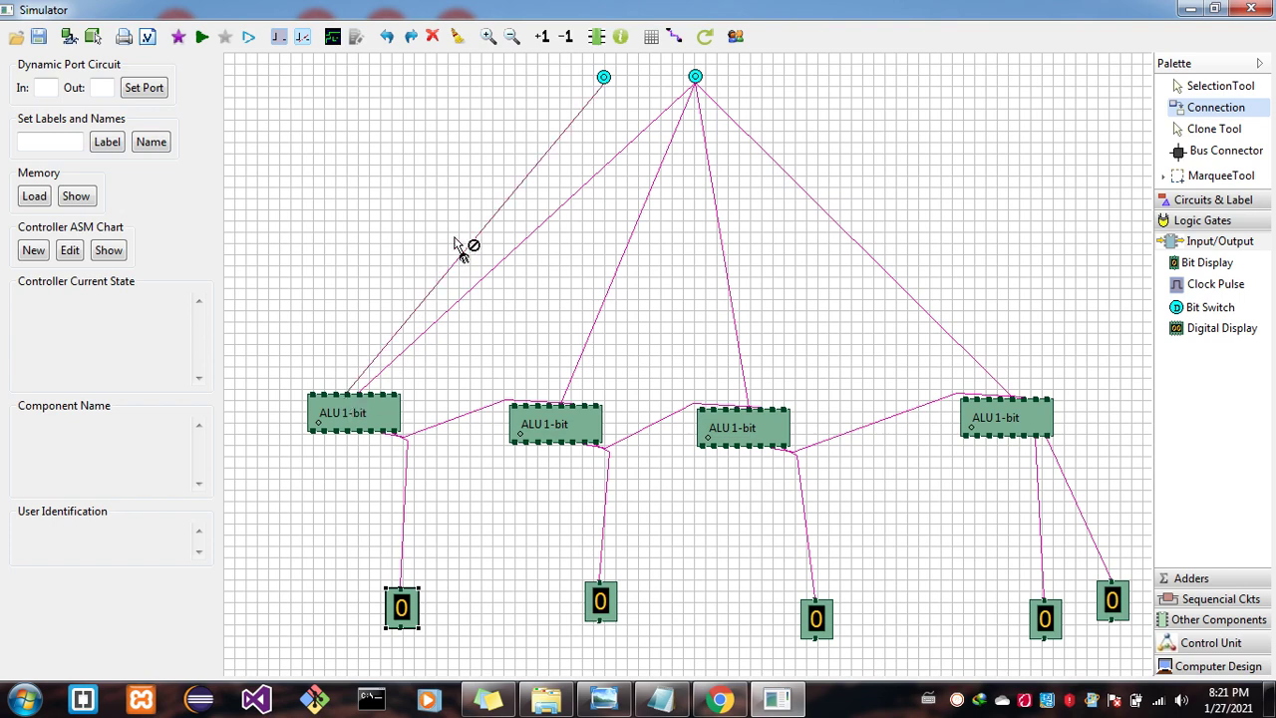
pyautogui.moveTo(603, 80); pyautogui.dragTo(552, 419)
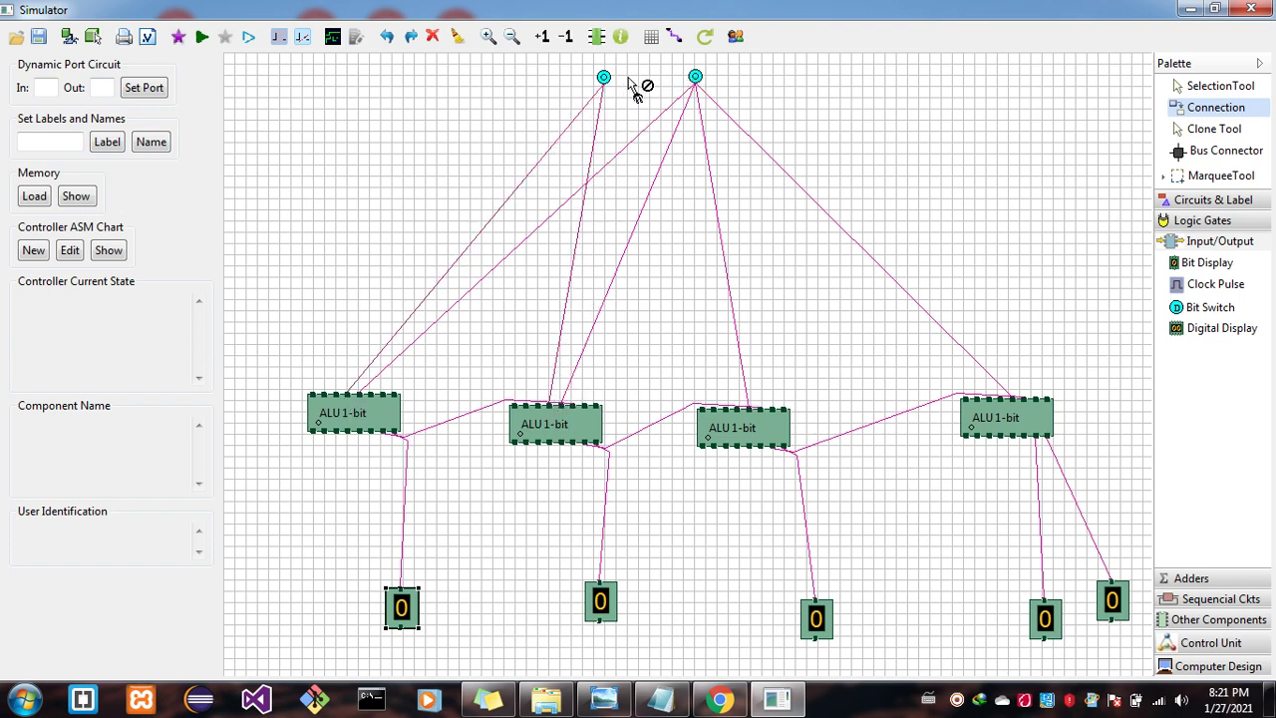
pyautogui.moveTo(604, 84); pyautogui.dragTo(741, 419)
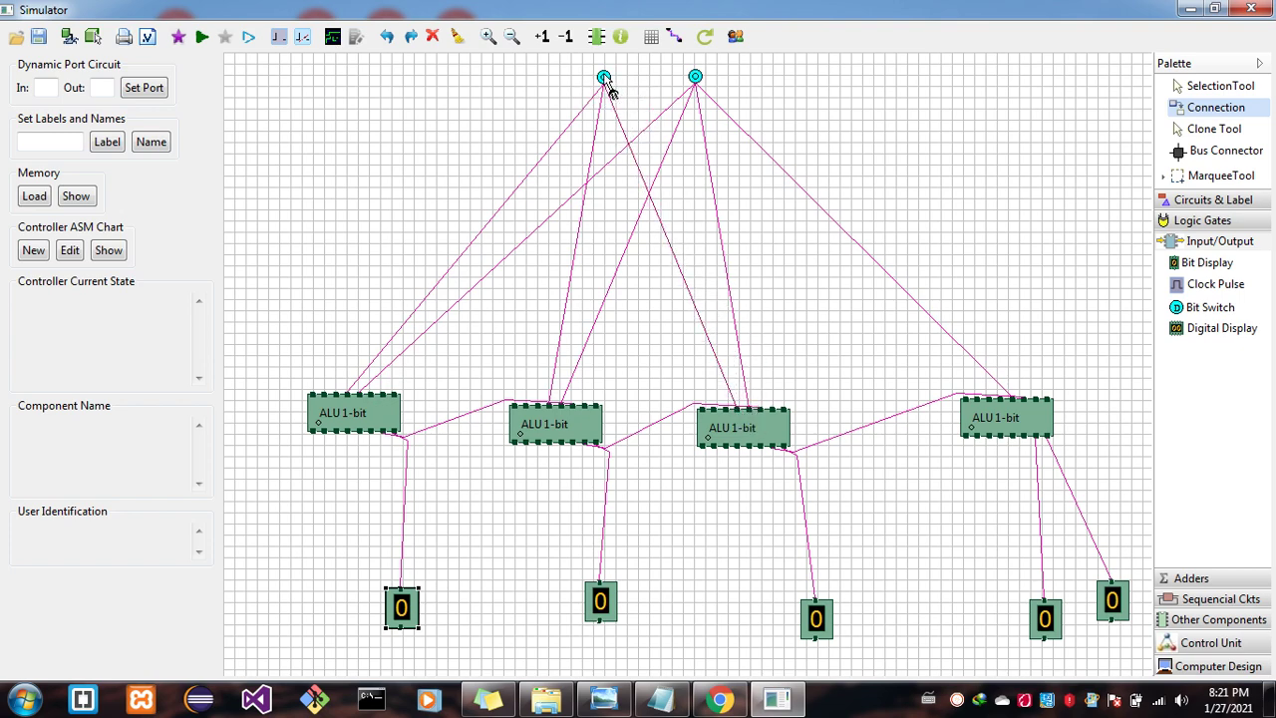
pyautogui.moveTo(604, 84); pyautogui.dragTo(1001, 409)
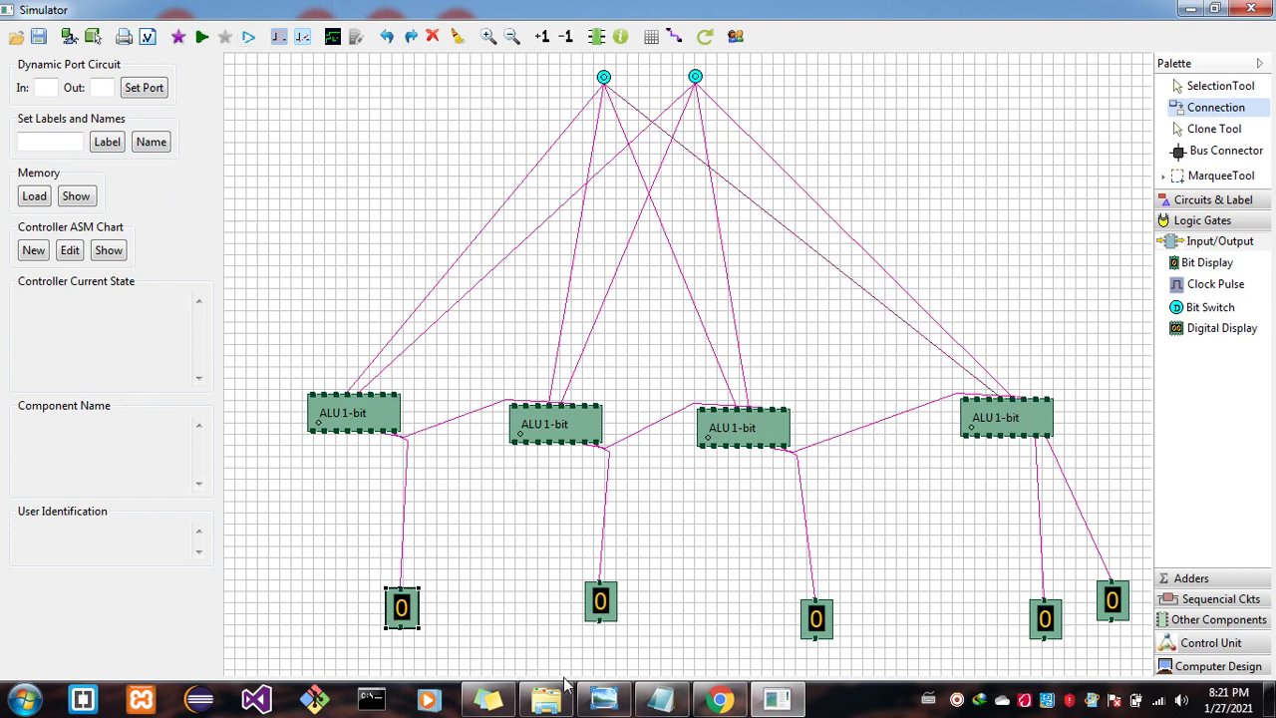
# Check the data inputs in the reference diagram and place three Bit Switches above the leftmost ALU and two above each other ALU
pyautogui.click(658, 701)
pyautogui.click(658, 701)
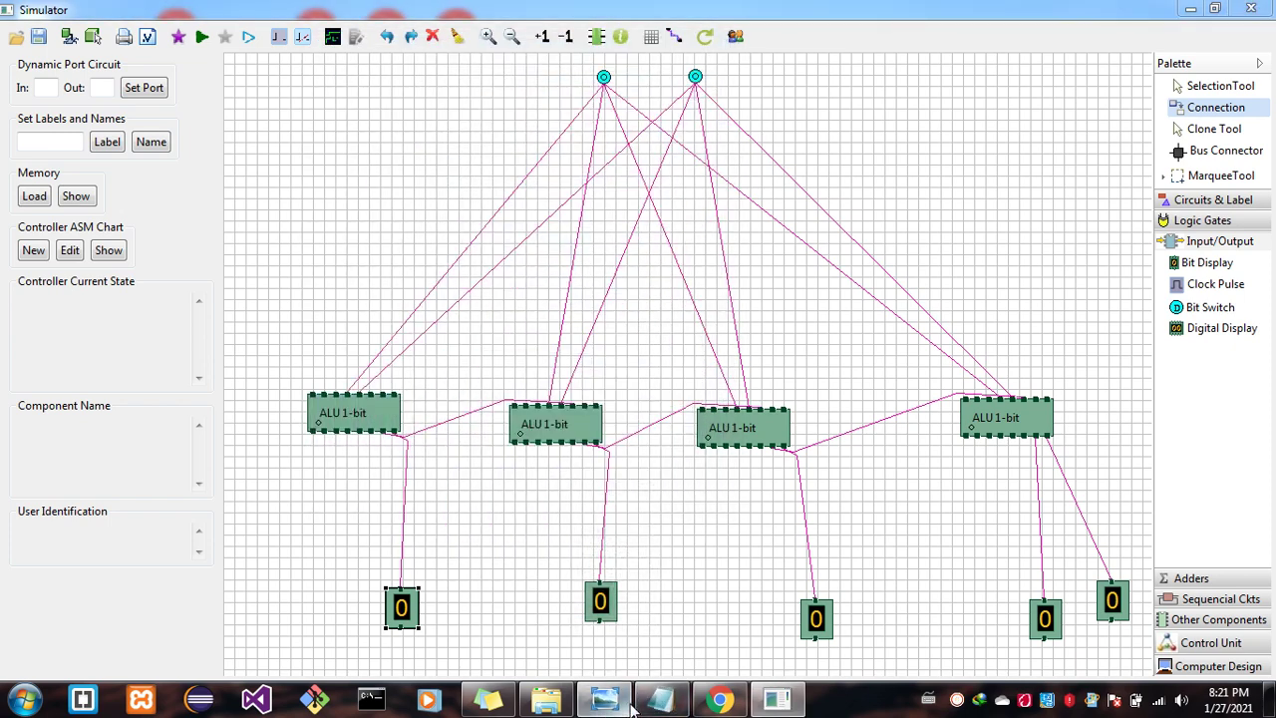
pyautogui.click(603, 701)
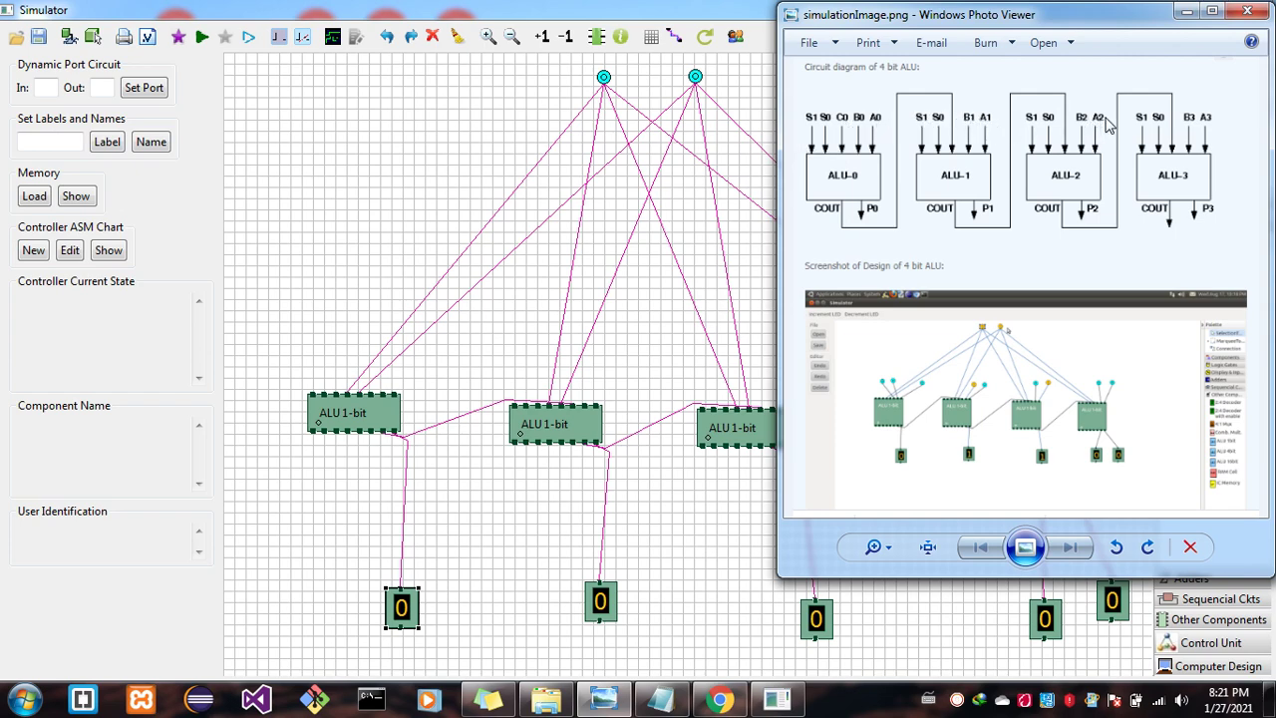
pyautogui.click(1189, 10)
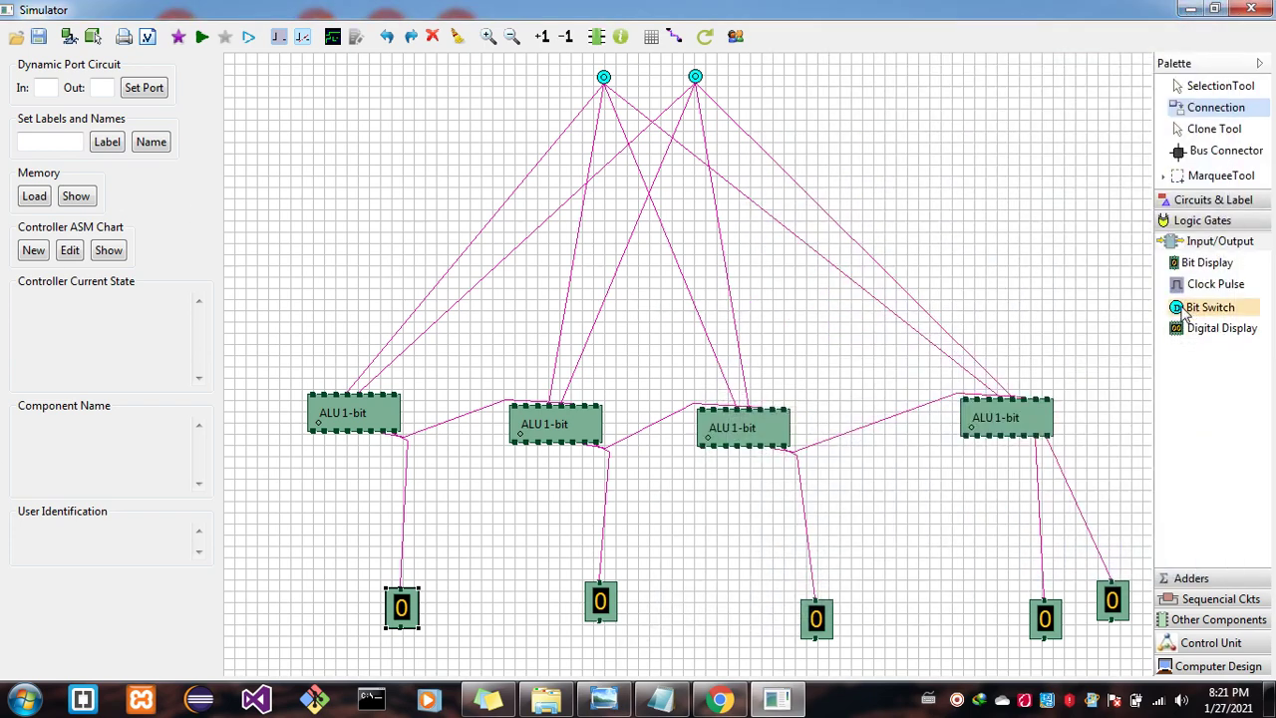
pyautogui.moveTo(1184, 316); pyautogui.dragTo(1067, 345)
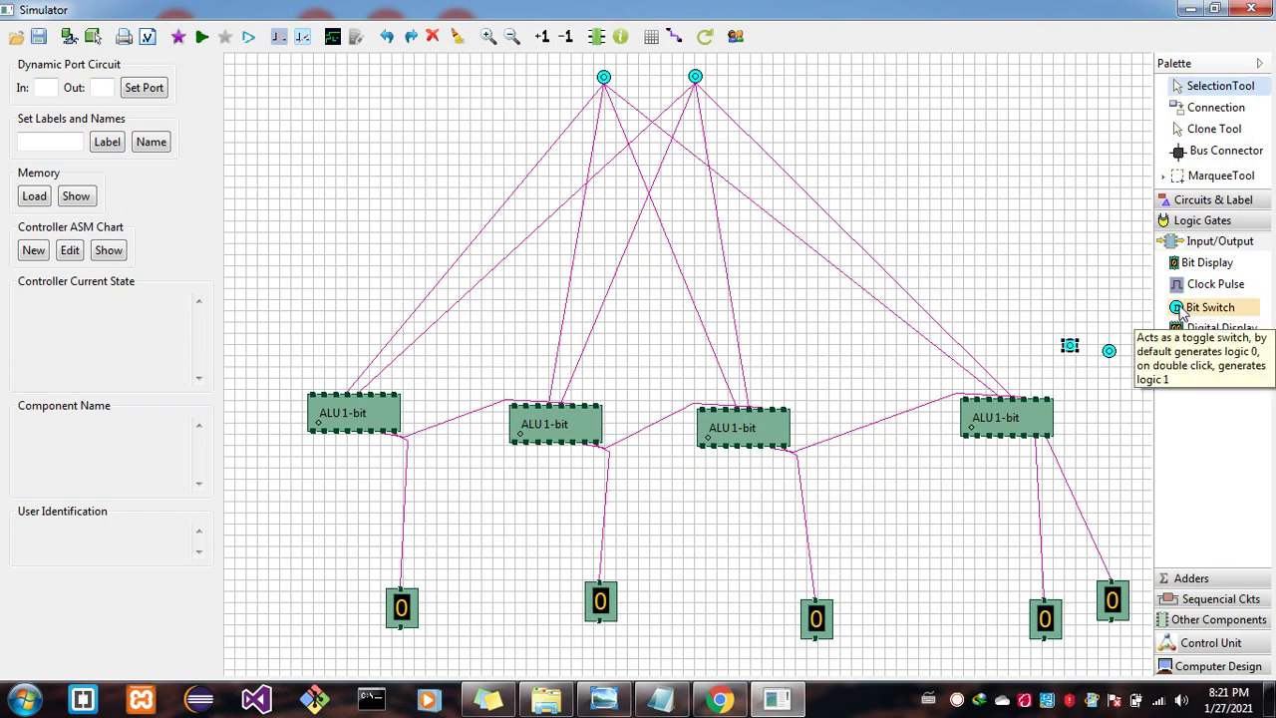
pyautogui.moveTo(1182, 315); pyautogui.dragTo(648, 371)
pyautogui.moveTo(1177, 307); pyautogui.dragTo(613, 364)
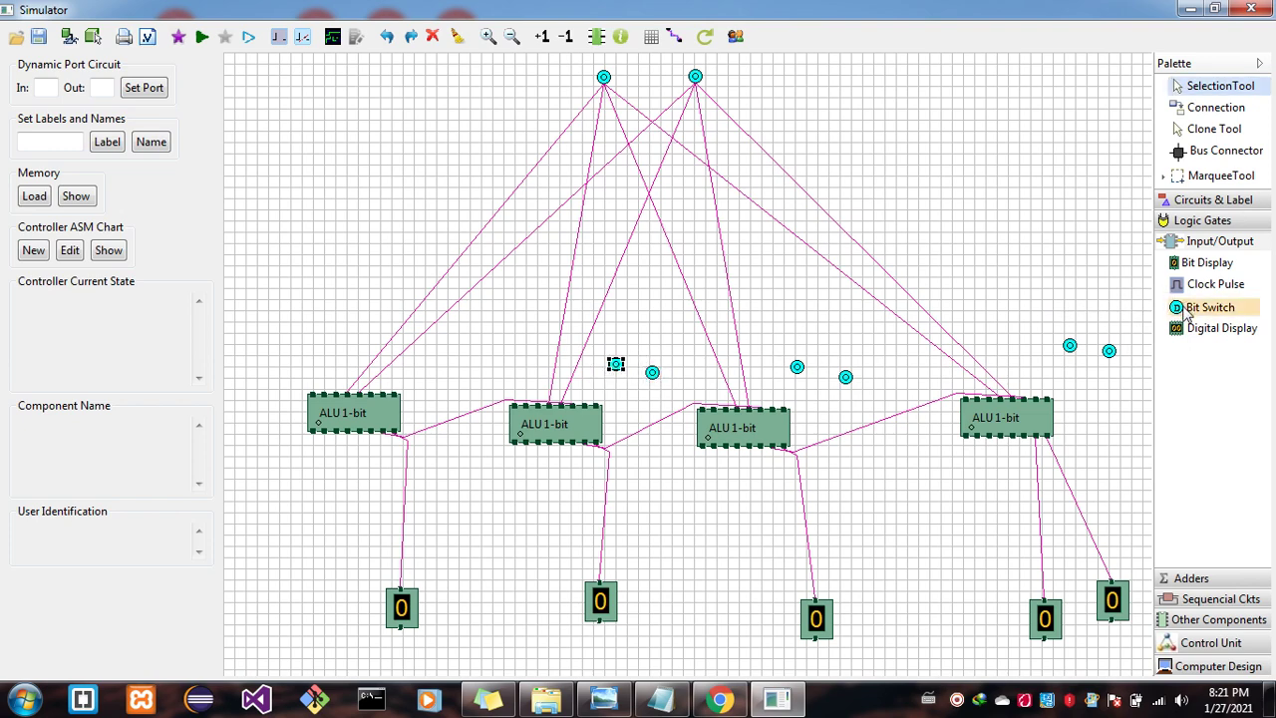
pyautogui.moveTo(1184, 313); pyautogui.dragTo(439, 367)
pyautogui.moveTo(1178, 311); pyautogui.dragTo(370, 343)
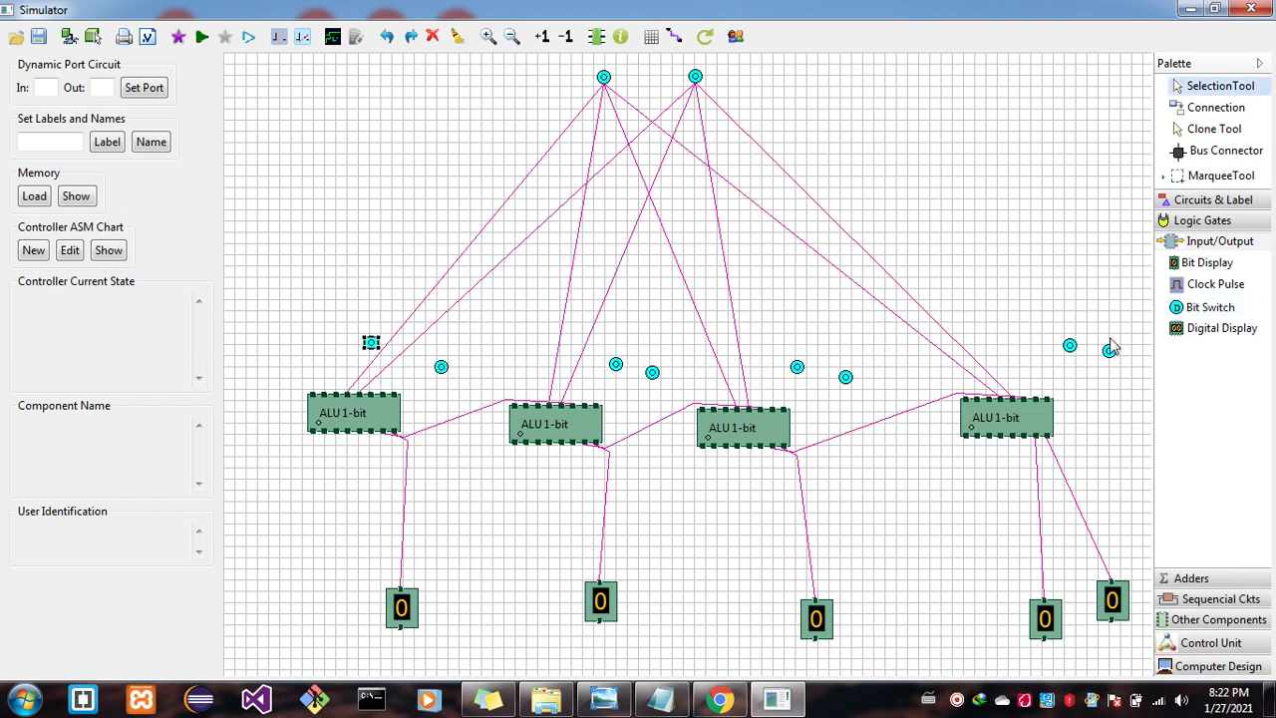
pyautogui.moveTo(1184, 317); pyautogui.dragTo(330, 346)
# Connect the Bit Switch pairs above the two rightmost ALUs to the last two upper terminals of their ALU
pyautogui.click(1214, 108)
pyautogui.moveTo(1108, 353)
pyautogui.mouseDown()
pyautogui.moveTo(1087, 385)
pyautogui.moveTo(1049, 405)
pyautogui.moveTo(1059, 416)
pyautogui.moveTo(1120, 362)
pyautogui.moveTo(1053, 419)
pyautogui.mouseUp()
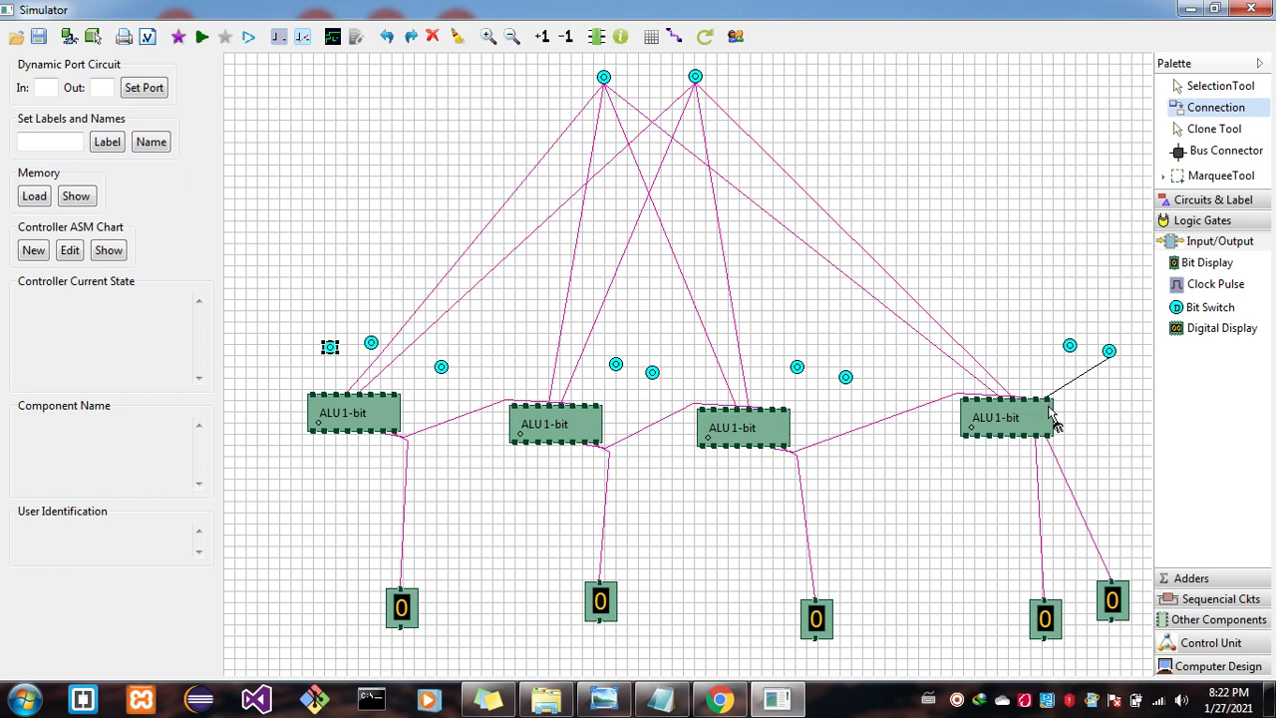
pyautogui.moveTo(1070, 347)
pyautogui.mouseDown()
pyautogui.moveTo(1042, 374)
pyautogui.moveTo(1037, 412)
pyautogui.mouseUp()
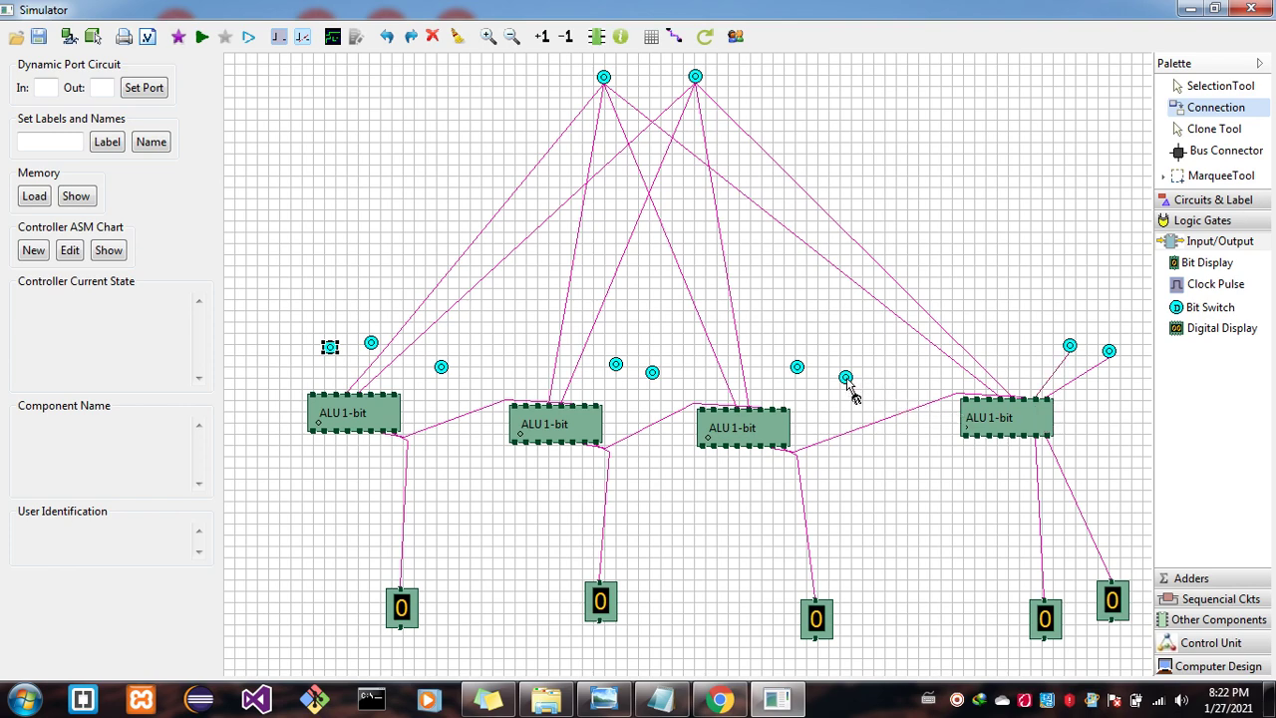
pyautogui.moveTo(847, 383); pyautogui.dragTo(786, 421)
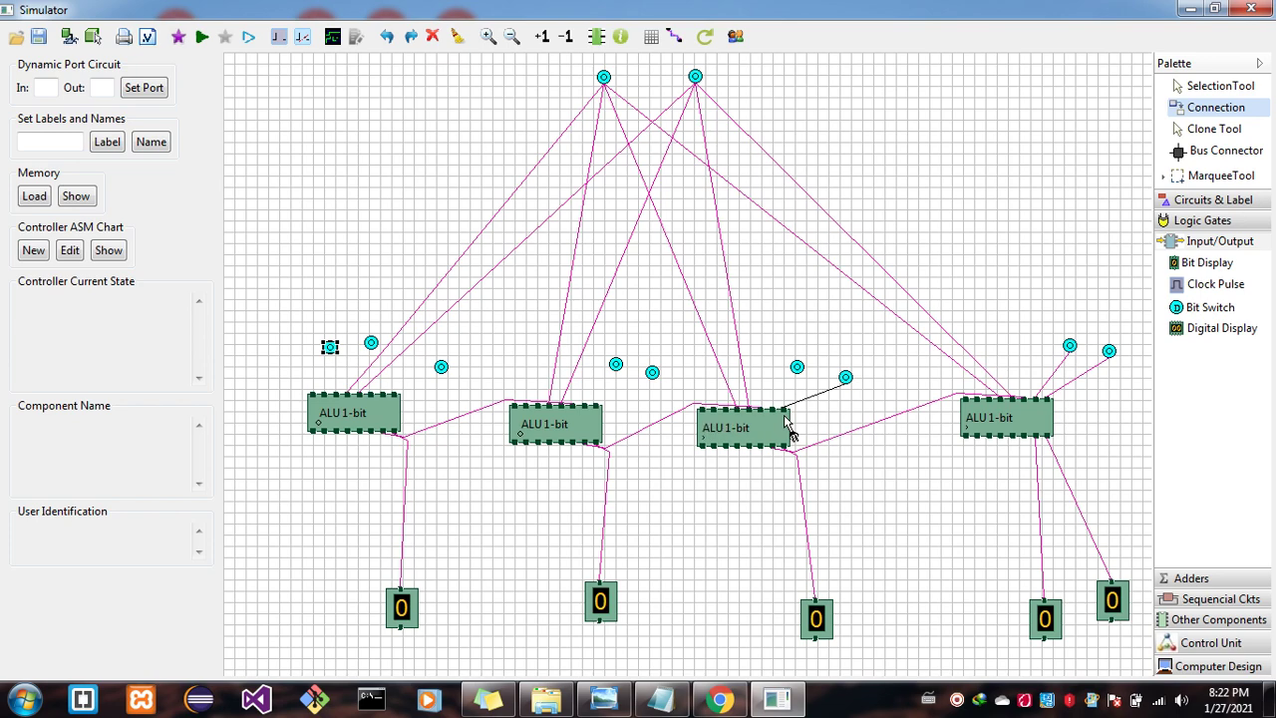
pyautogui.moveTo(798, 368); pyautogui.dragTo(788, 427)
# Wire the switches above the two leftmost ALUs to their last two upper terminals, and the leftmost switch to the first ALU's sixth upper terminal
pyautogui.moveTo(655, 376)
pyautogui.mouseDown()
pyautogui.moveTo(604, 426)
pyautogui.moveTo(599, 407)
pyautogui.mouseUp()
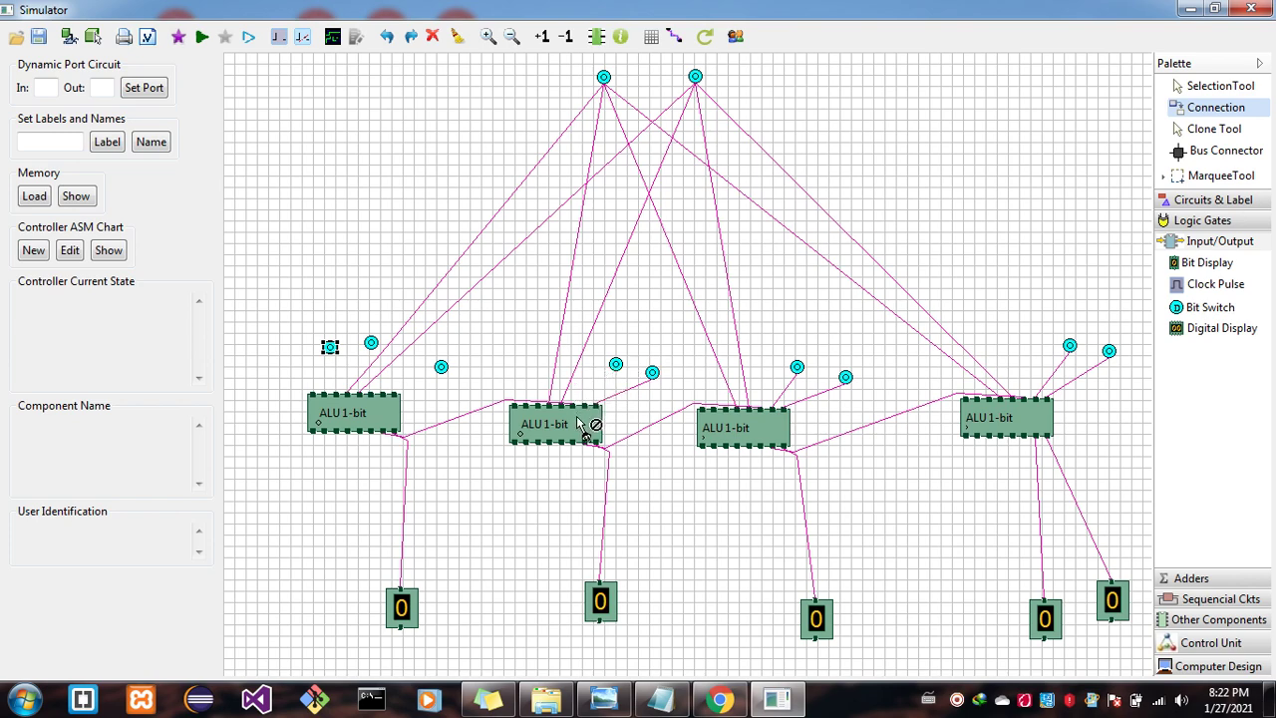
pyautogui.moveTo(620, 373); pyautogui.dragTo(585, 422)
pyautogui.moveTo(446, 371); pyautogui.dragTo(400, 415)
pyautogui.moveTo(373, 346); pyautogui.dragTo(401, 414)
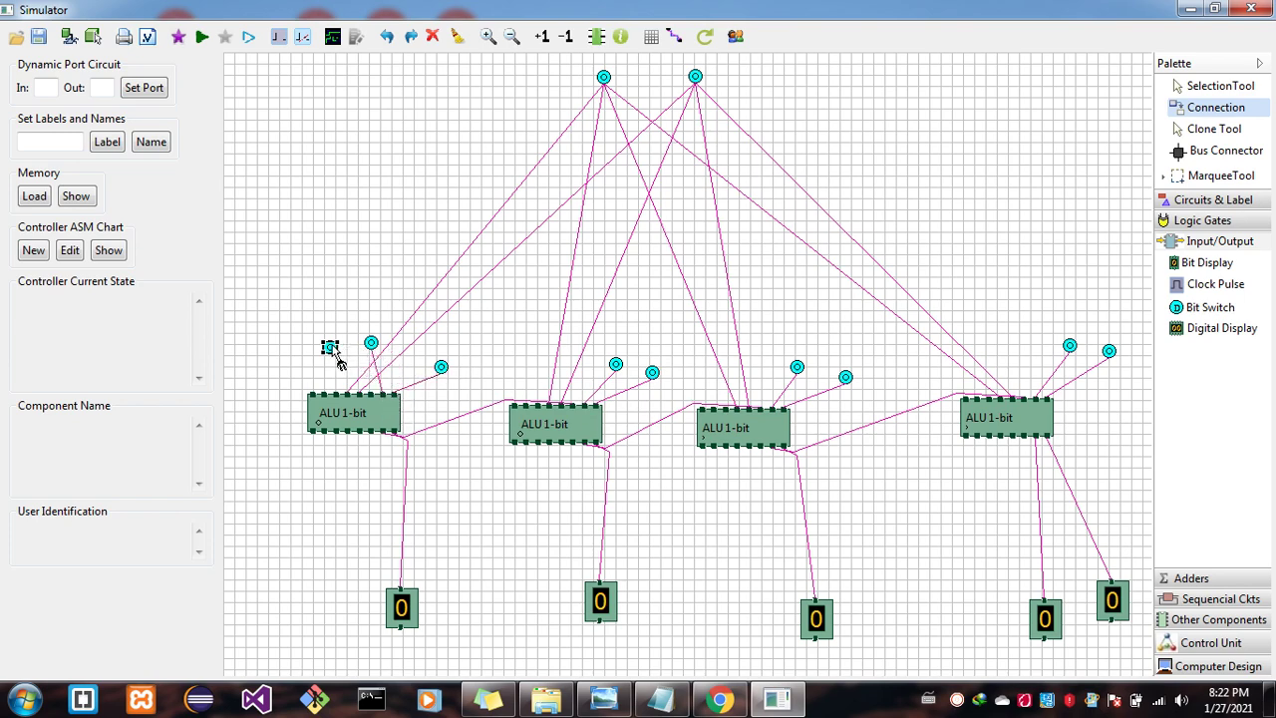
pyautogui.moveTo(337, 361); pyautogui.dragTo(377, 403)
# Compare the finished wiring with the 4-bit ALU reference diagram
pyautogui.click(622, 708)
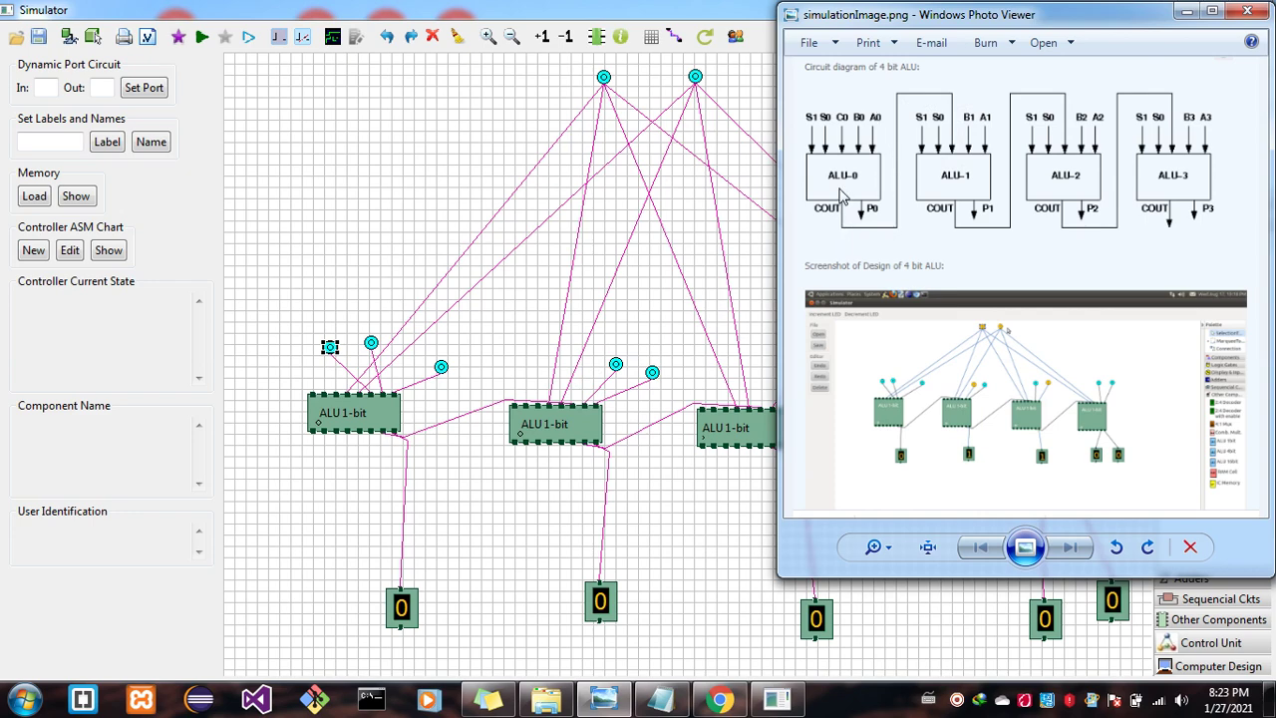
pyautogui.moveTo(847, 162); pyautogui.dragTo(585, 417)
pyautogui.moveTo(842, 271); pyautogui.dragTo(806, 301)
pyautogui.click(1187, 12)
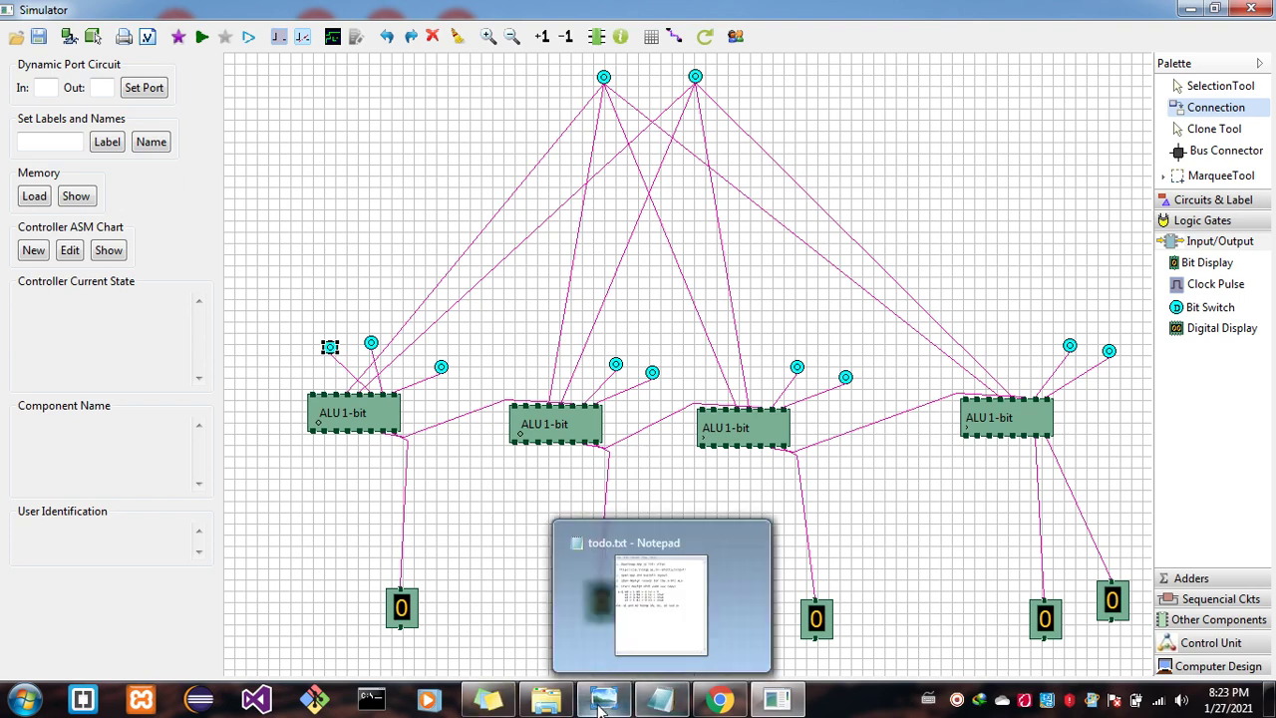
# Review the S1 and S0 control-signal functions on the ALU page in Chrome and the example input values in todo.txt
pyautogui.click(718, 700)
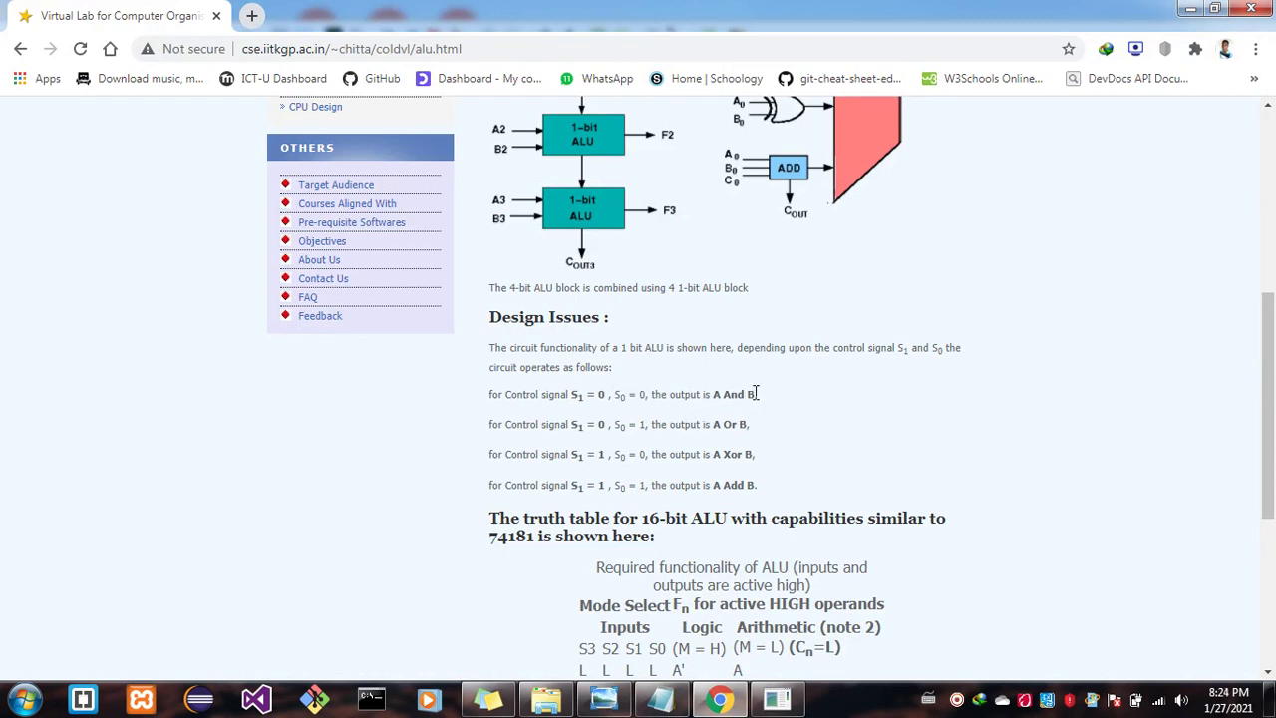
pyautogui.click(1191, 9)
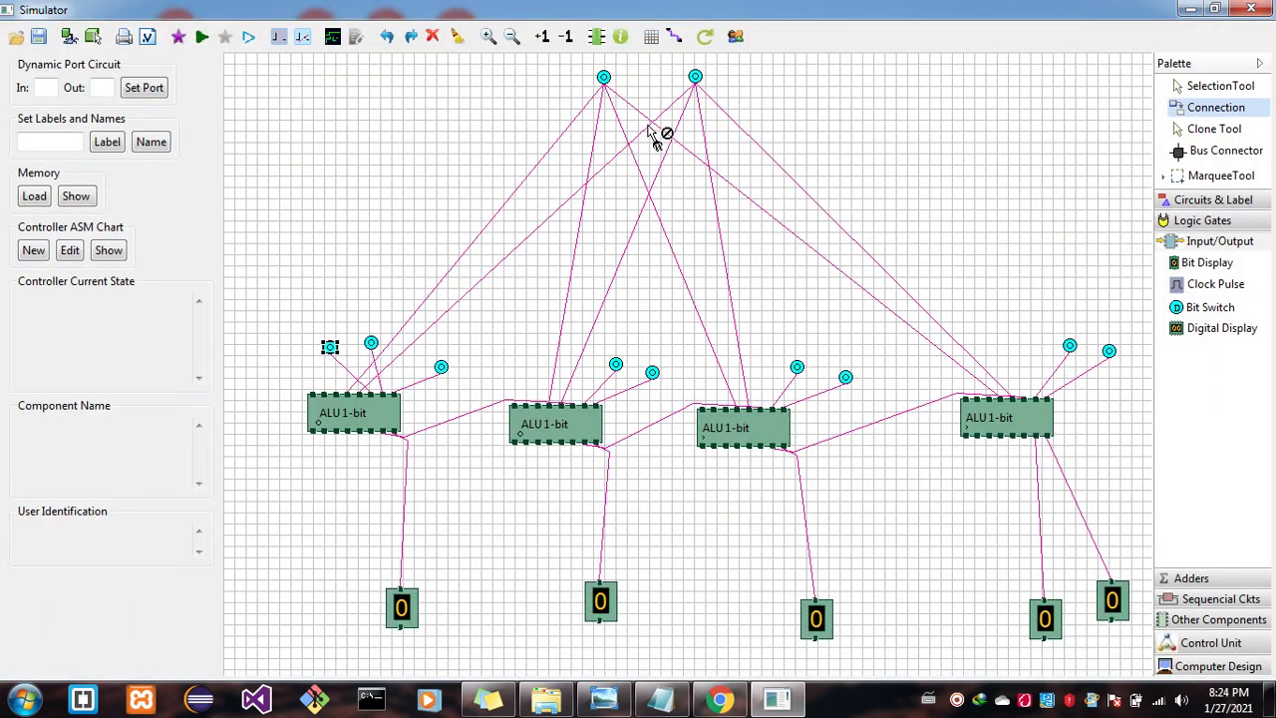
pyautogui.click(662, 700)
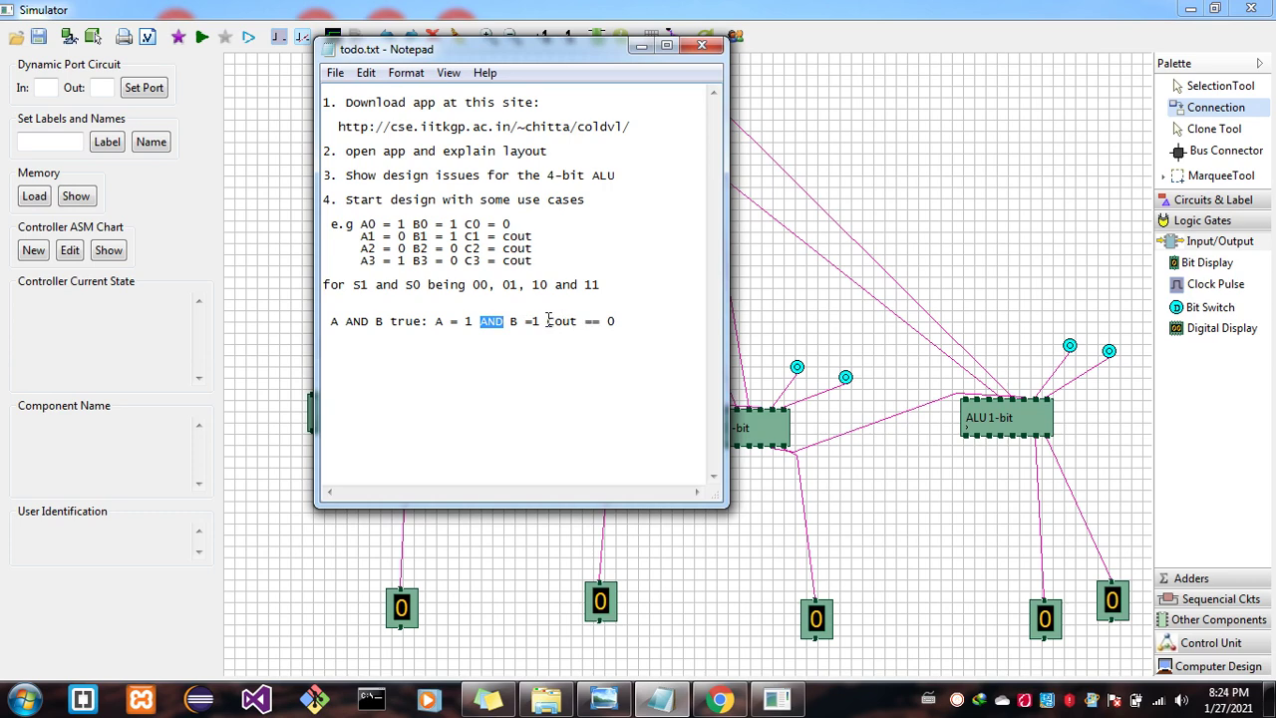
pyautogui.click(547, 320)
pyautogui.click(641, 46)
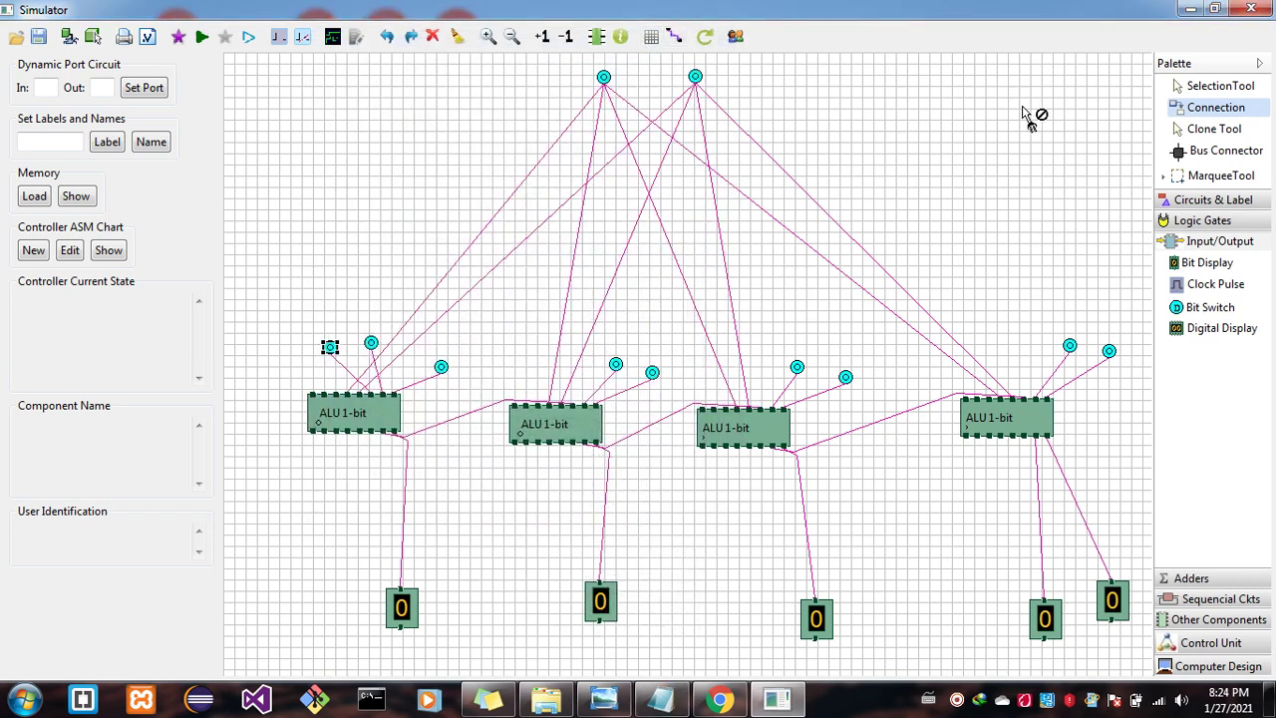
# Set A0, B0, B1 and A2 to 1 on the ALU input switches, leaving C0 at 0, and inspect the output displays
pyautogui.click(1200, 88)
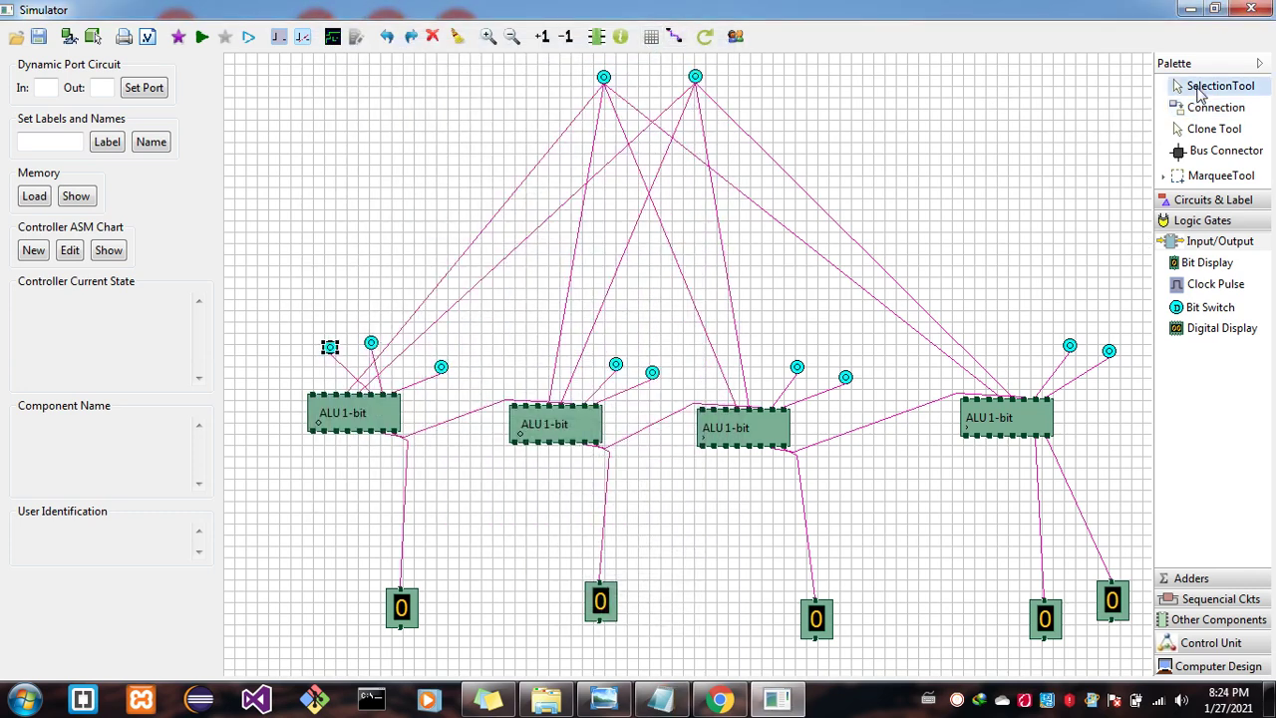
pyautogui.click(371, 344)
pyautogui.click(441, 368)
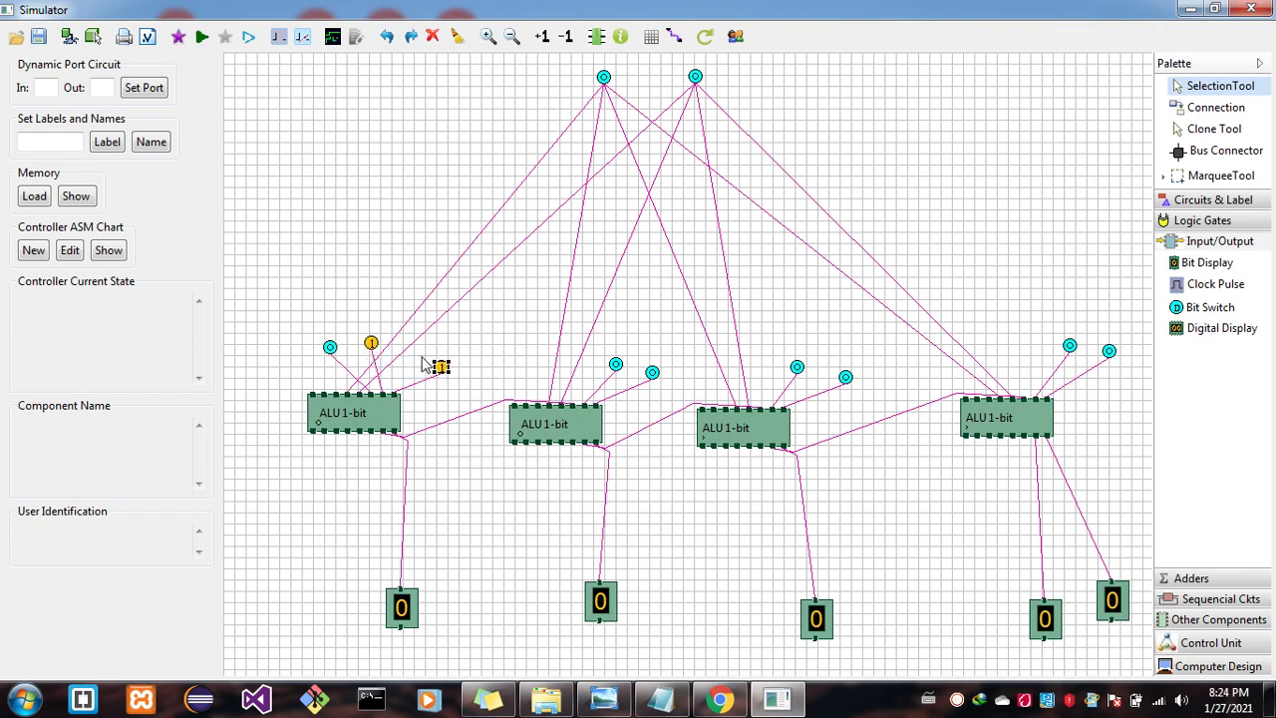
pyautogui.click(330, 348)
pyautogui.click(617, 366)
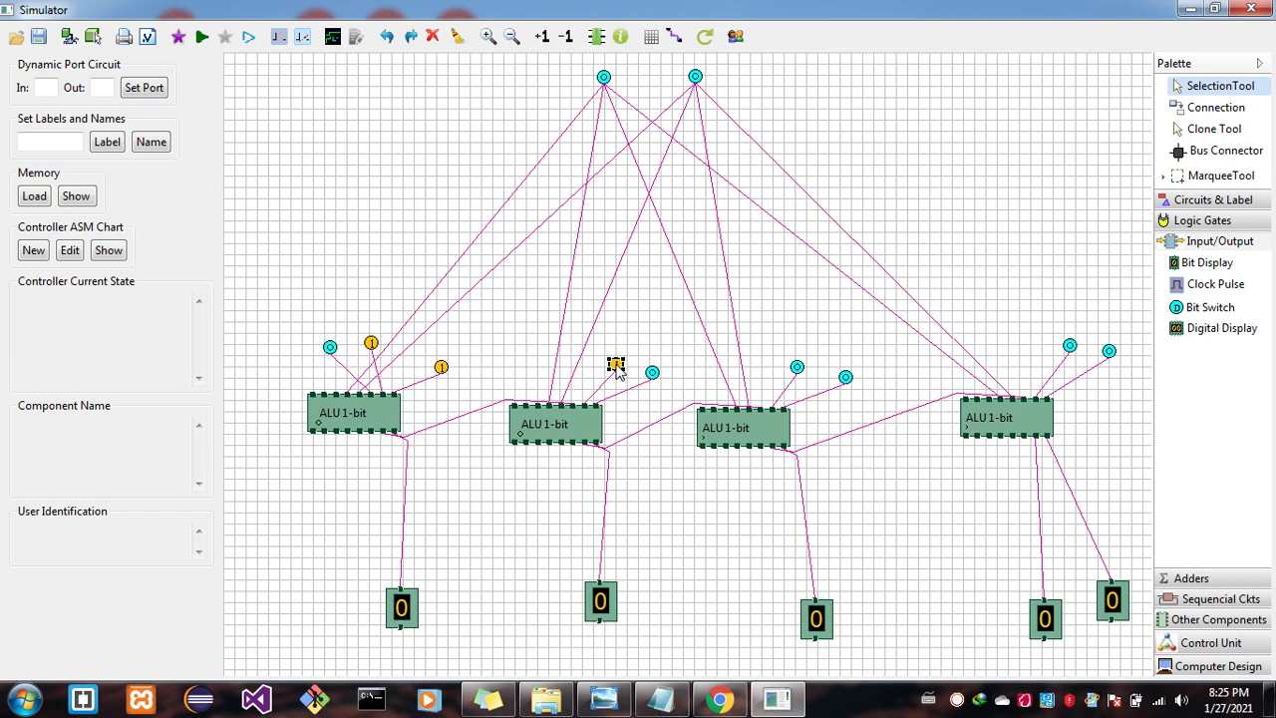
pyautogui.click(845, 376)
pyautogui.click(1045, 620)
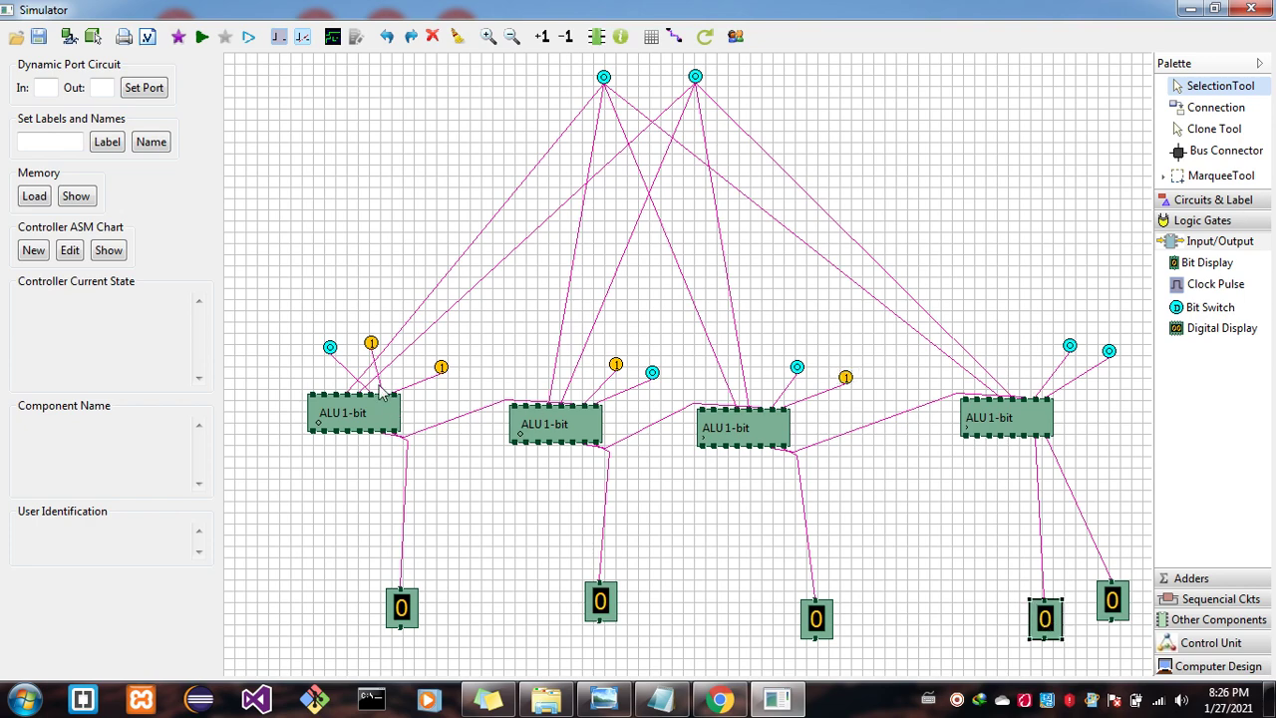
pyautogui.click(402, 620)
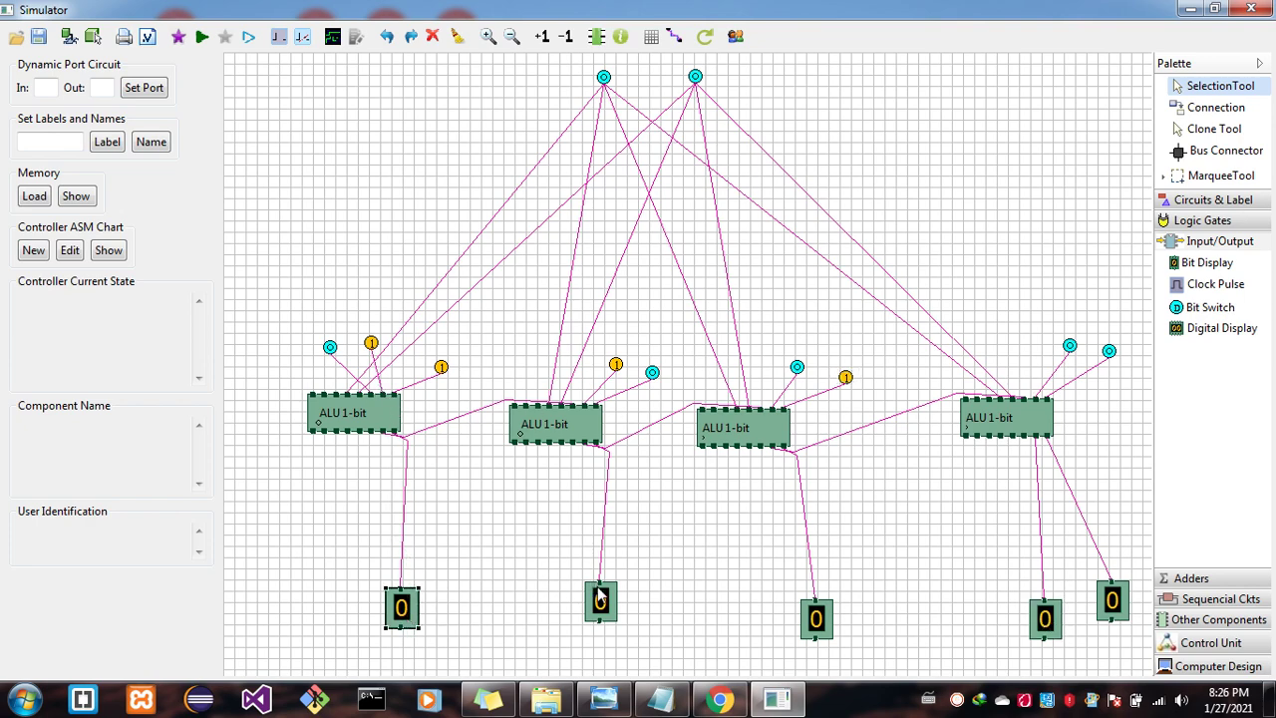
# Simulate the circuit with S1 and S0 at 0, first with C0 at 0 and again with C0 set to 1
pyautogui.click(598, 595)
pyautogui.click(815, 619)
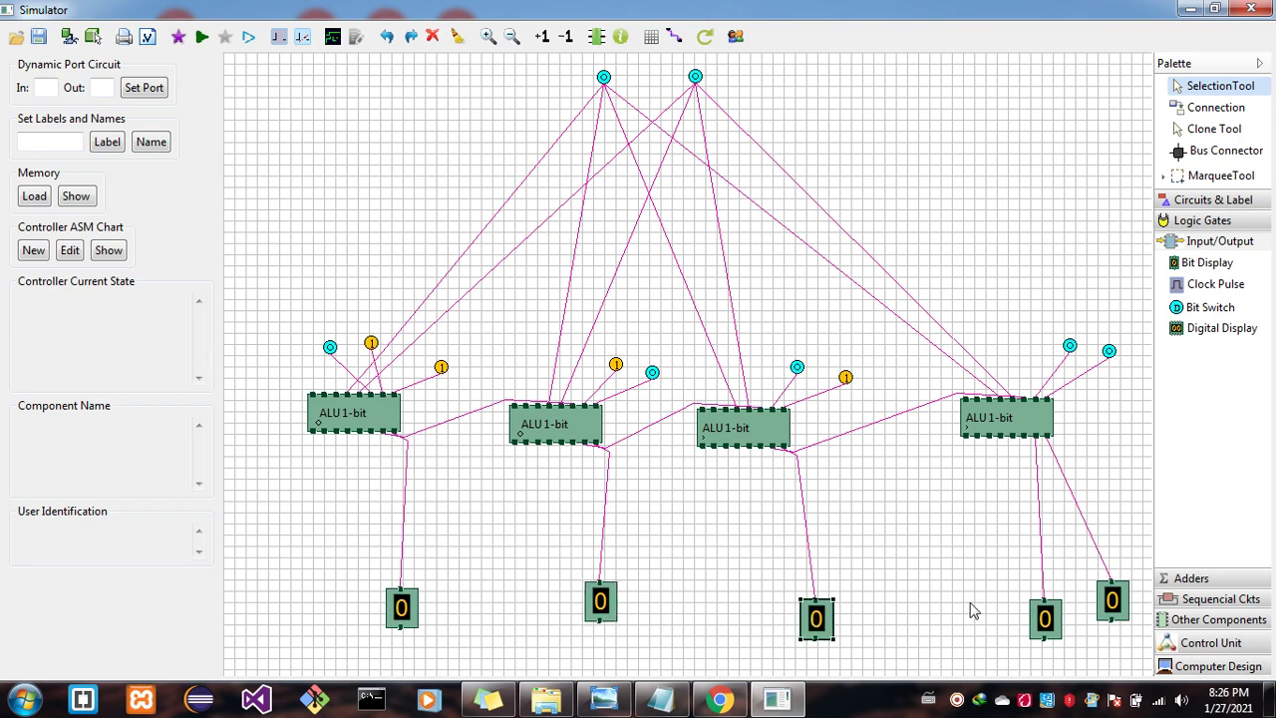
pyautogui.click(1054, 623)
pyautogui.click(1111, 601)
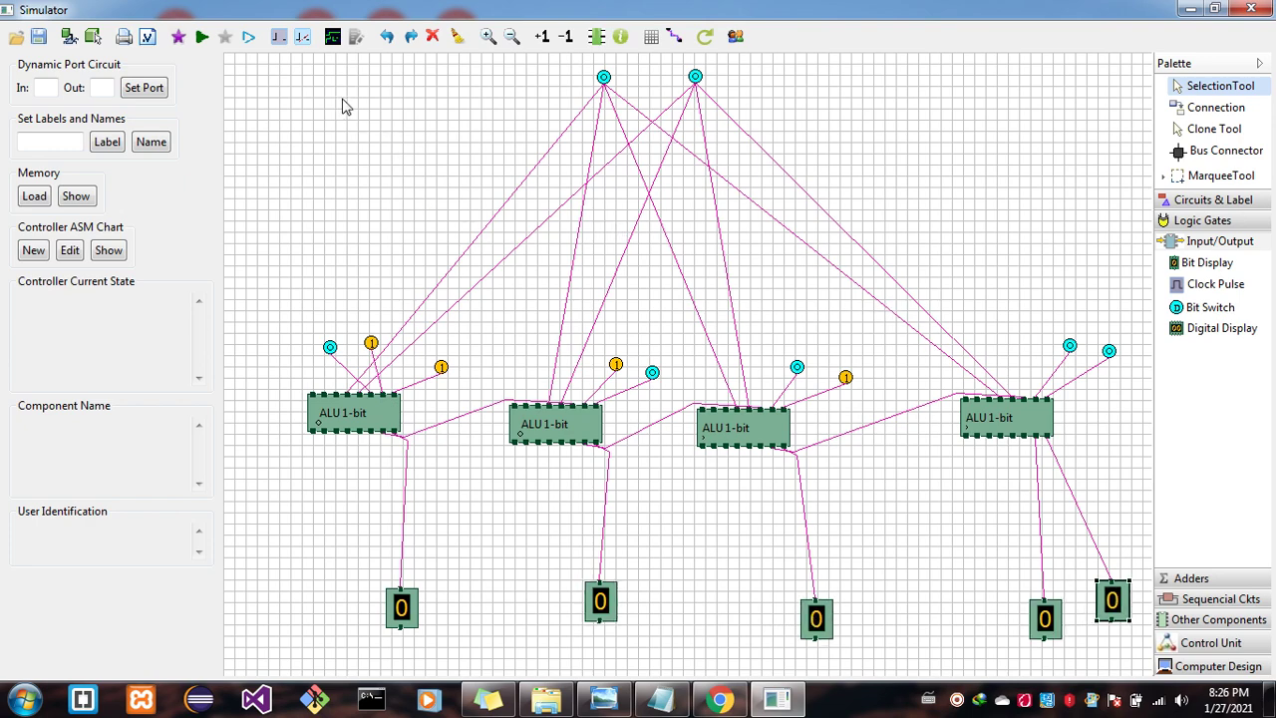
pyautogui.click(200, 38)
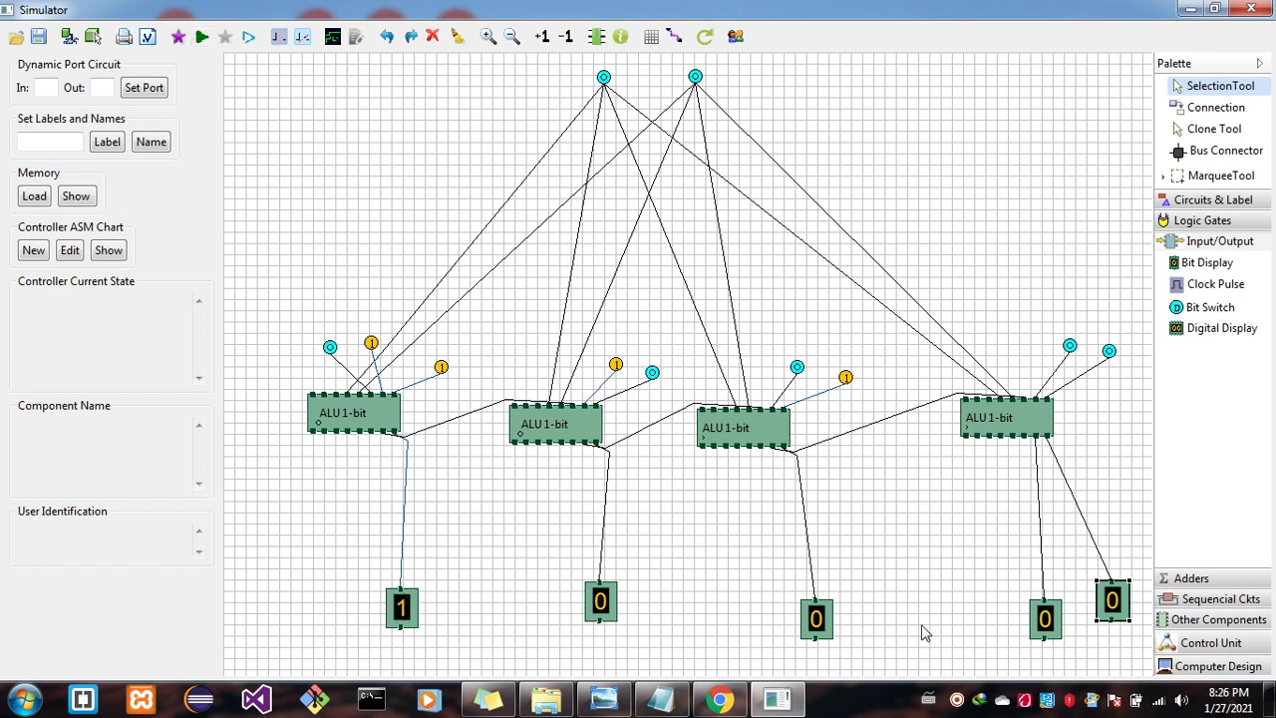
pyautogui.click(330, 349)
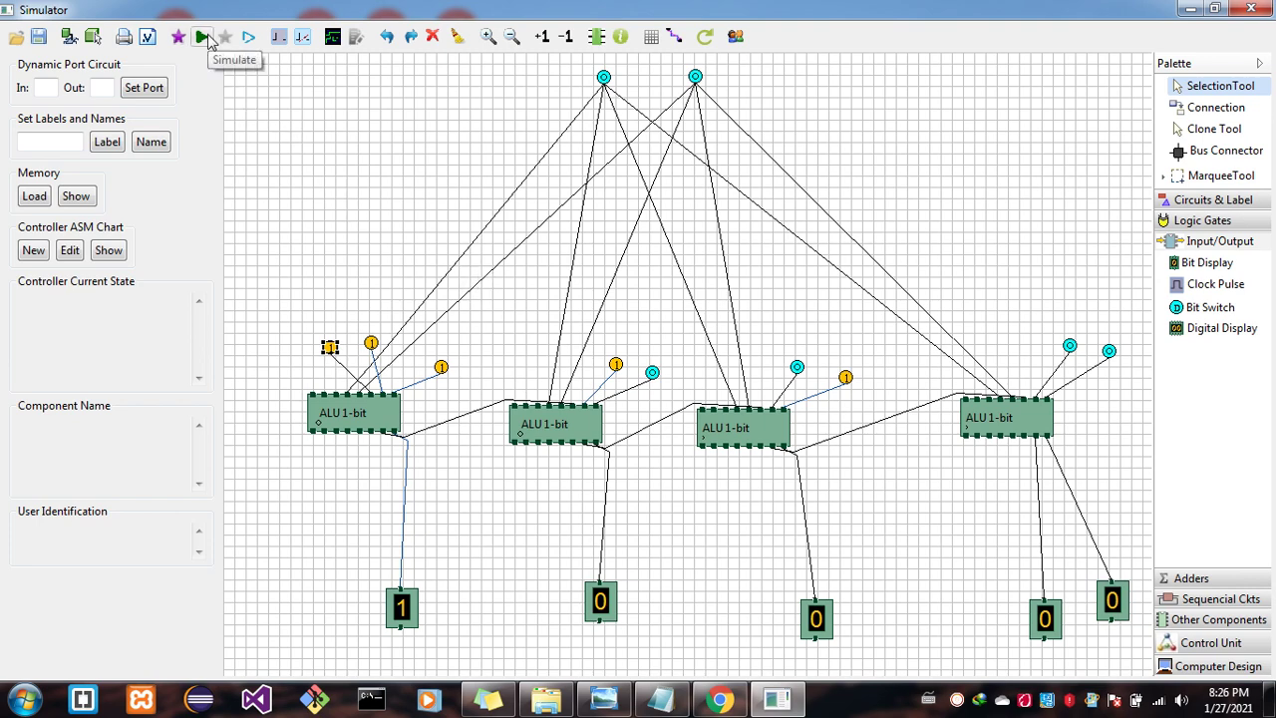
pyautogui.click(209, 38)
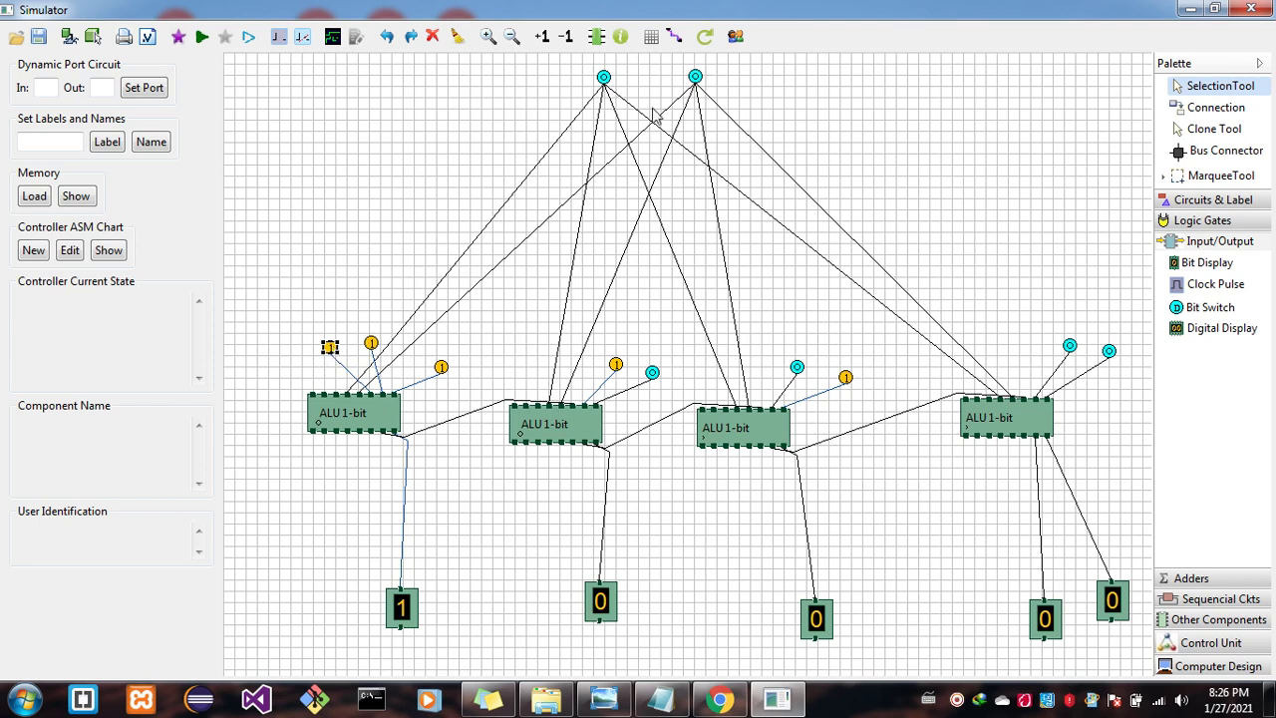
# Set the S0 switch to 1 and check the matching control-signal function on the ALU page in Chrome
pyautogui.click(696, 77)
pyautogui.click(720, 698)
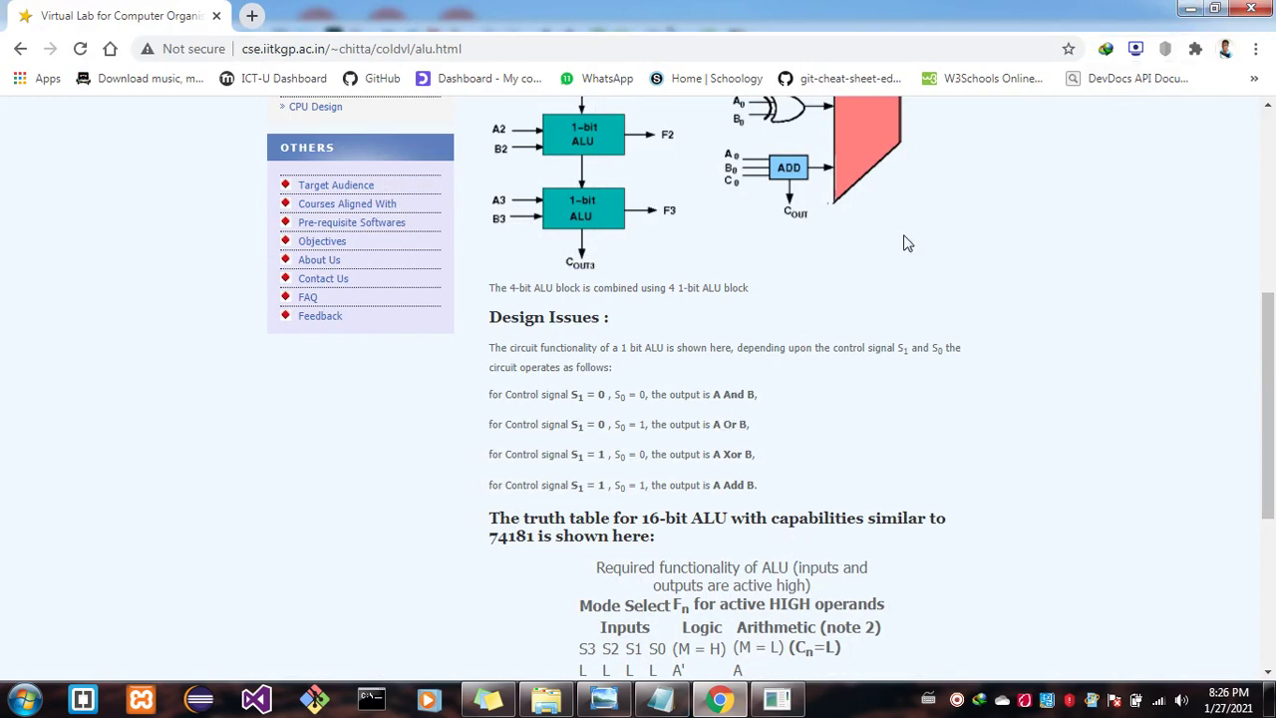
pyautogui.click(1190, 8)
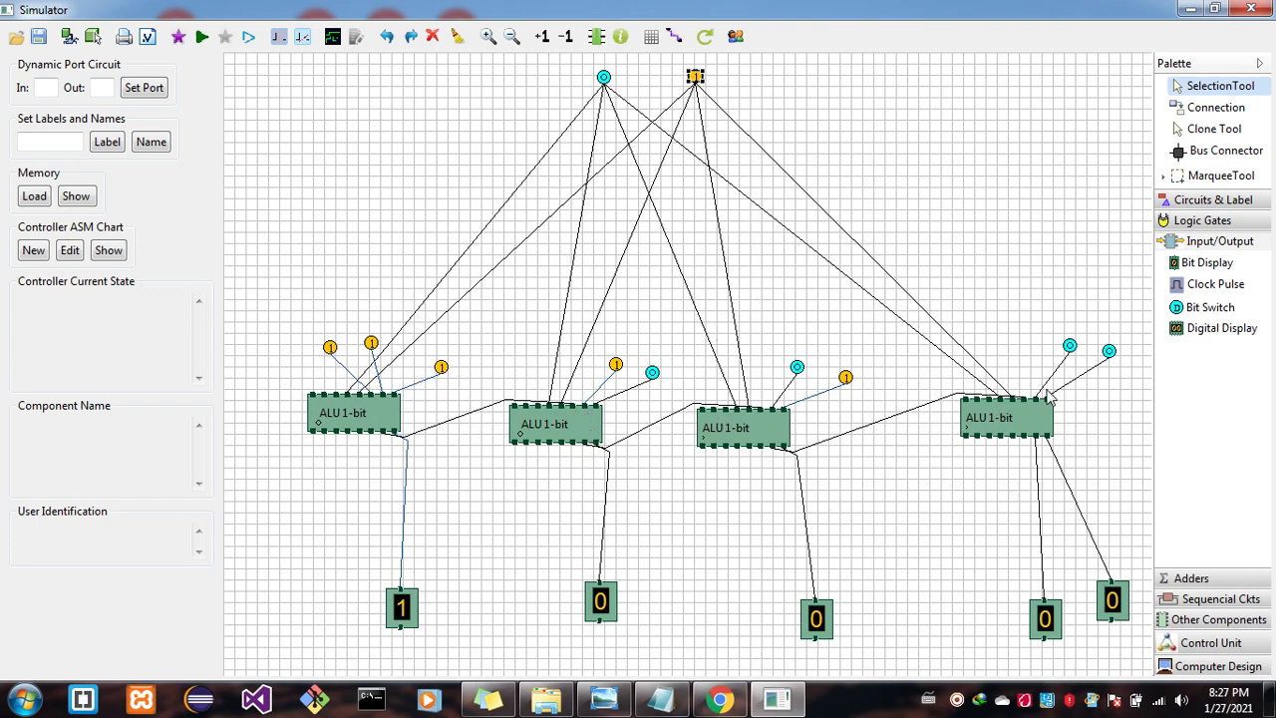
# Add the line "A OR B true: a or b are 1 cout == 0 Lu" to todo.txt and simulate the circuit for OR
pyautogui.click(662, 699)
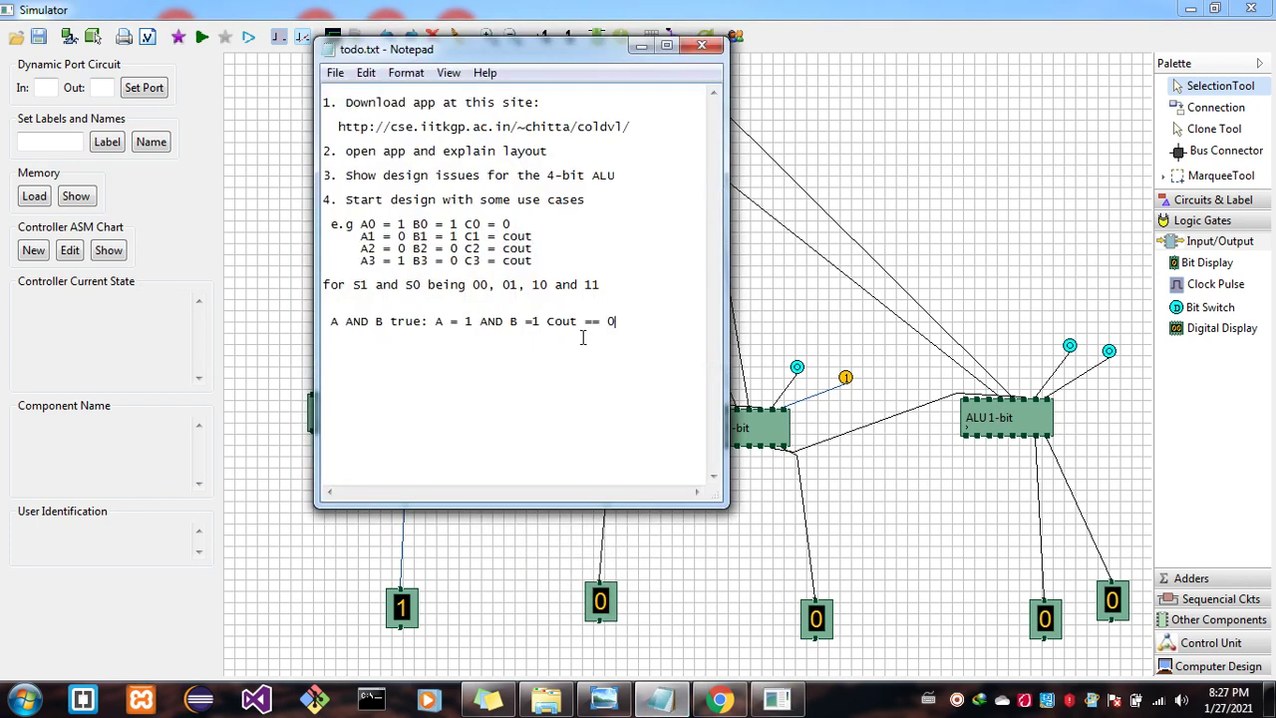
pyautogui.press('Return')
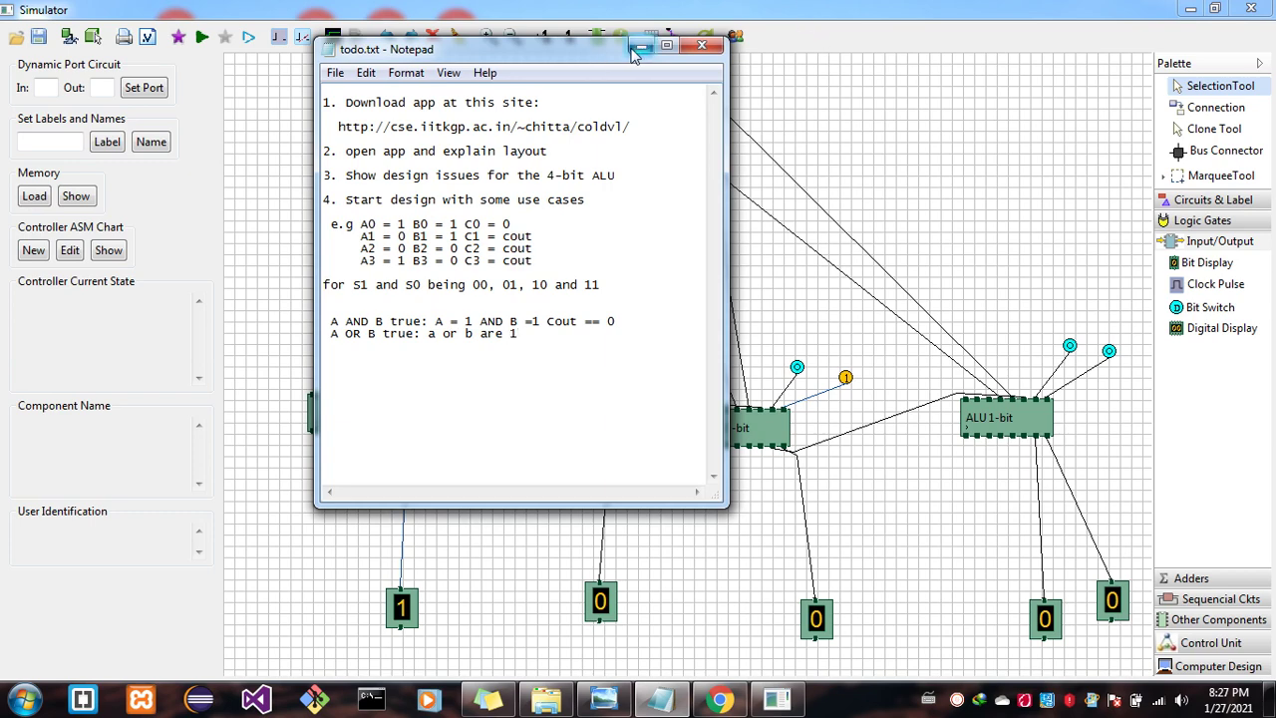
pyautogui.write('cout == 0 Lu')
pyautogui.click(642, 46)
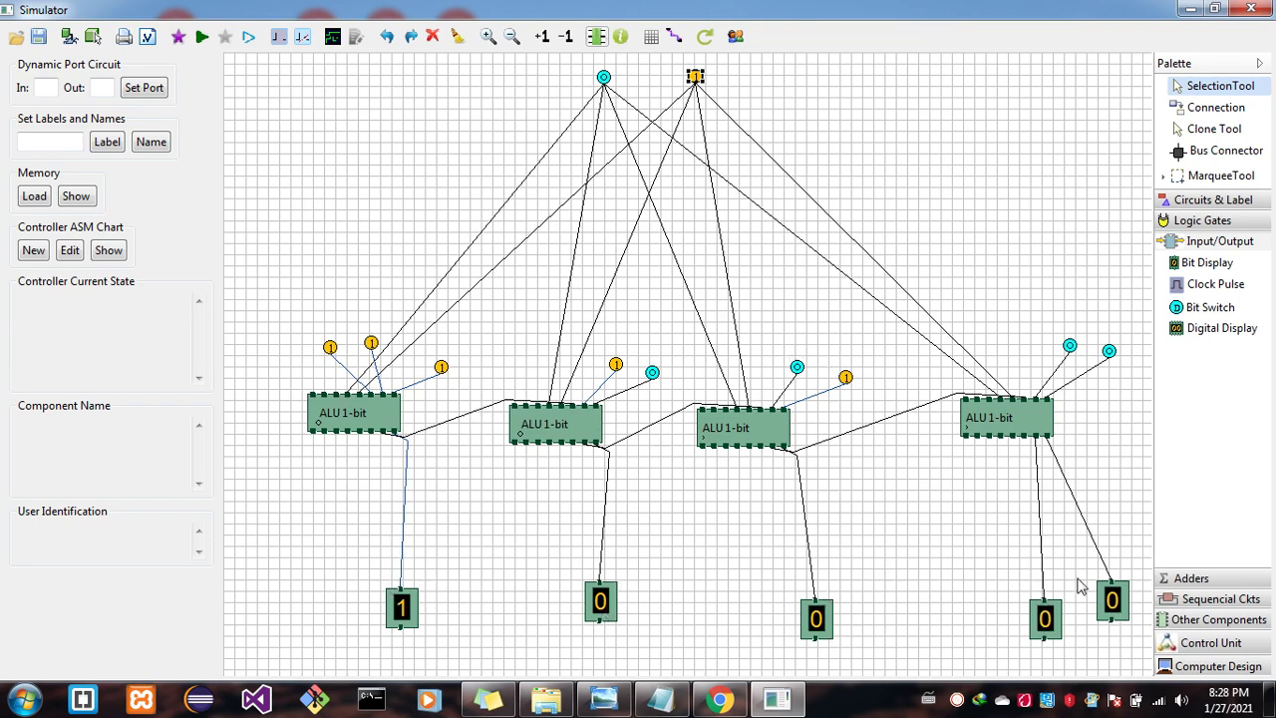
pyautogui.click(202, 37)
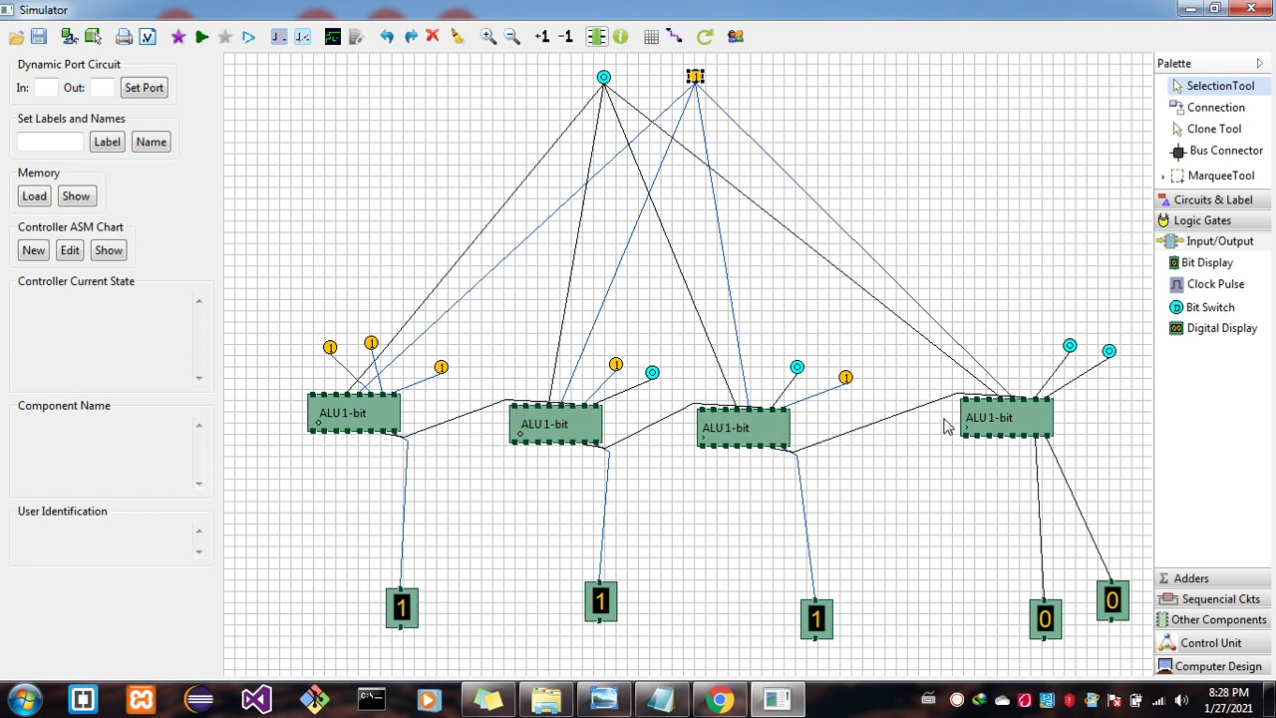
# Set S1 to 1 and S0 to 0, and check the XOR control signals on the ALU page in Chrome
pyautogui.click(604, 78)
pyautogui.click(695, 77)
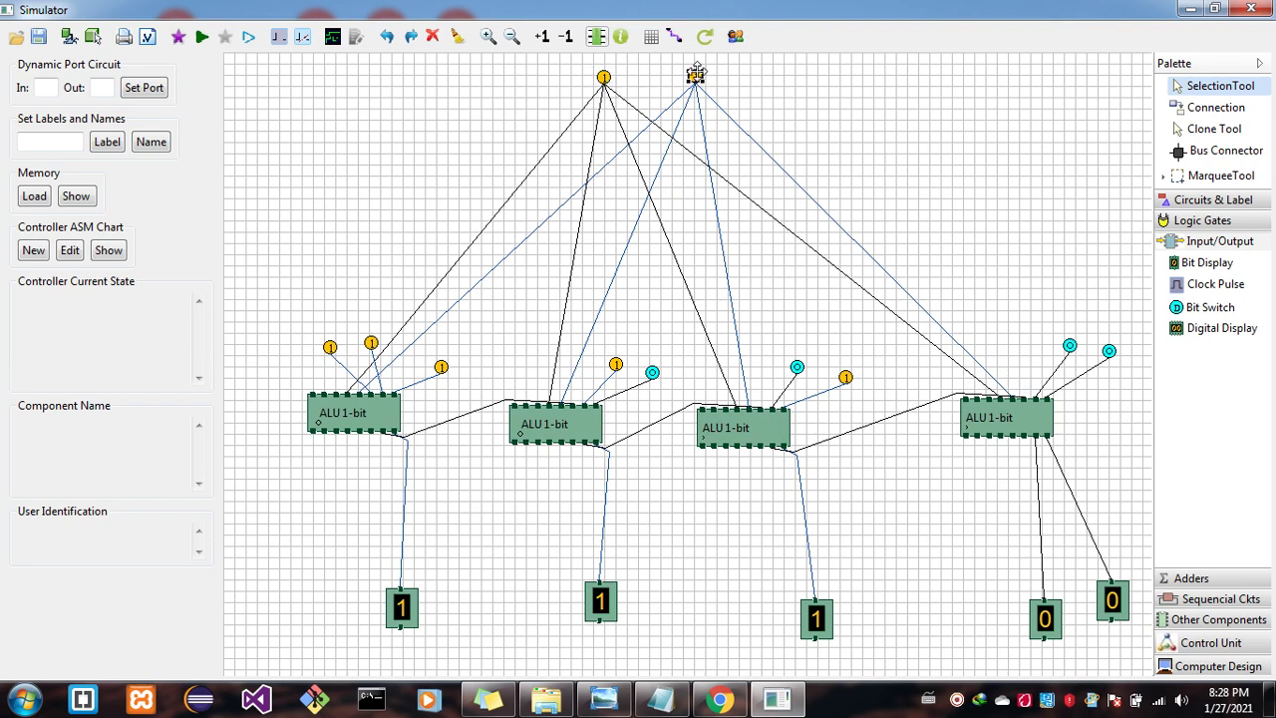
pyautogui.click(718, 699)
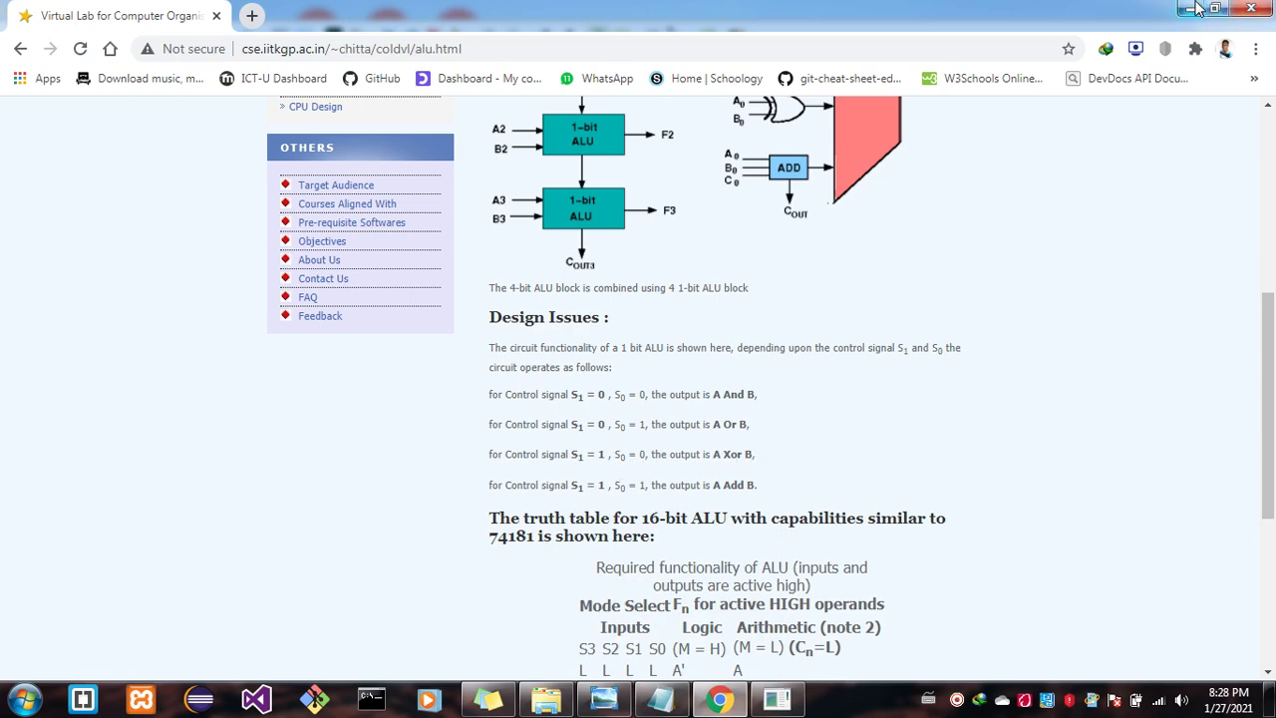
pyautogui.click(716, 698)
# In todo.txt, word the A XOR B rule as "a and b must not have the same value for the operation to be true."
pyautogui.click(662, 698)
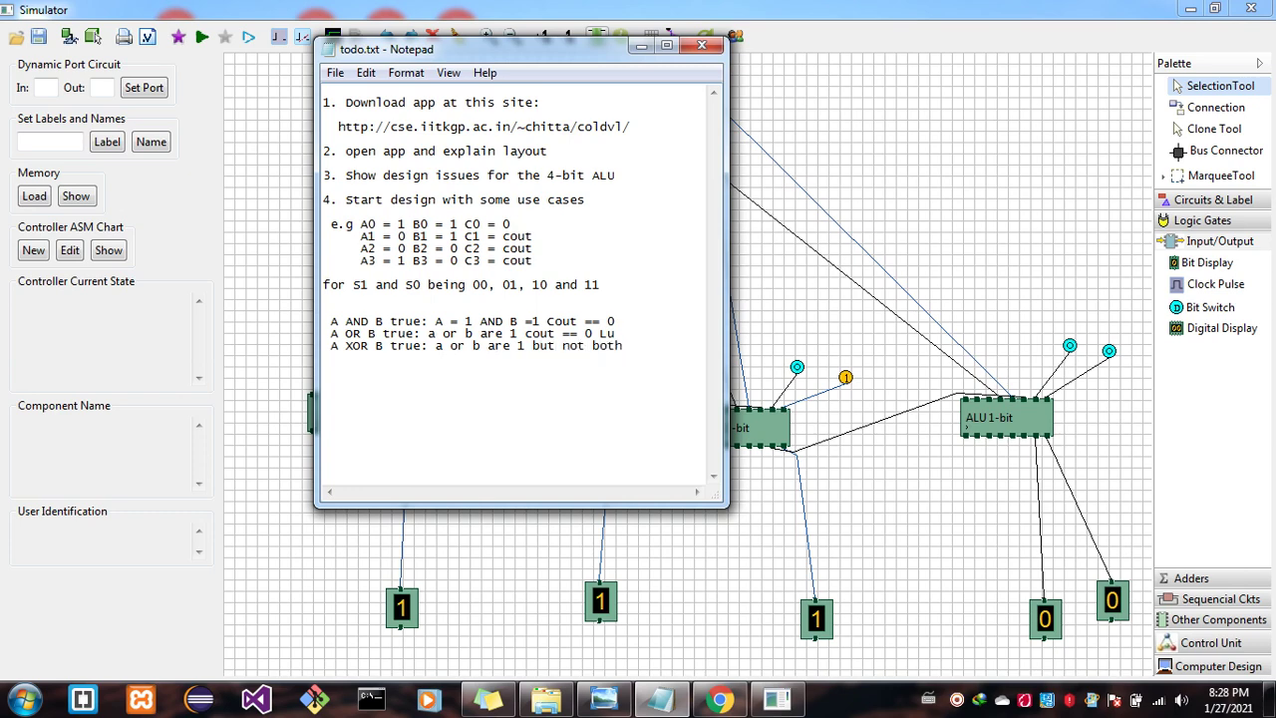
pyautogui.press('BackSpace')
pyautogui.press('BackSpace')
pyautogui.press('BackSpace')
pyautogui.press('BackSpace')
pyautogui.press('BackSpace')
pyautogui.press('BackSpace')
pyautogui.press('BackSpace')
pyautogui.press('BackSpace')
pyautogui.press('BackSpace')
pyautogui.press('BackSpace')
pyautogui.press('BackSpace')
pyautogui.press('BackSpace')
pyautogui.press('BackSpace')
pyautogui.press('BackSpace')
pyautogui.press('BackSpace')
pyautogui.press('BackSpace')
pyautogui.press('BackSpace')
pyautogui.press('BackSpace')
pyautogui.press('BackSpace')
pyautogui.press('BackSpace')
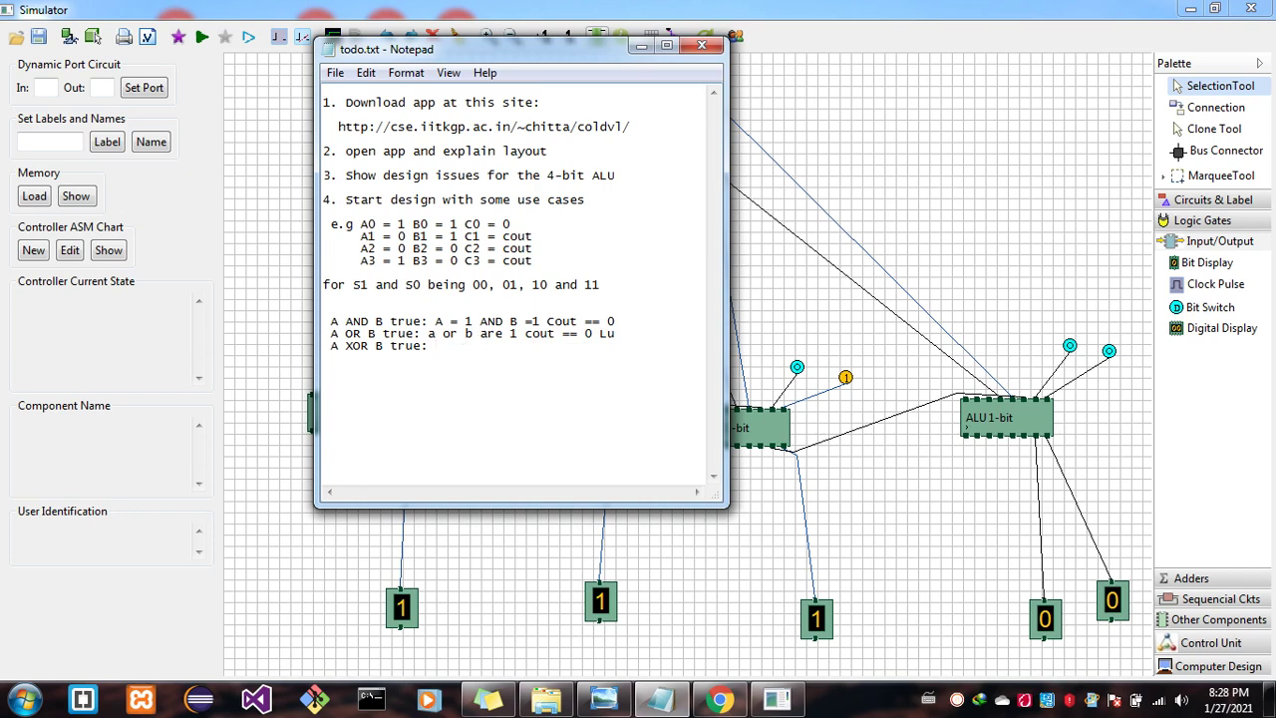
pyautogui.write('a and b must not have the sa')
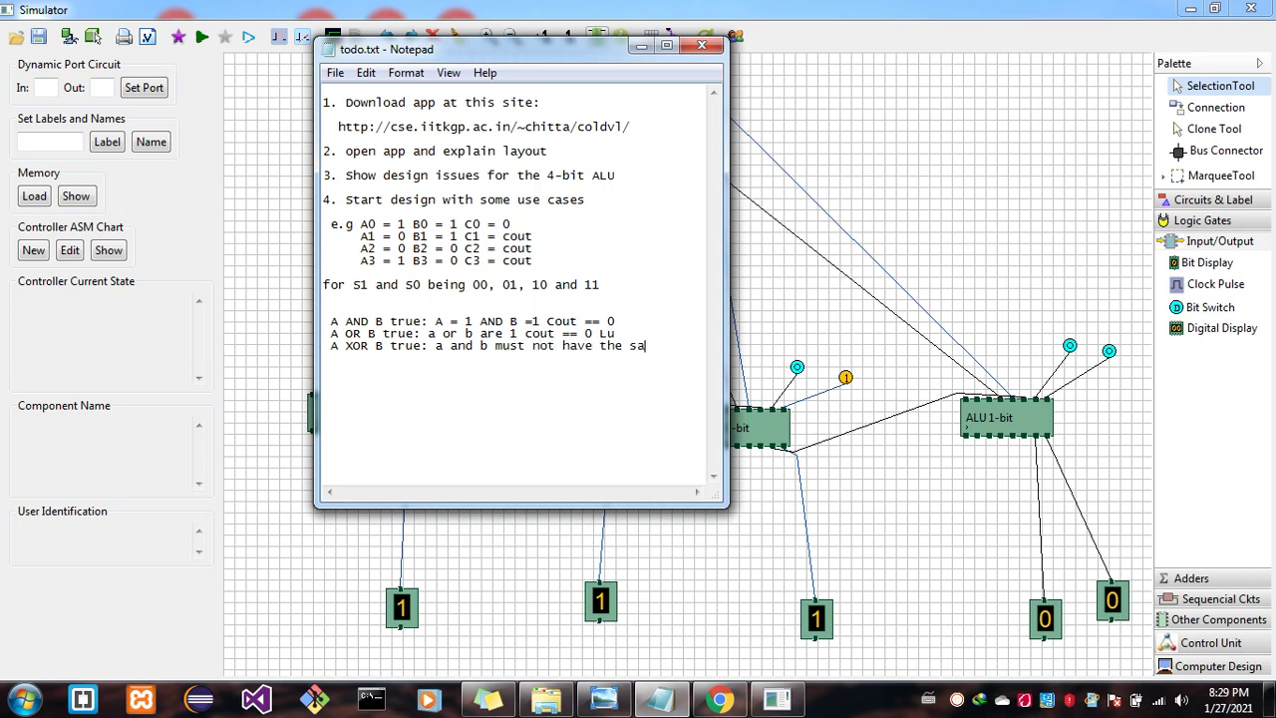
pyautogui.write('me value')
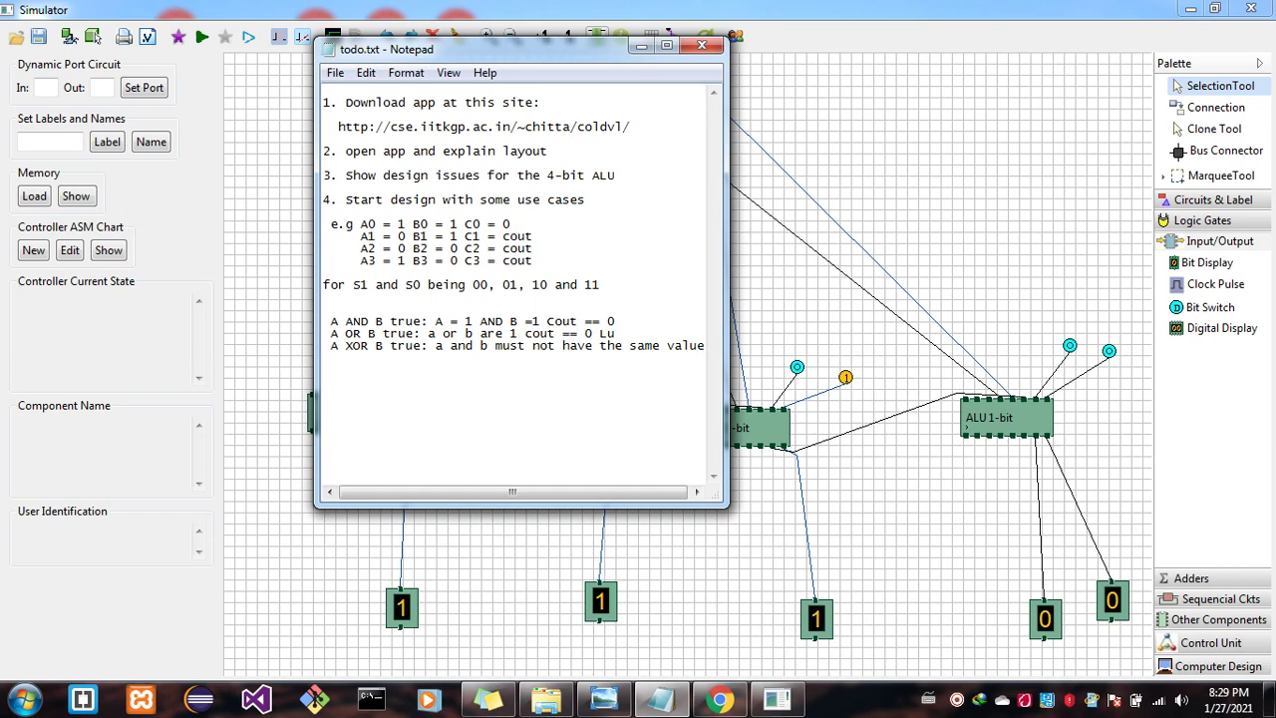
pyautogui.write('  for the operation to be true.')
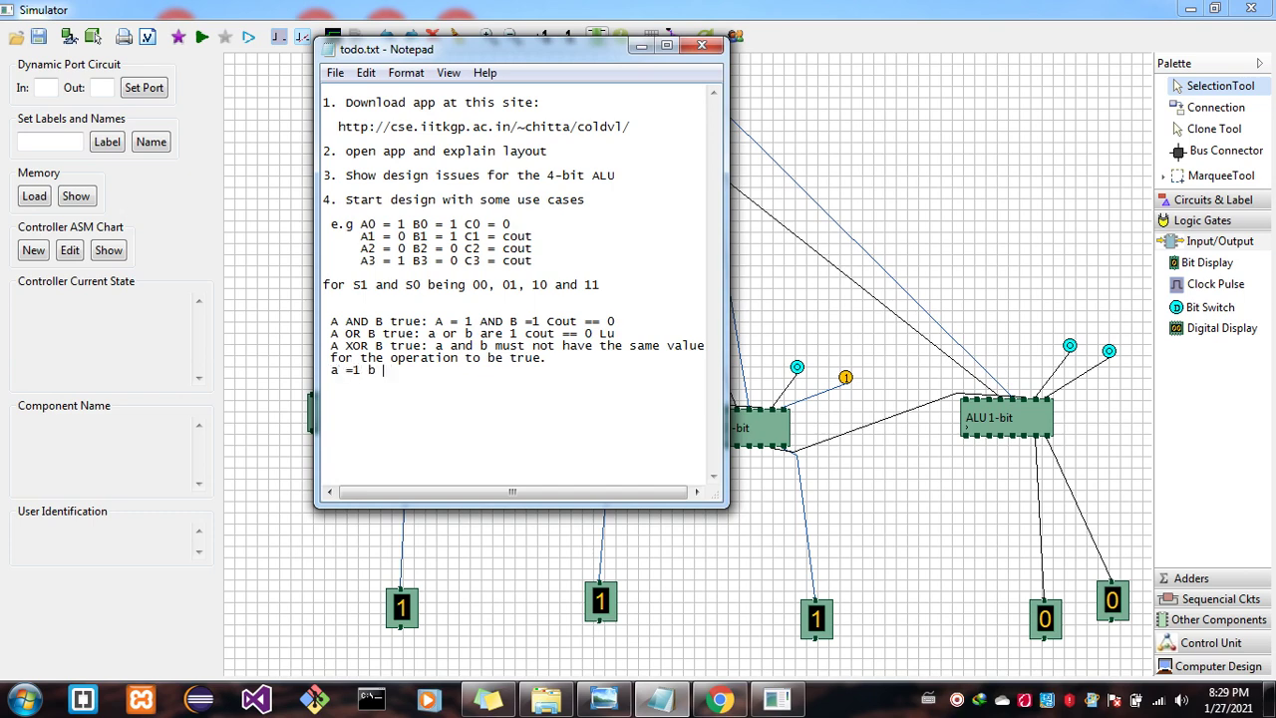
# List the four XOR cases in todo.txt: a and b both 1 or both 0 as false, differing values as true
pyautogui.write('false')
pyautogui.write('and ')
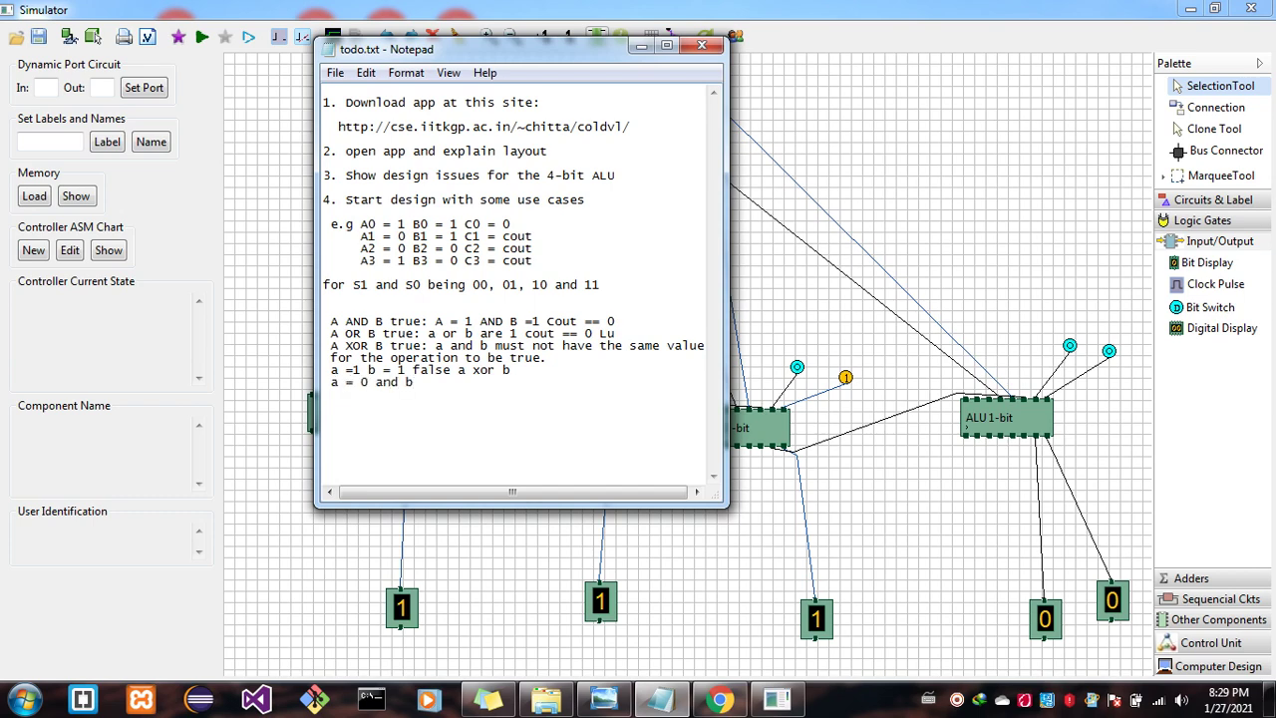
pyautogui.write('b 1 true  a =1 and b 0 true  ')
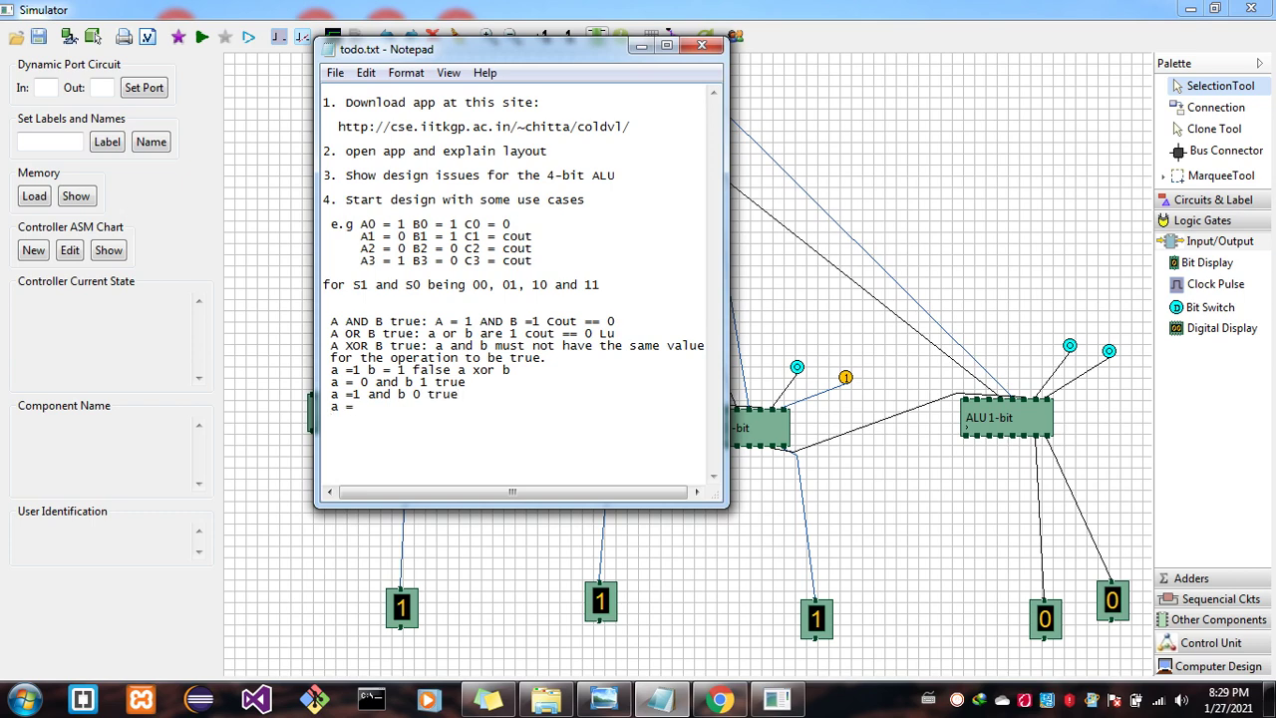
pyautogui.write('a =0 and b = 0 false')
pyautogui.click(360, 393)
pyautogui.click(641, 47)
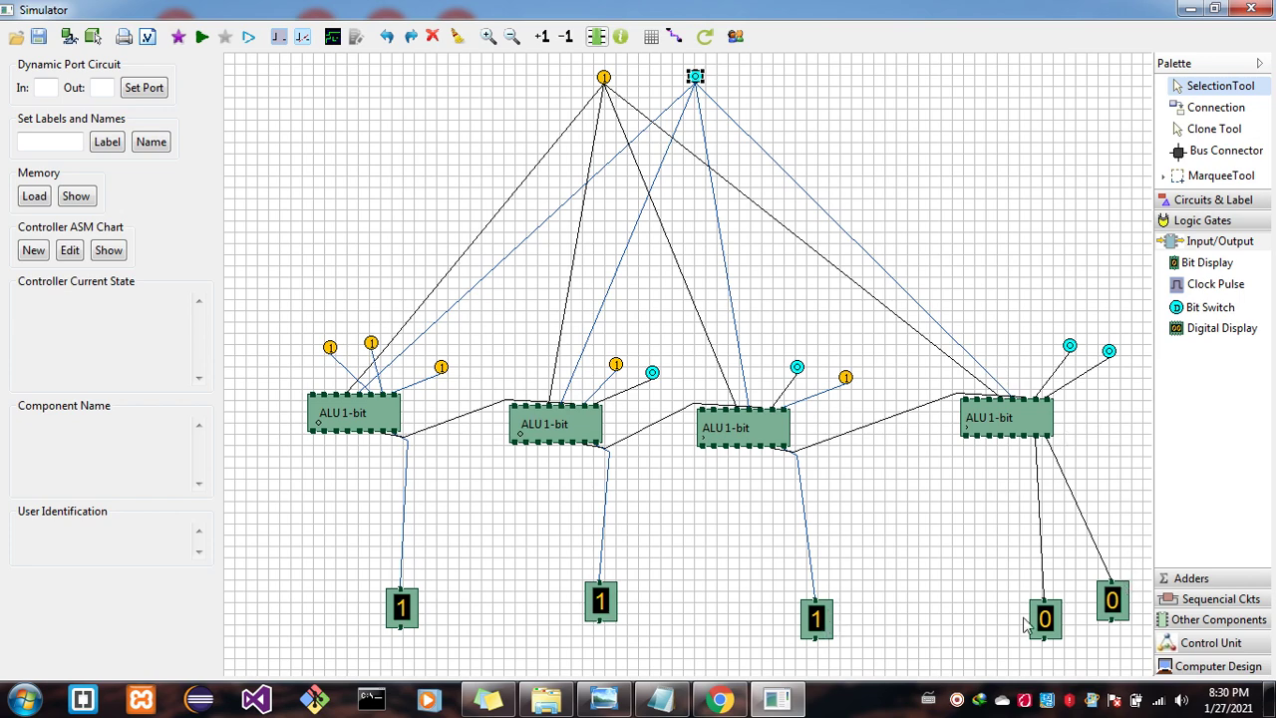
# Simulate the XOR operation, and set S0 to 1 to match the ADD control signals on the ALU page in Chrome
pyautogui.click(203, 38)
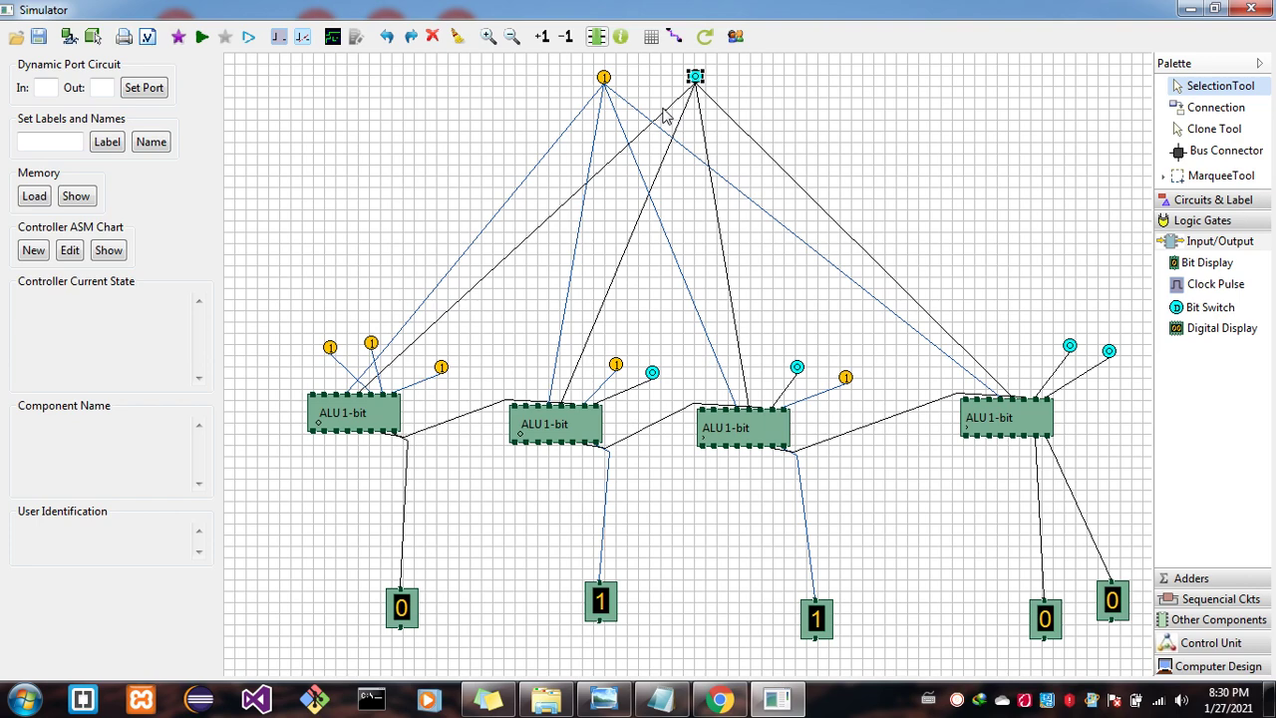
pyautogui.click(718, 701)
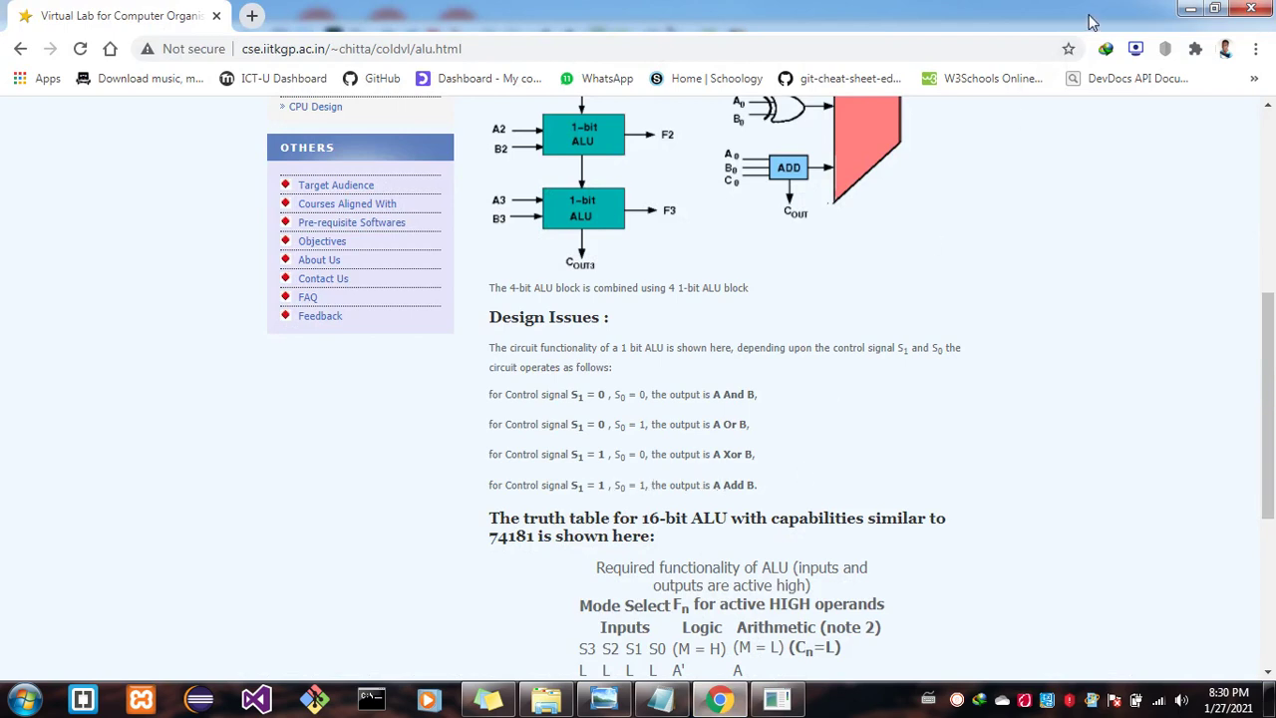
pyautogui.click(1201, 8)
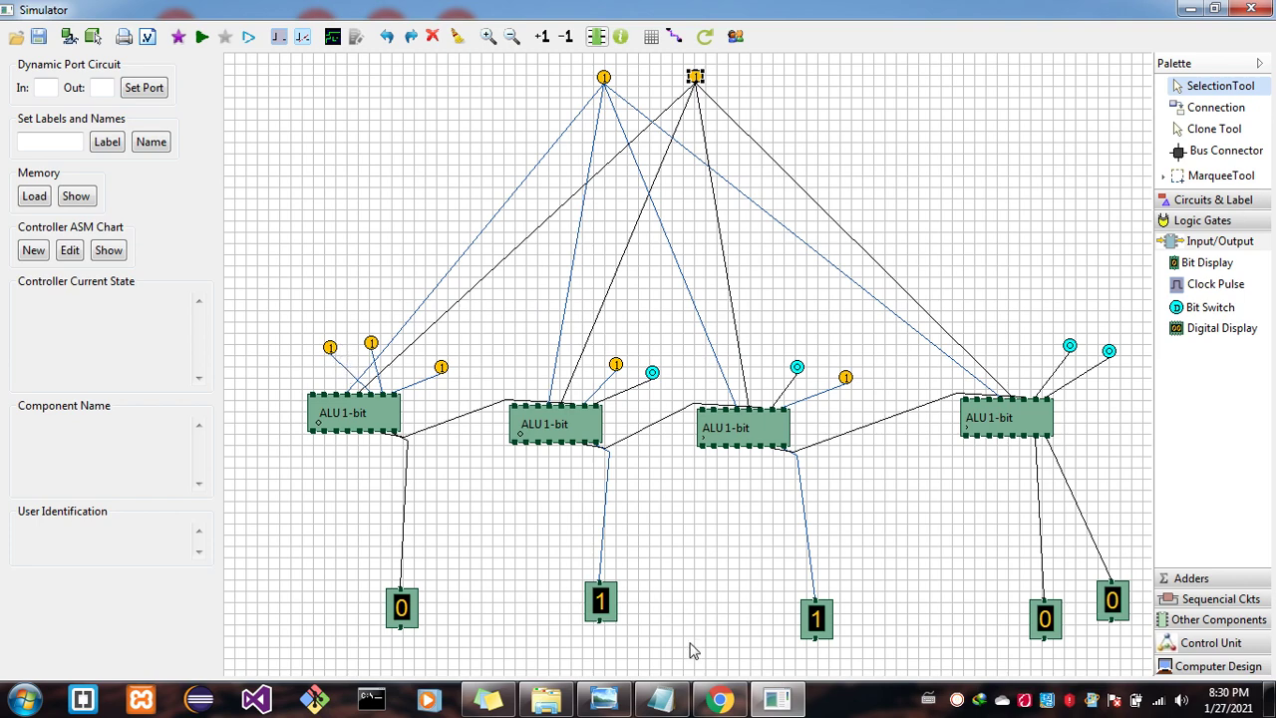
# Review the 4-bit ALU block diagram in Chrome and simulate the circuit with S1 and S0 both at 1
pyautogui.click(723, 695)
pyautogui.scroll(4, 836, 252)
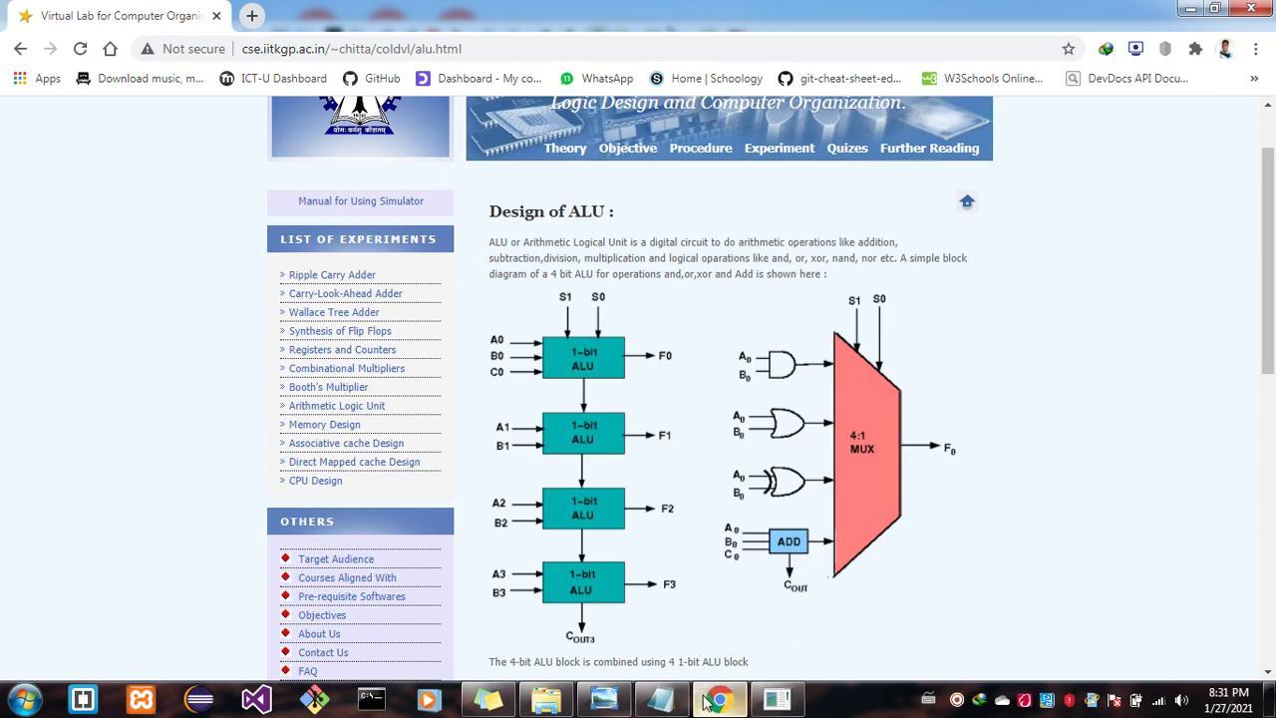
pyautogui.click(777, 700)
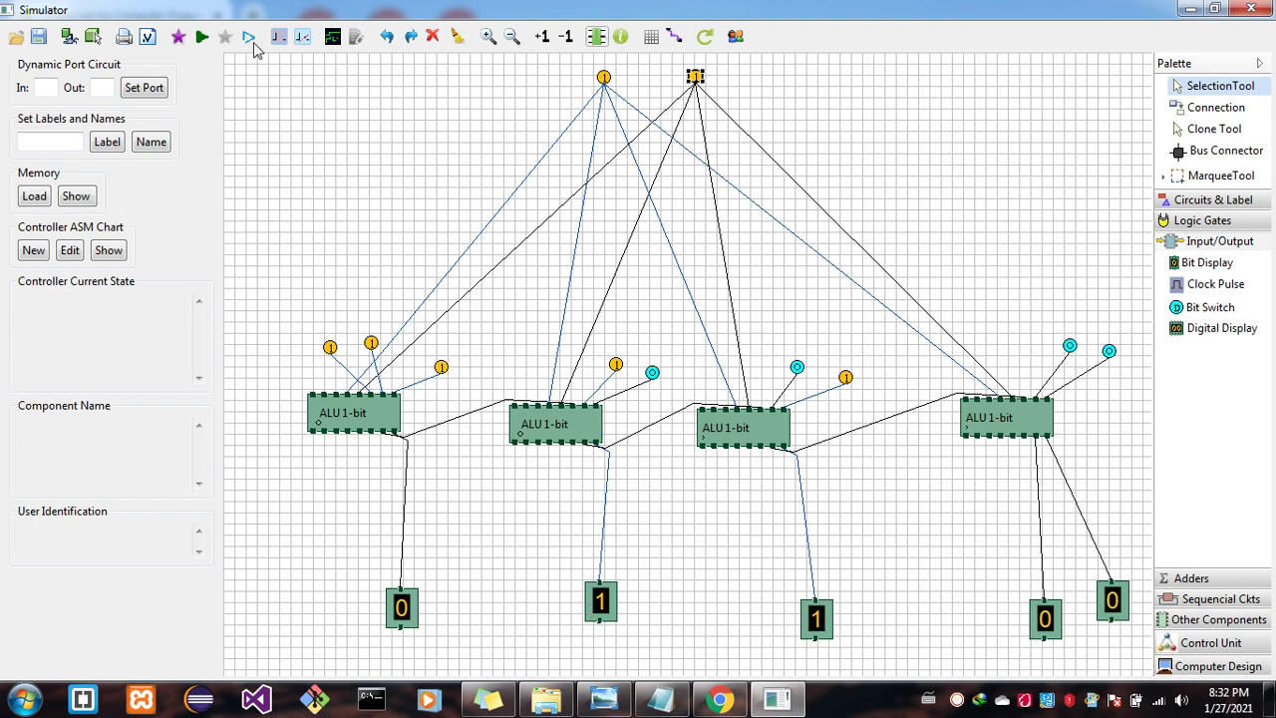
pyautogui.click(202, 38)
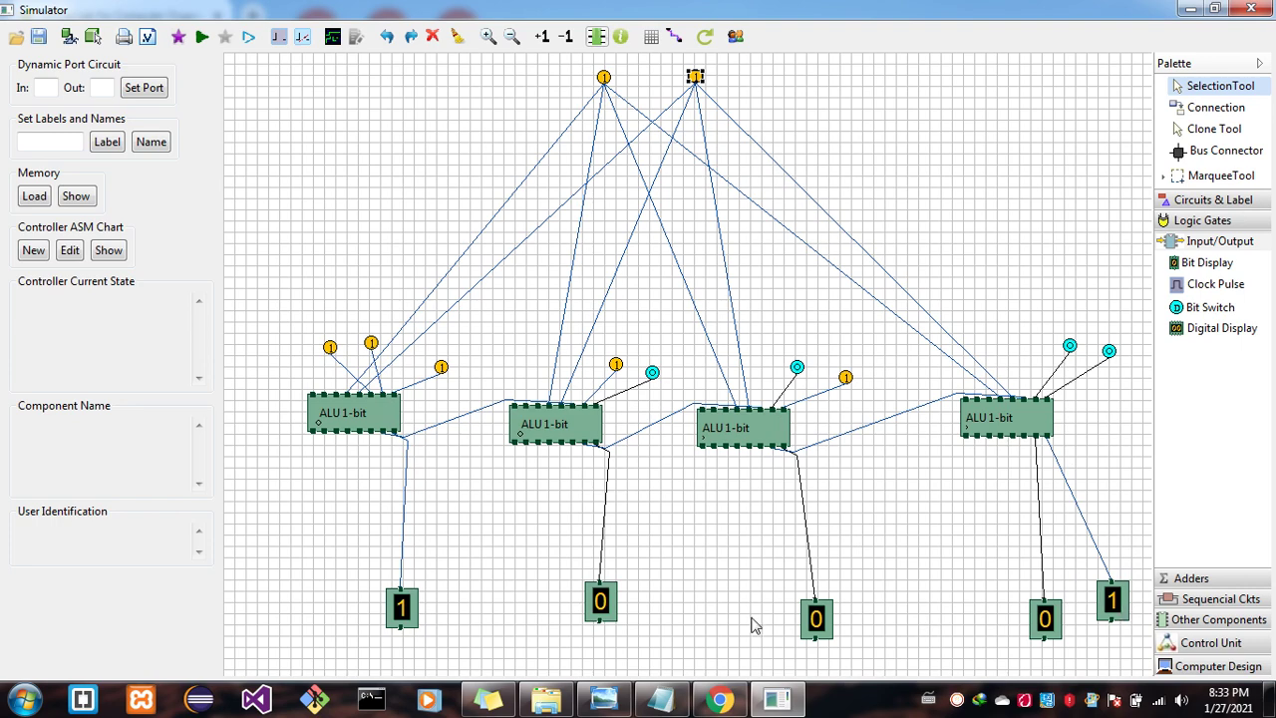
# Write the binary addition 1001 + 1011 with a dashed line beneath it below the XOR cases in todo.txt
pyautogui.click(661, 699)
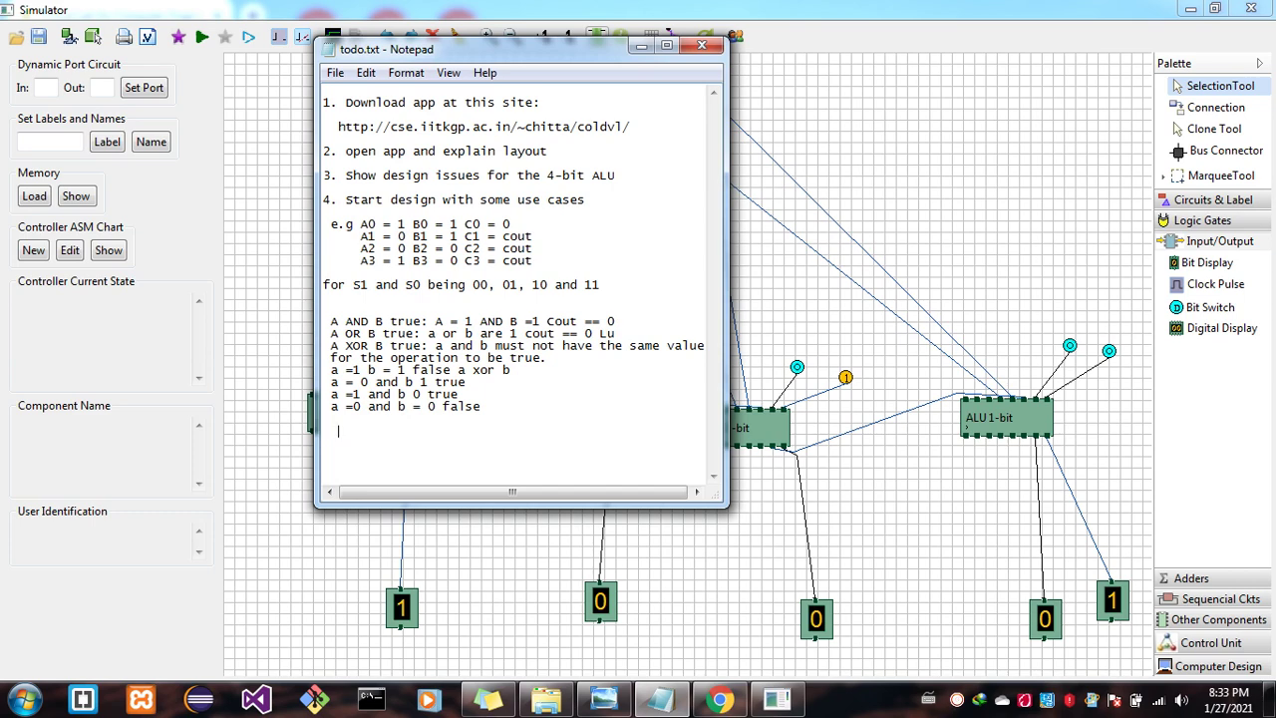
pyautogui.write('1001')
pyautogui.press('Return')
pyautogui.write('+1010')
pyautogui.press('BackSpace')
pyautogui.write('1')
pyautogui.write('  -----')
pyautogui.press('BackSpace')
pyautogui.press('BackSpace')
# Work out the addition in todo.txt, with carries 11 above the operands and the result 1 0100 under the dashed line
pyautogui.write('0')
pyautogui.click(361, 423)
pyautogui.write('1')
pyautogui.press('BackSpace')
pyautogui.write('0')
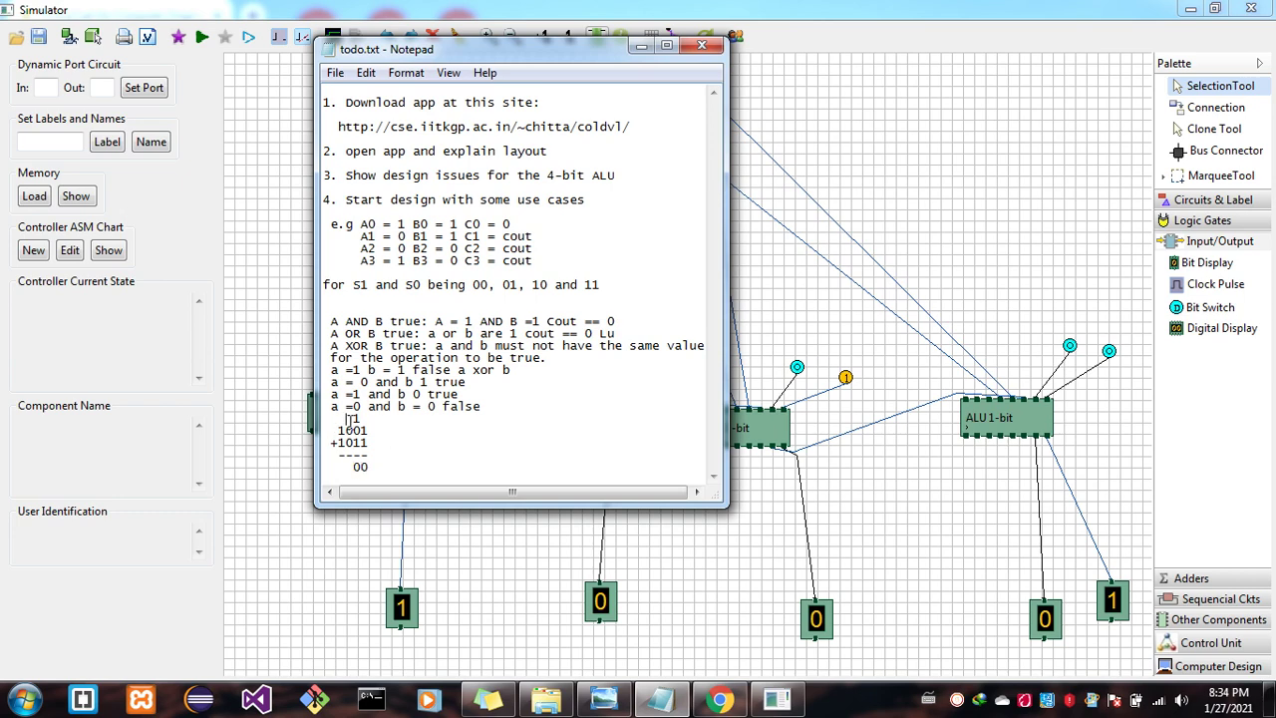
pyautogui.write('1')
pyautogui.press('BackSpace')
pyautogui.write('1')
pyautogui.press('BackSpace')
pyautogui.write('1')
pyautogui.press('BackSpace')
pyautogui.write('0')
pyautogui.press('BackSpace')
pyautogui.press('Delete')
pyautogui.write('1 01')
pyautogui.doubleClick(327, 466)
pyautogui.click(327, 467)
pyautogui.moveTo(321, 465); pyautogui.dragTo(325, 466)
pyautogui.doubleClick(327, 465)
pyautogui.click(327, 466)
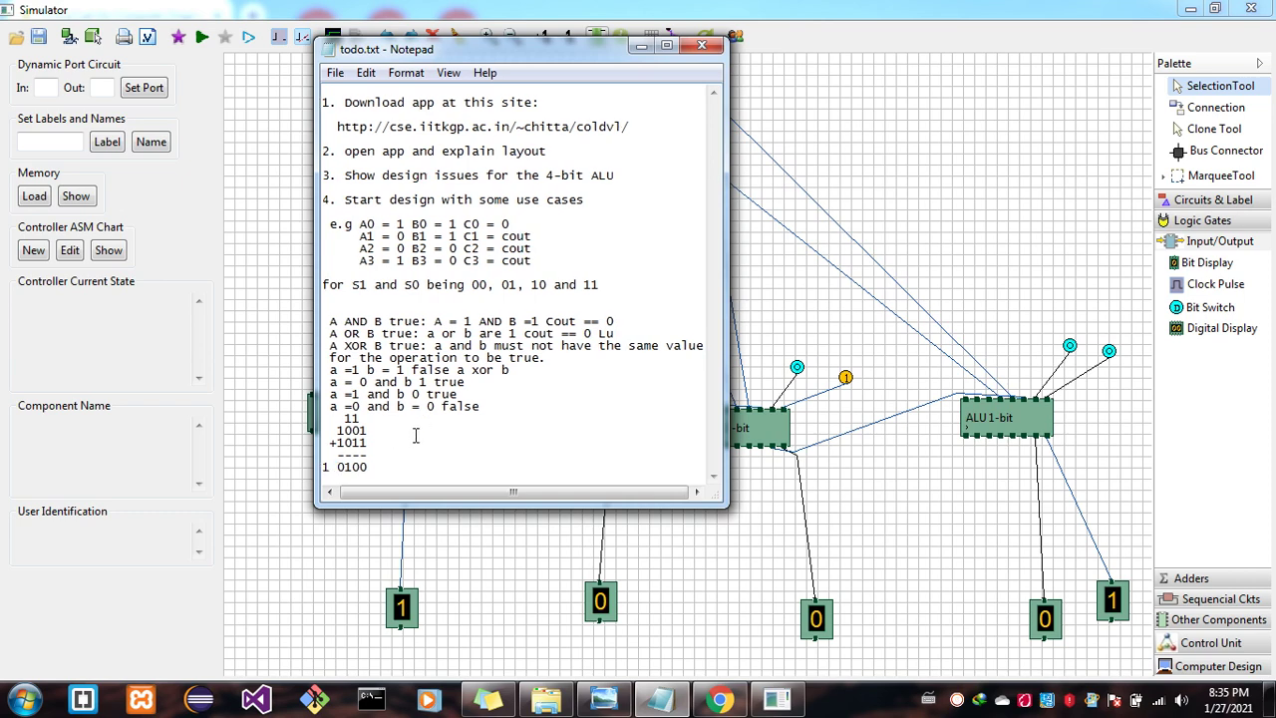
# Write a second binary addition, 1101 + 0011, below the first one in todo.txt and return to the circuit
pyautogui.press('Return')
pyautogui.press('Return')
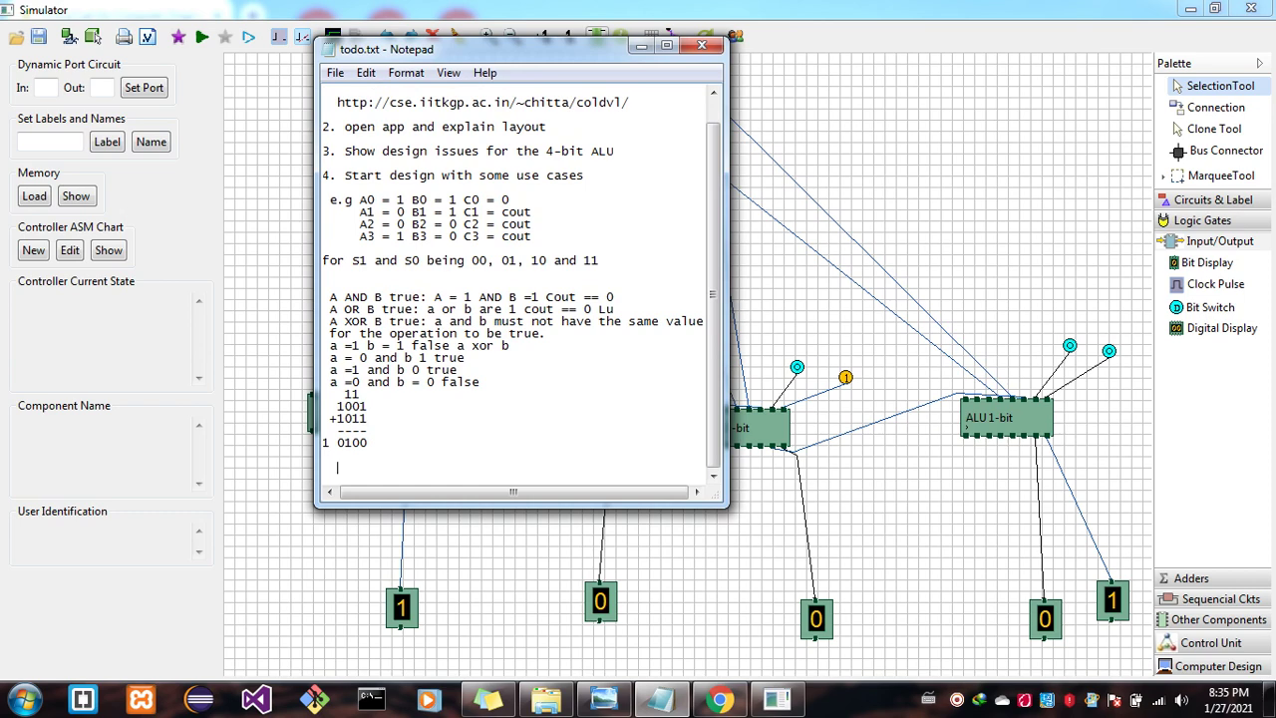
pyautogui.write('1101')
pyautogui.press('Return')
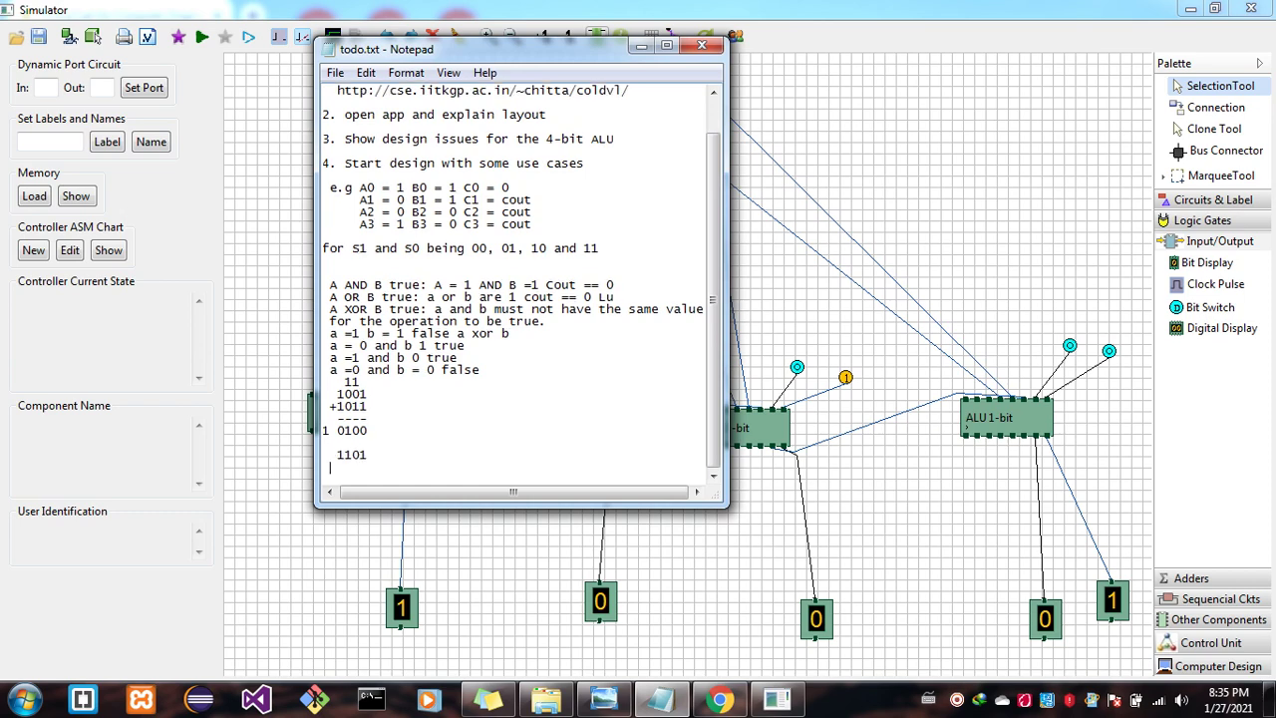
pyautogui.write('+0011')
pyautogui.click(361, 442)
pyautogui.click(641, 47)
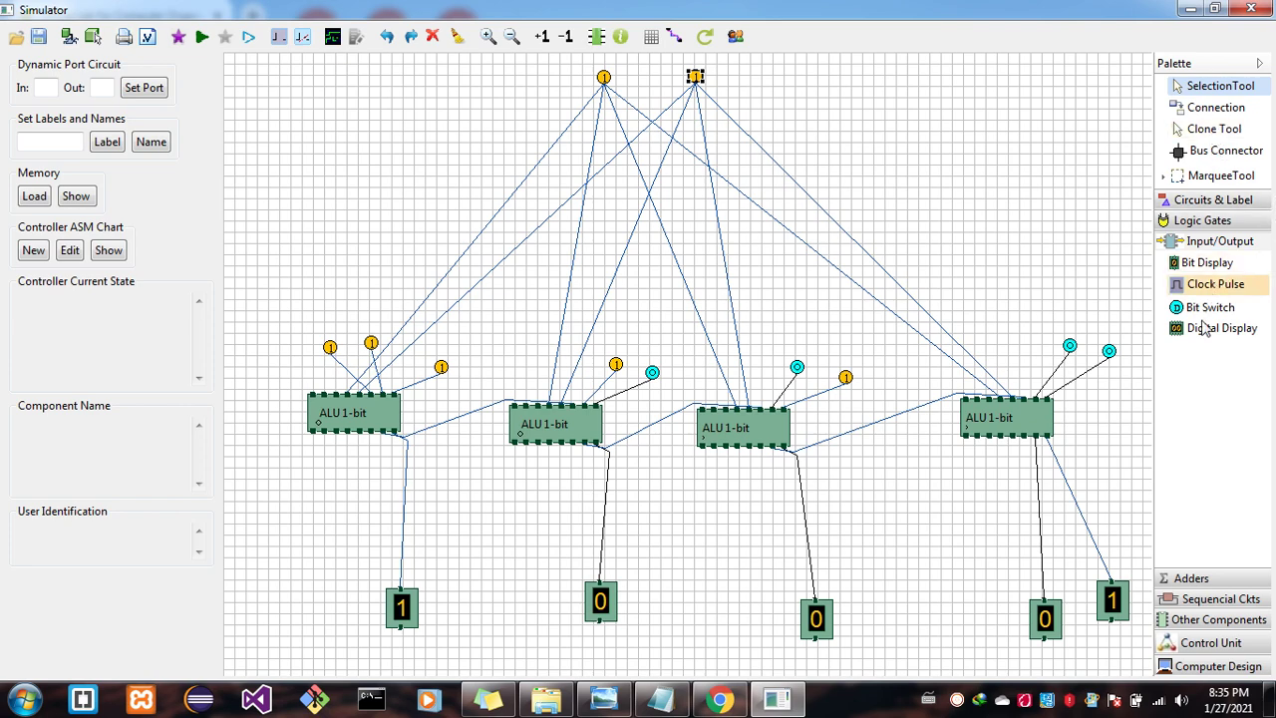
# Collapse the Input/Output group of the component palette
pyautogui.click(1223, 242)
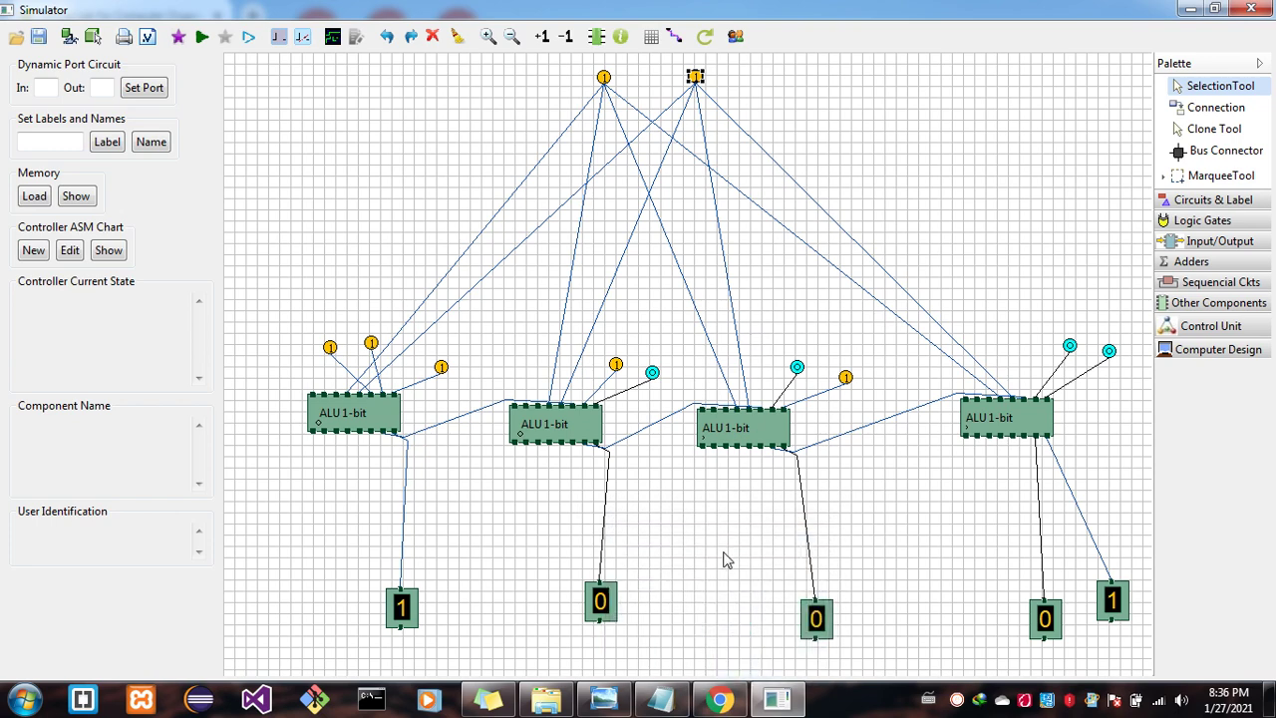
pyautogui.moveTo(730, 704)
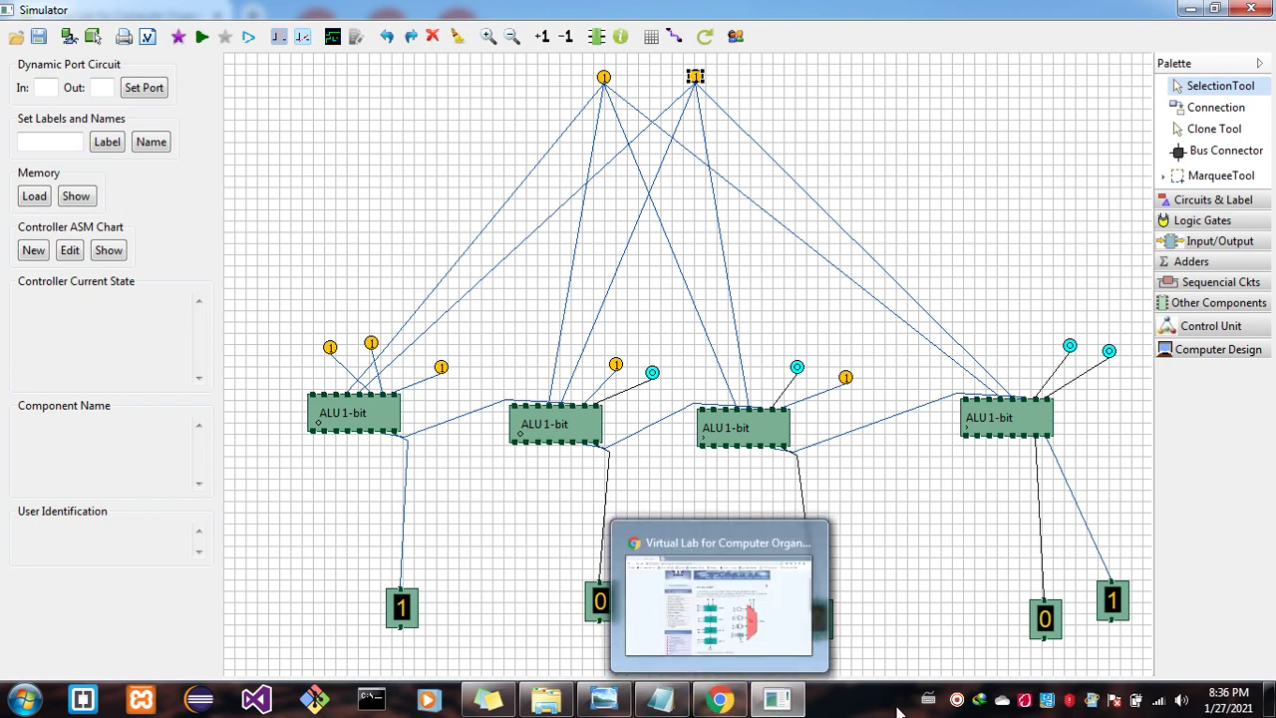
pyautogui.click(957, 699)
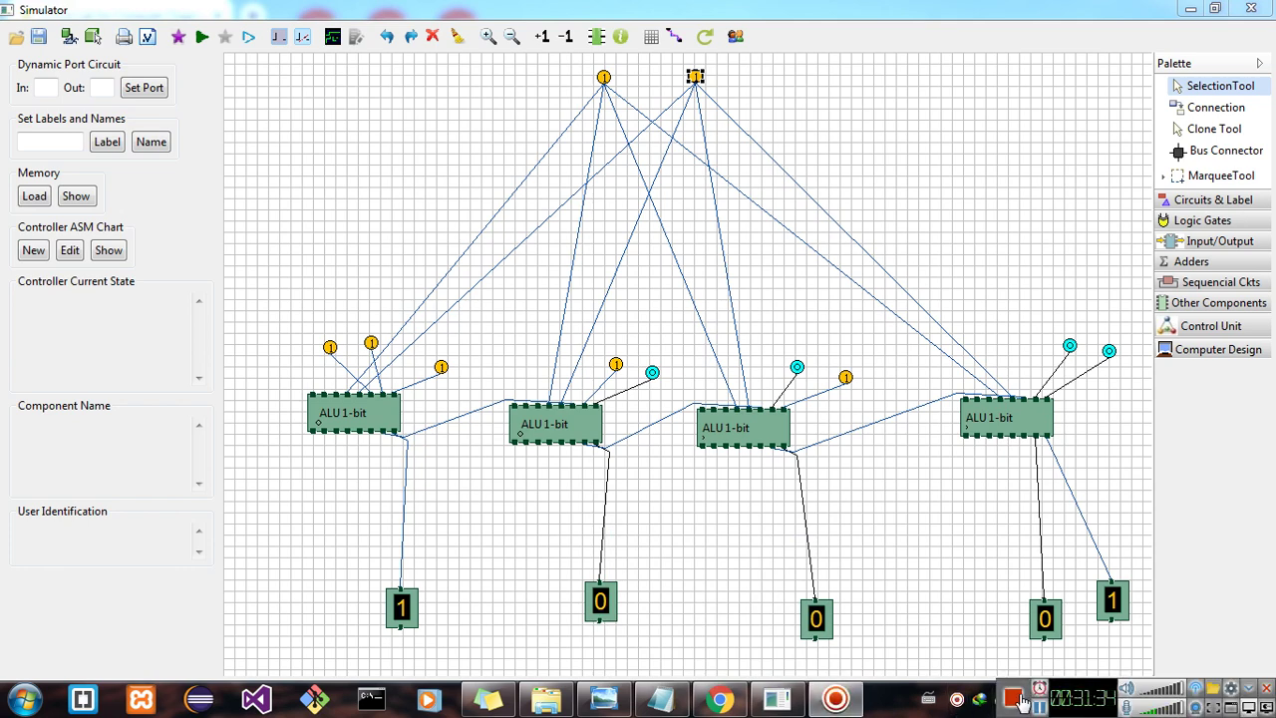